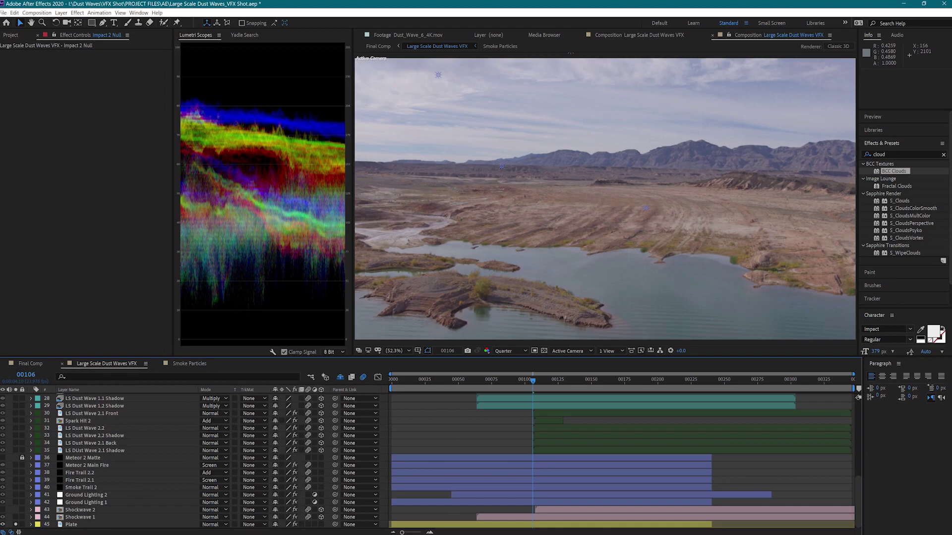
# Step: Examine the plate, tracker camera, both impact nulls and the emitter lights for Meteors 1, 2 and 3
pyautogui.click(71, 525)
pyautogui.click(45, 53)
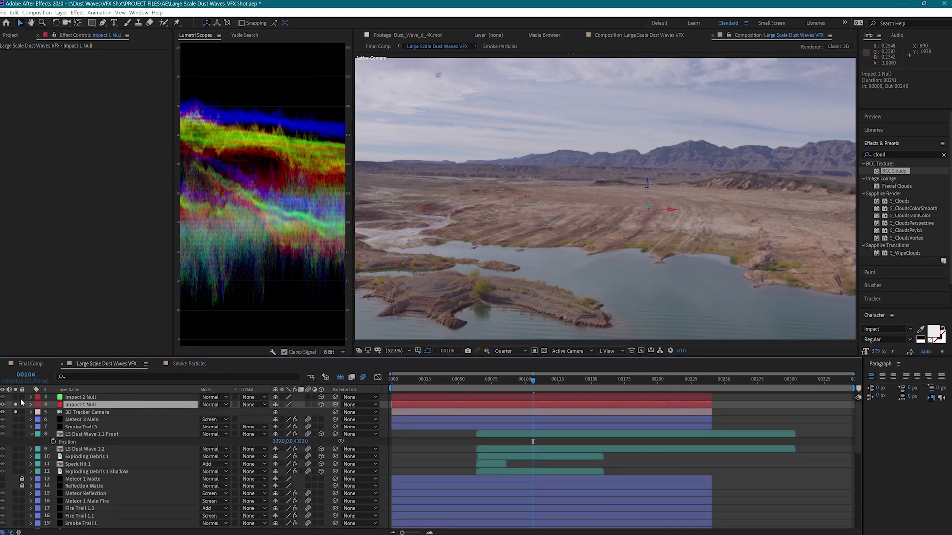
pyautogui.click(82, 398)
pyautogui.scroll(-5, 17, 460)
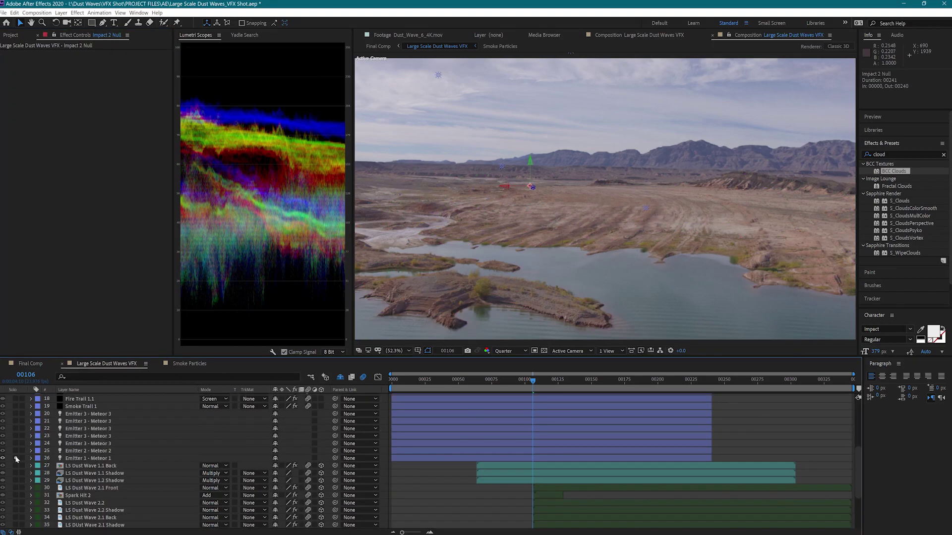
pyautogui.click(101, 461)
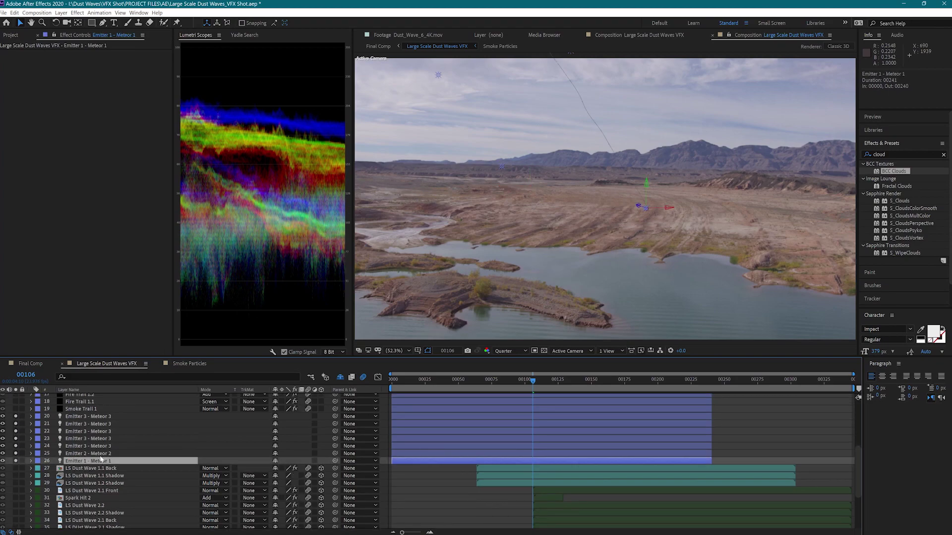
pyautogui.click(103, 454)
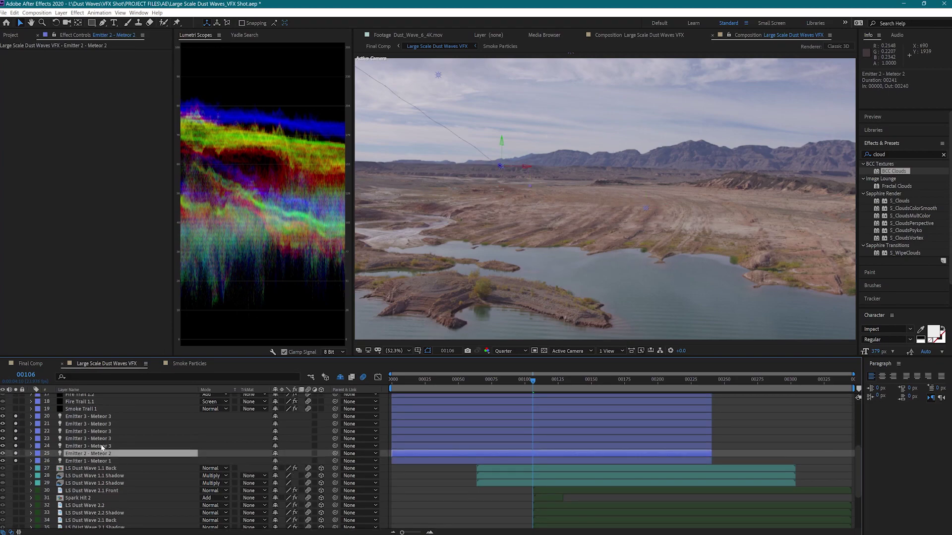
pyautogui.click(101, 447)
# Step: Examine the meteor, dust wave, debris, ground lighting and shockwave layers by soloing them group by group
pyautogui.scroll(-4, 104, 448)
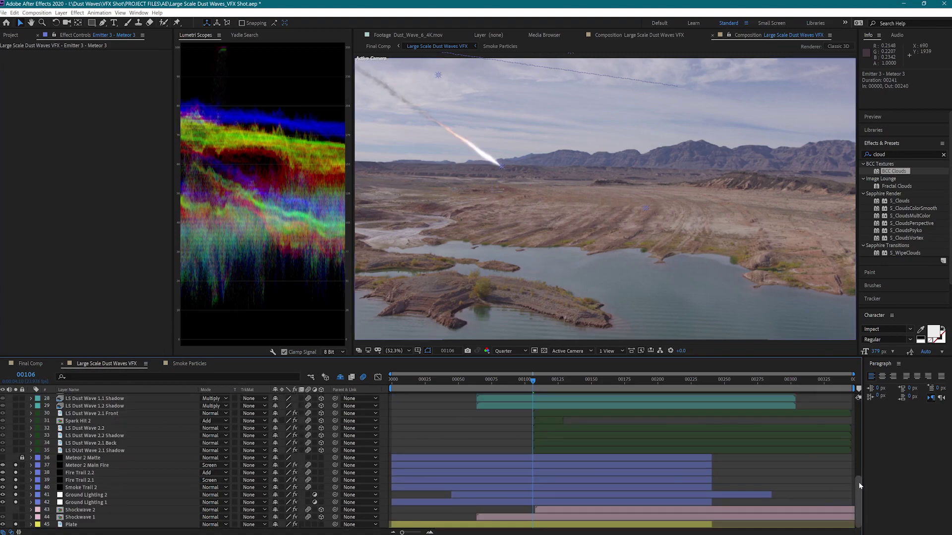
pyautogui.scroll(8, 861, 431)
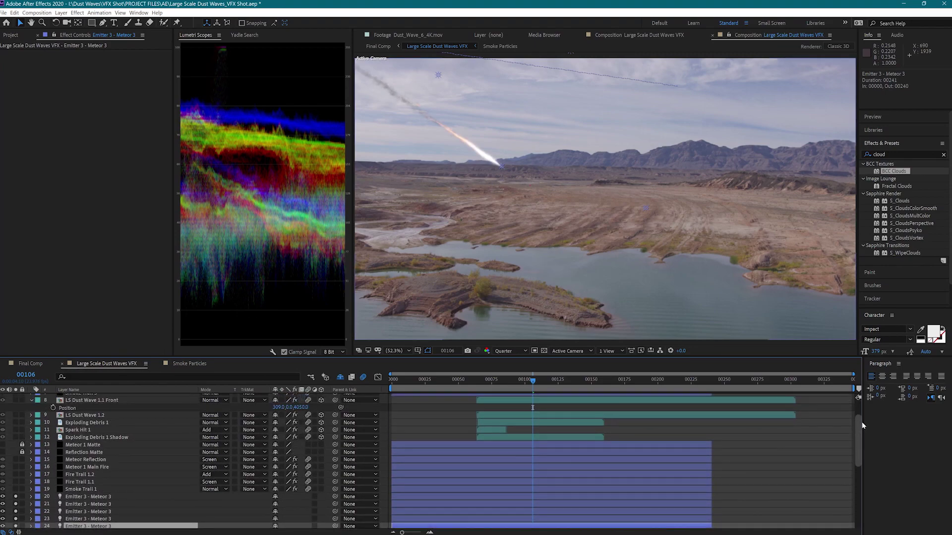
pyautogui.scroll(1, 861, 421)
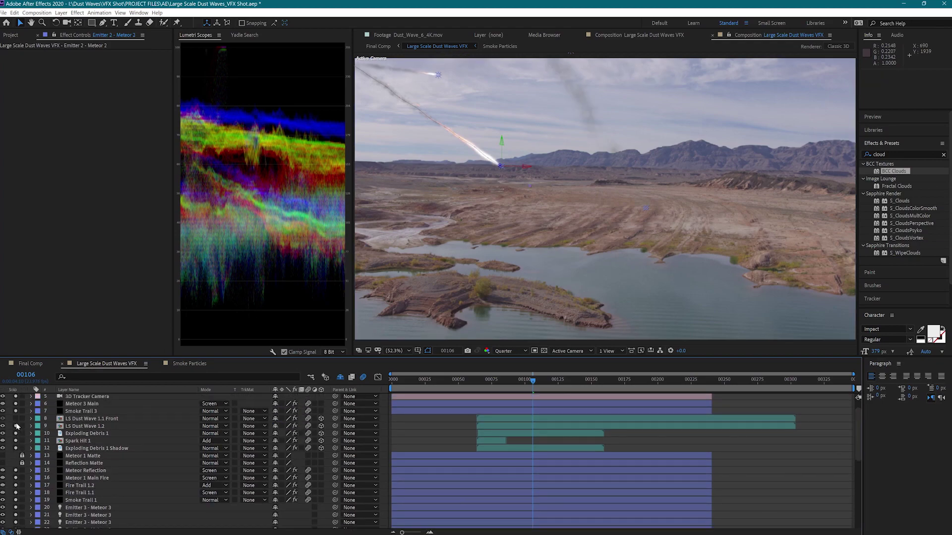
pyautogui.moveTo(858, 427); pyautogui.dragTo(860, 481)
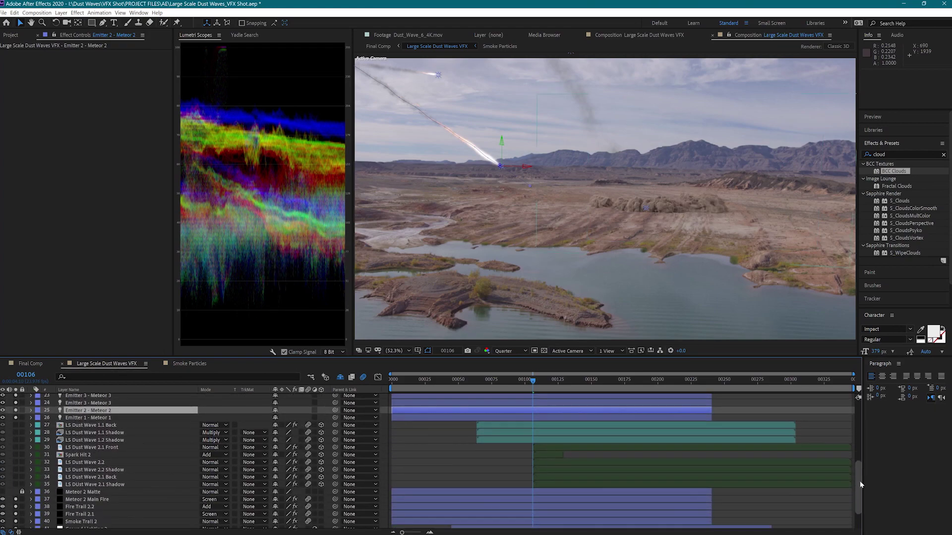
pyautogui.moveTo(16, 483); pyautogui.dragTo(14, 425)
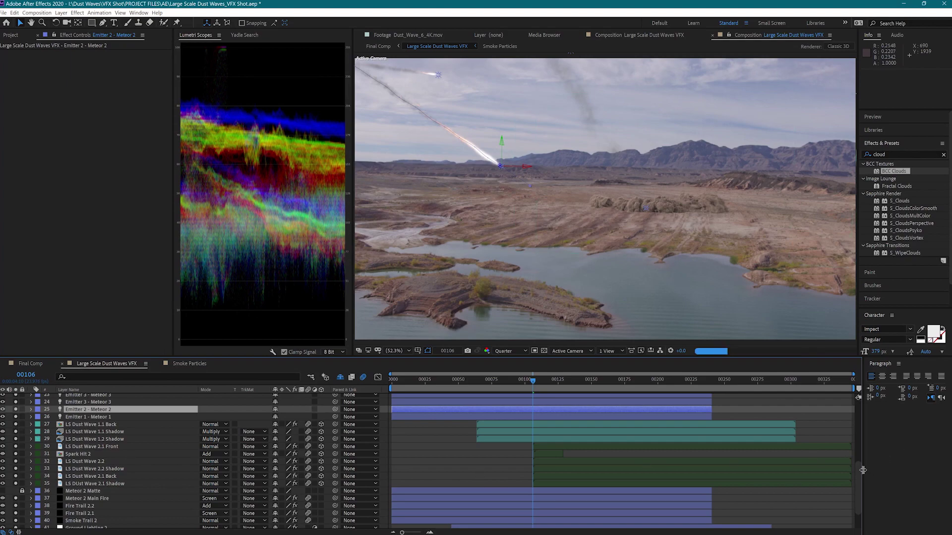
pyautogui.moveTo(857, 484); pyautogui.dragTo(851, 515)
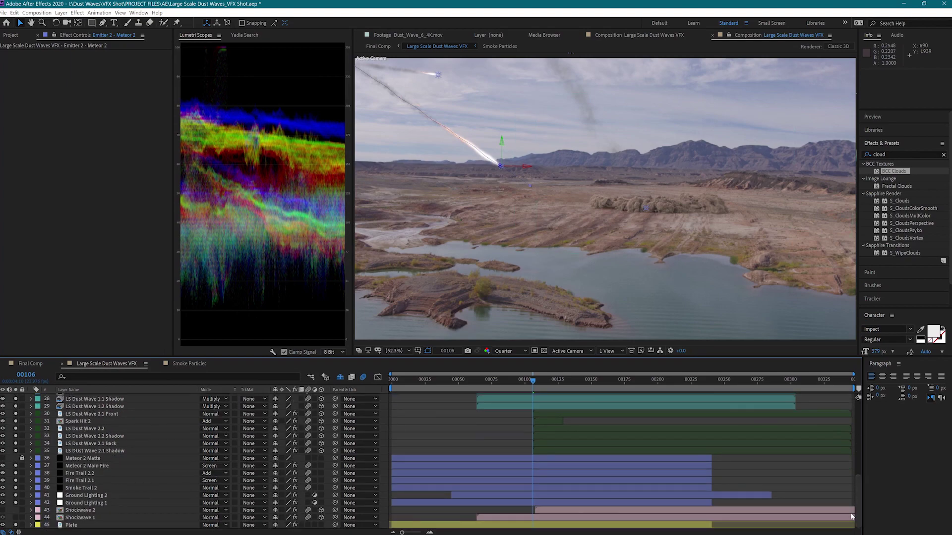
pyautogui.click(16, 518)
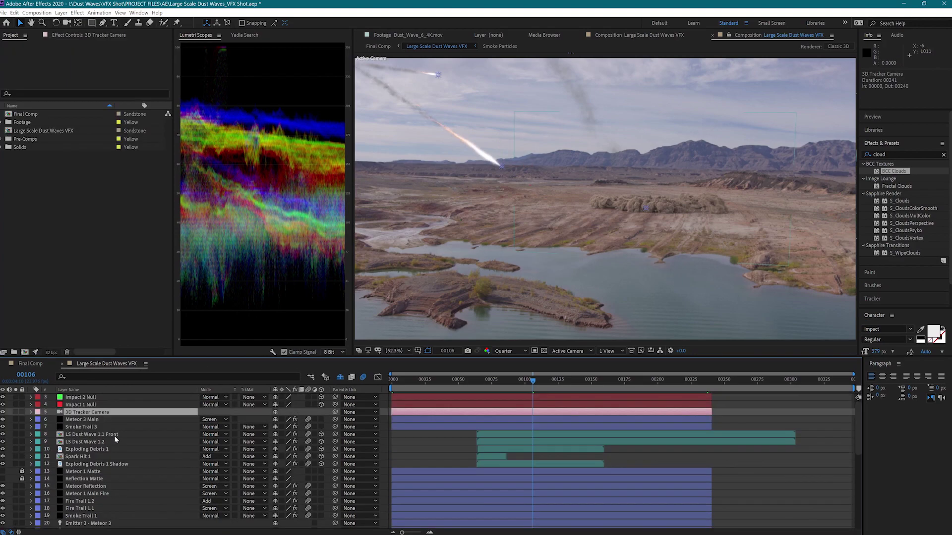
# Step: Delete all existing LS Dust Wave, Exploding Debris, Spark Hit and Shockwave layers from the composition
pyautogui.click(115, 435)
pyautogui.keyDown('shift'); pyautogui.click(113, 465); pyautogui.keyUp('shift')
pyautogui.press('Delete')
pyautogui.scroll(-4, 113, 468)
pyautogui.click(89, 420)
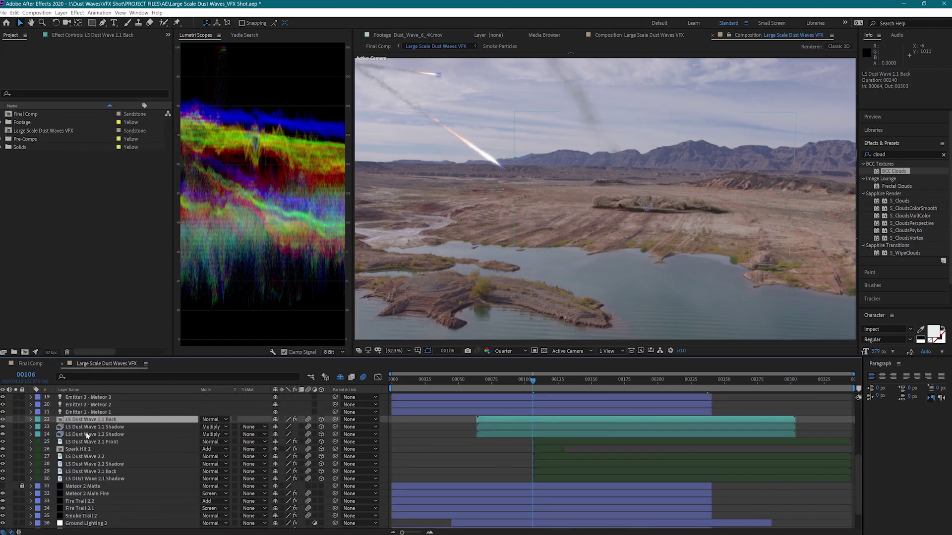
pyautogui.keyDown('shift'); pyautogui.click(94, 479); pyautogui.keyUp('shift')
pyautogui.press('Delete')
pyautogui.click(79, 509)
pyautogui.keyDown('shift'); pyautogui.click(83, 517); pyautogui.keyUp('shift')
pyautogui.press('Delete')
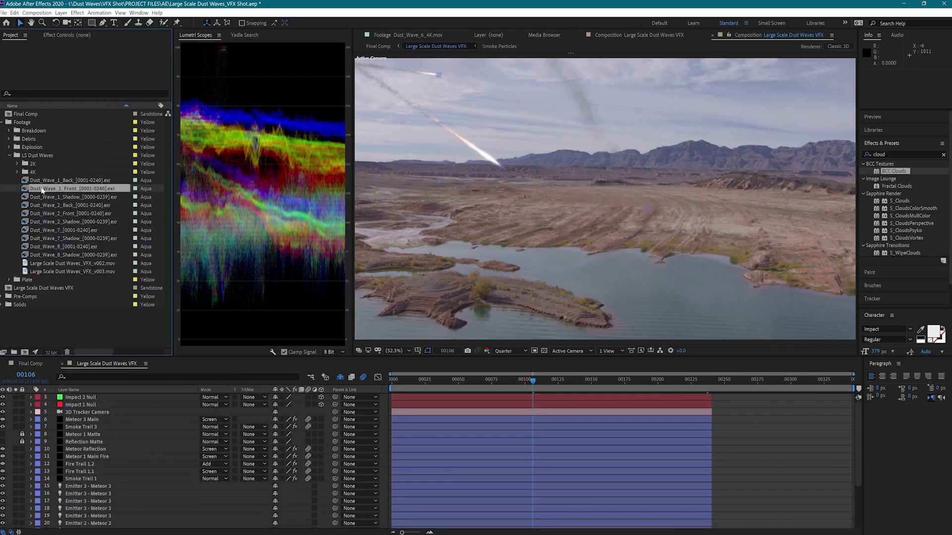
# Step: Add the Dust_Wave_1 Back, Front and Shadow sequences below Smoke Trail 1 and make them 3D layers
pyautogui.click(74, 180)
pyautogui.keyDown('shift'); pyautogui.click(45, 196); pyautogui.keyUp('shift')
pyautogui.moveTo(48, 191); pyautogui.dragTo(84, 484)
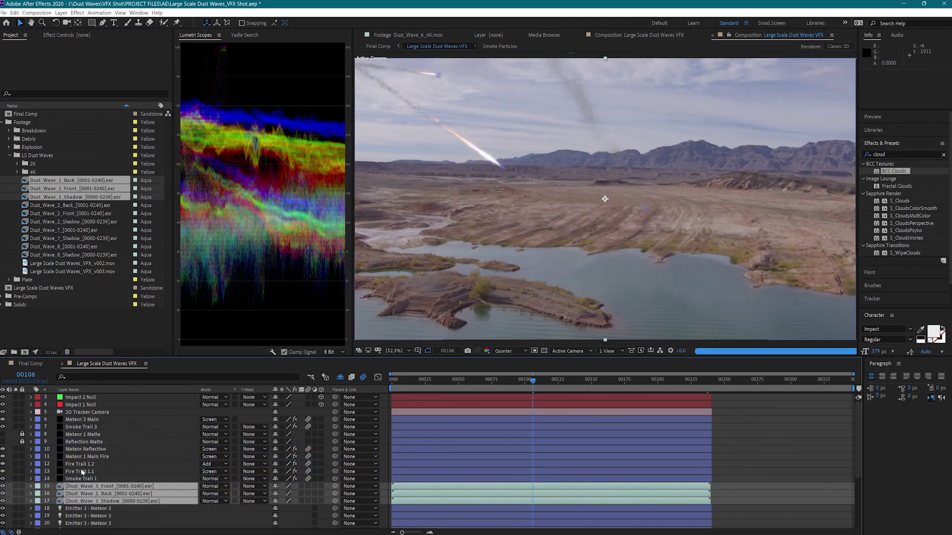
pyautogui.scroll(-4, 86, 471)
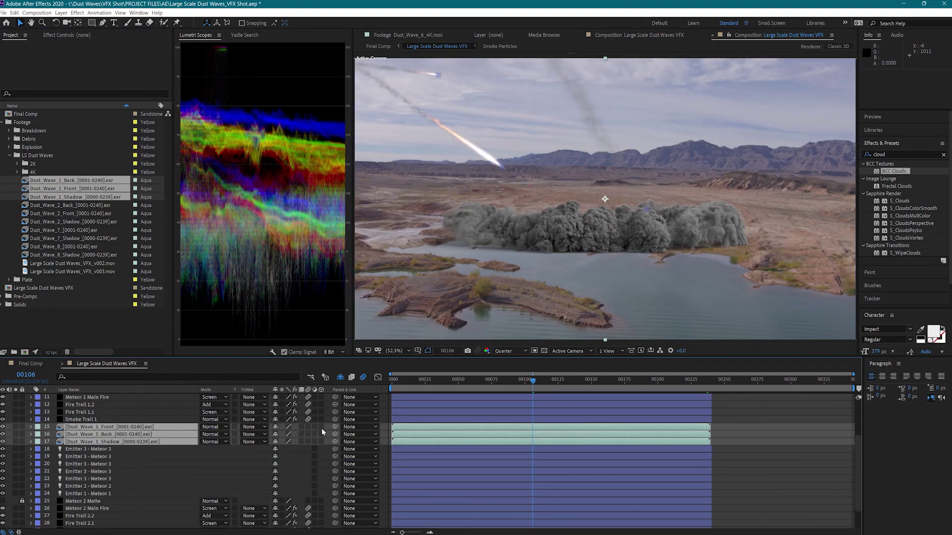
pyautogui.click(321, 442)
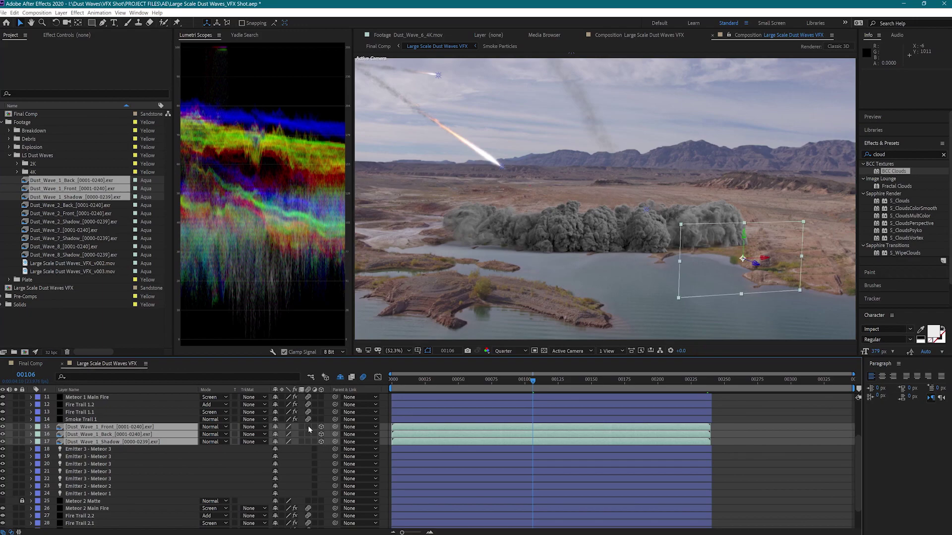
# Step: Turn off Accepts Lights and enable motion blur for the three Dust_Wave_1 layers
pyautogui.press('a')
pyautogui.press('a')
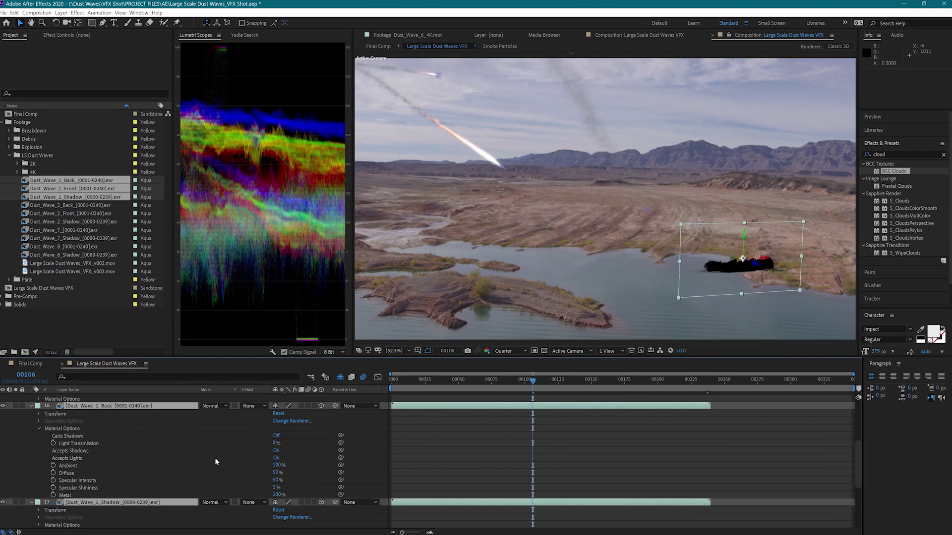
pyautogui.click(276, 458)
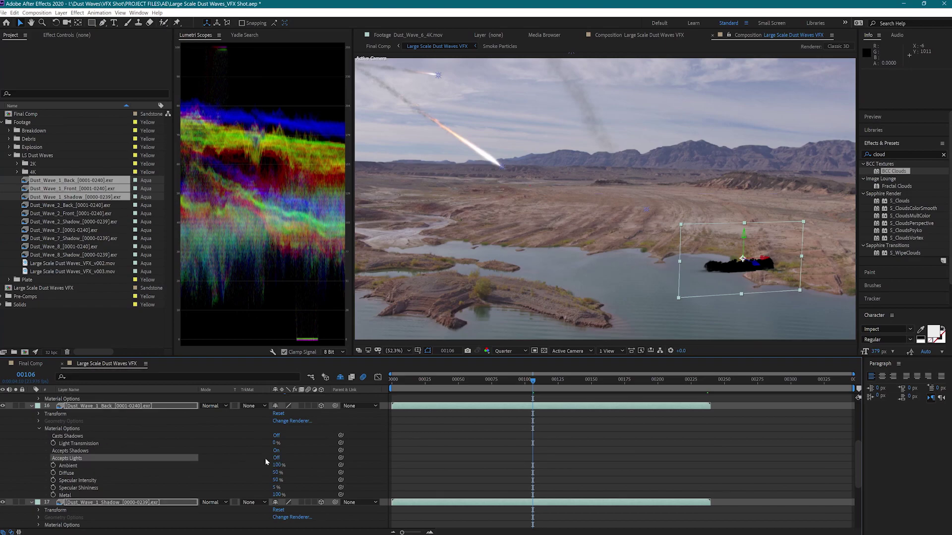
pyautogui.click(32, 407)
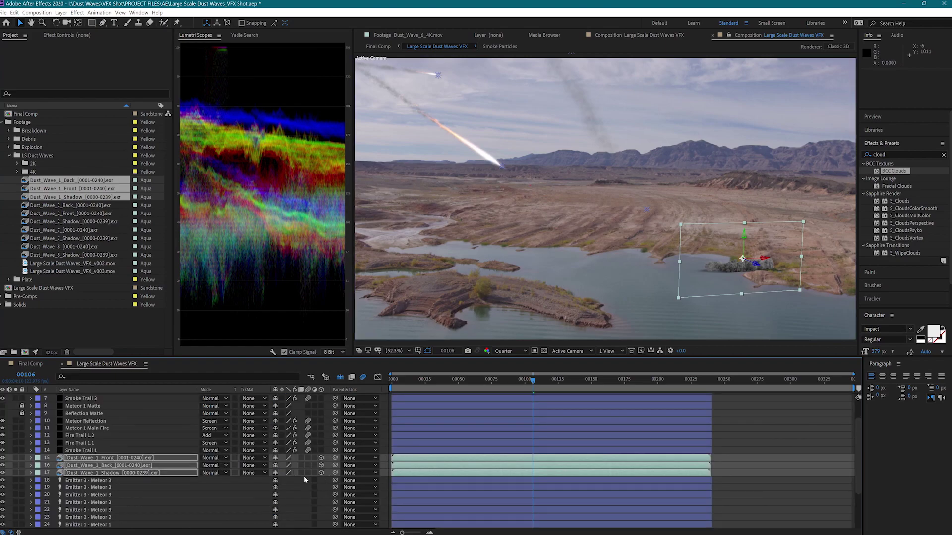
pyautogui.click(308, 458)
# Step: Parent the three Dust_Wave_1 layers to Impact 1 Null and set their position to 0, 0, 0
pyautogui.click(360, 458)
pyautogui.click(376, 215)
pyautogui.press('p')
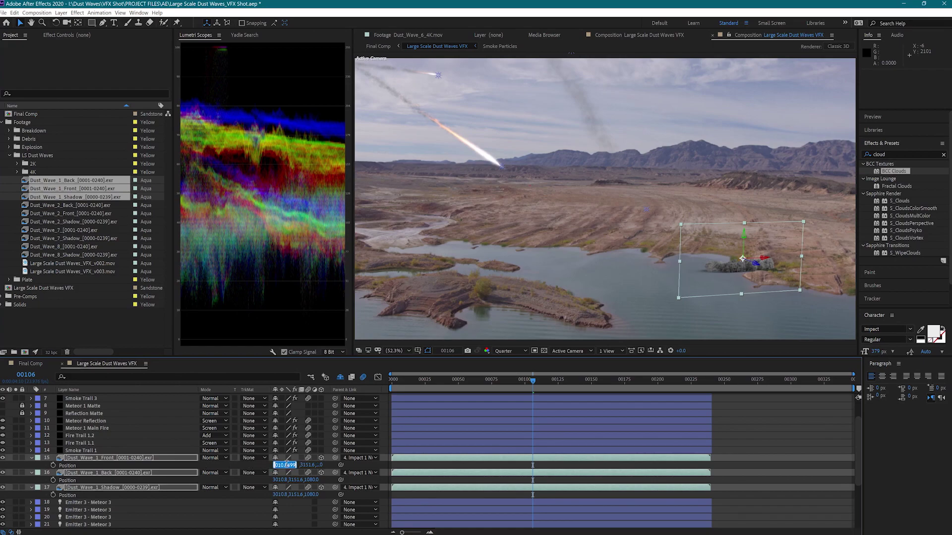
pyautogui.press('Return')
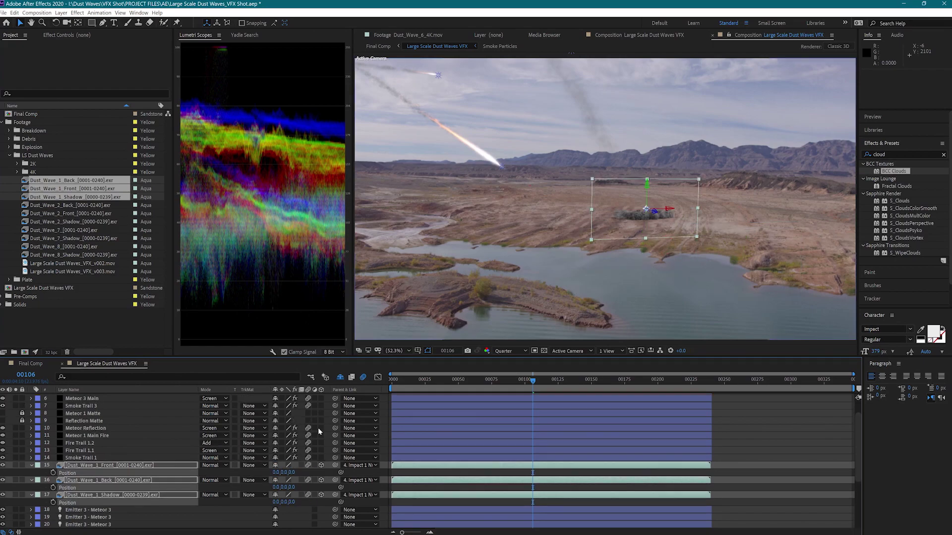
# Step: Shift the three Dust_Wave_1 layers in time so they start at frame 64
pyautogui.click(30, 379)
pyautogui.write('64')
pyautogui.press('Return')
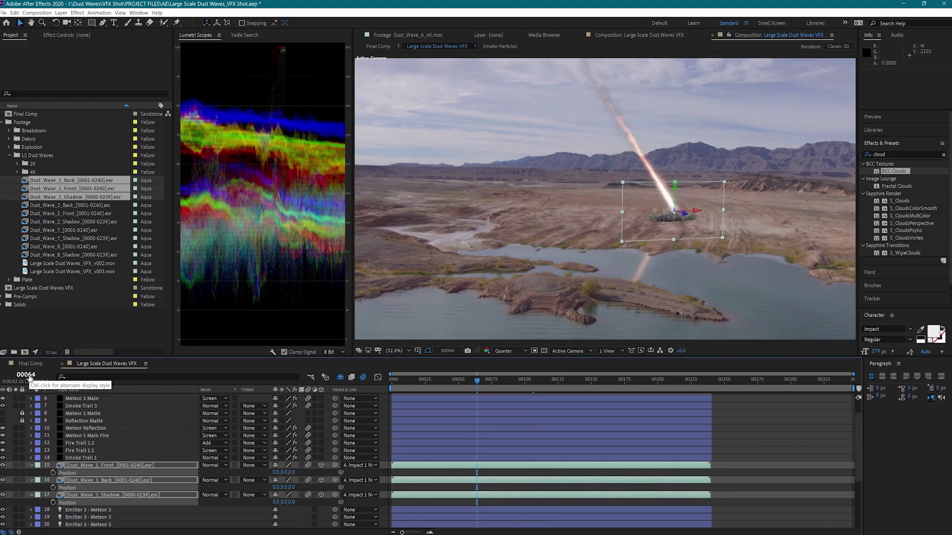
pyautogui.moveTo(404, 498); pyautogui.dragTo(490, 499)
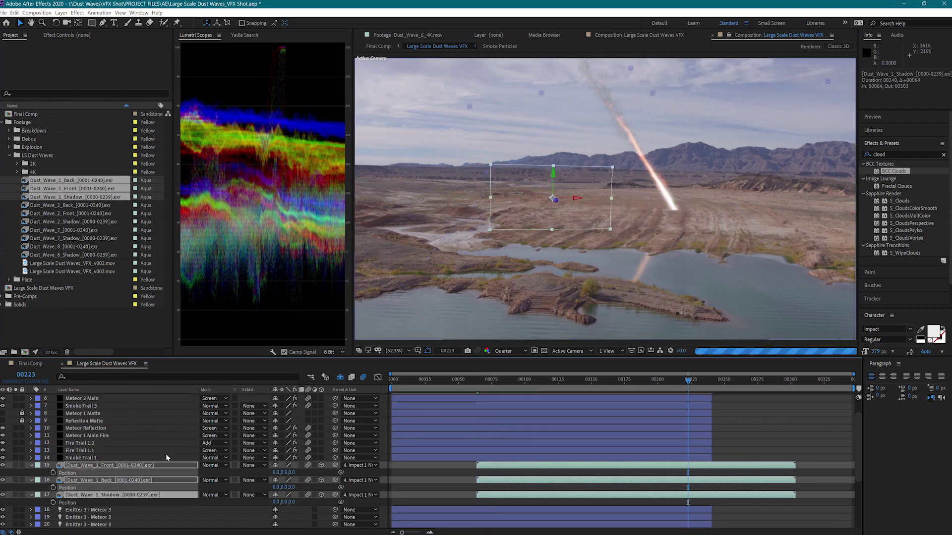
# Step: Scale the three Dust_Wave_1 layers to 264% and adjust their orientation
pyautogui.press('s')
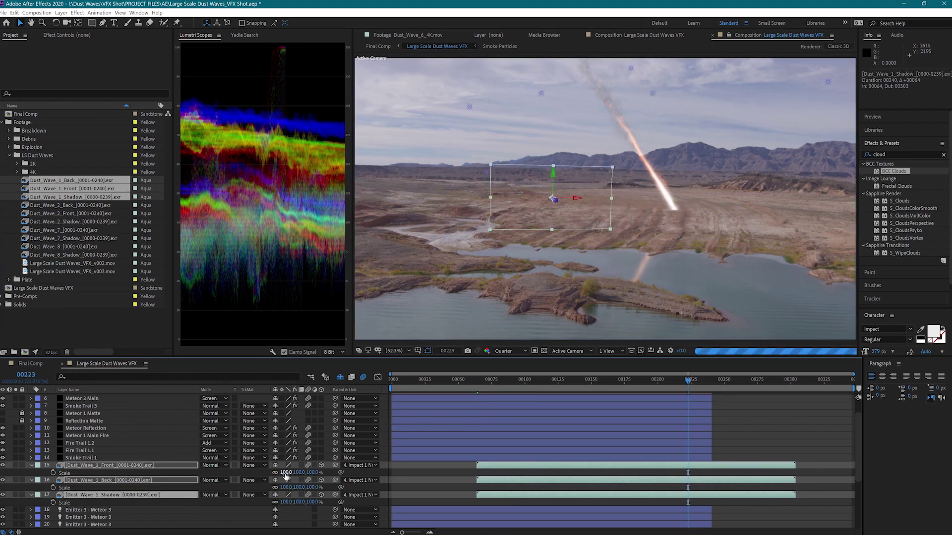
pyautogui.moveTo(286, 476)
pyautogui.mouseDown()
pyautogui.moveTo(311, 473)
pyautogui.moveTo(295, 477)
pyautogui.mouseUp()
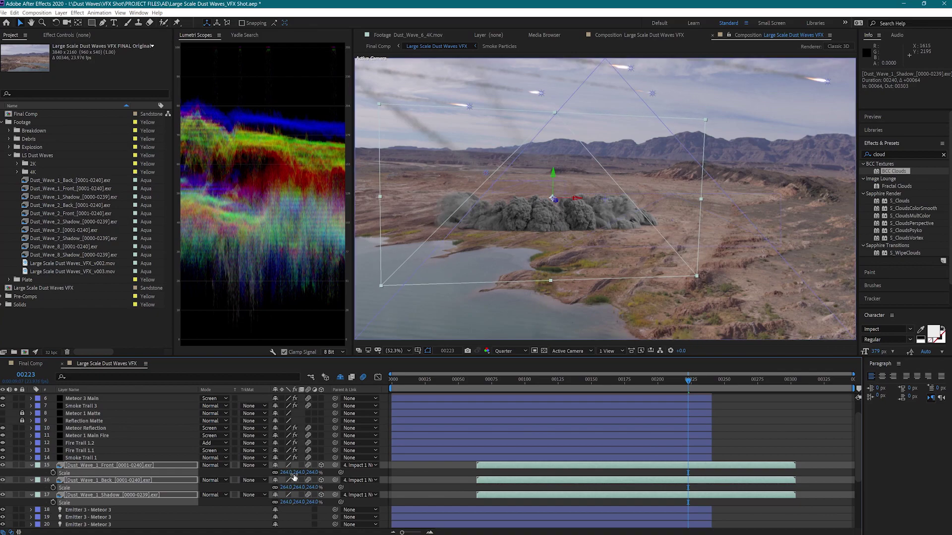
pyautogui.press('r')
pyautogui.moveTo(292, 475); pyautogui.dragTo(301, 476)
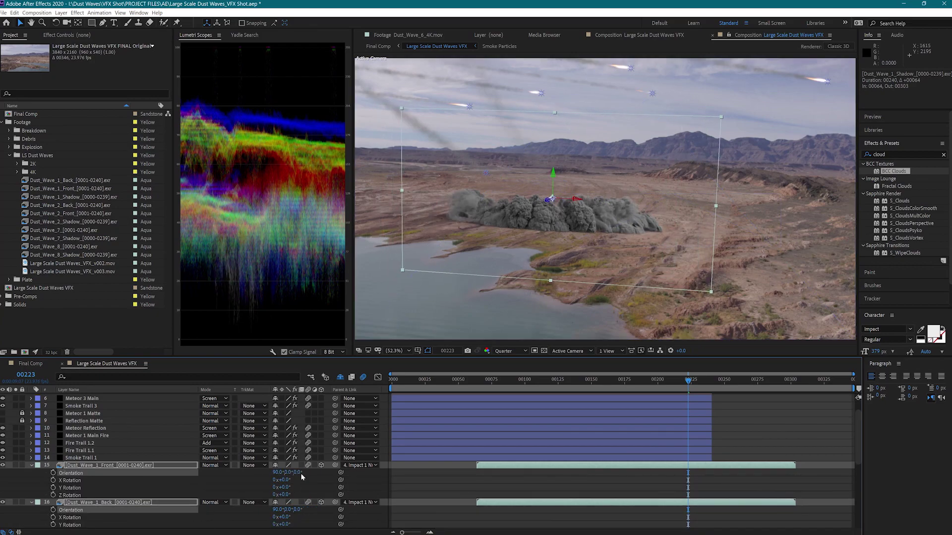
# Step: Shift the Dust_Wave_1 layers' anchor points vertically to fit the ground, and mirror them with an X scale of -264%
pyautogui.click(125, 467)
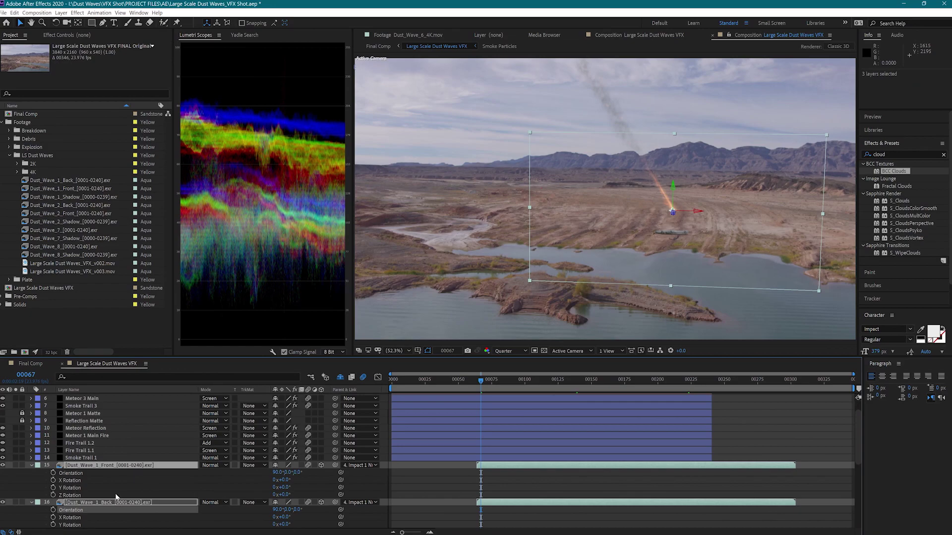
pyautogui.press('a')
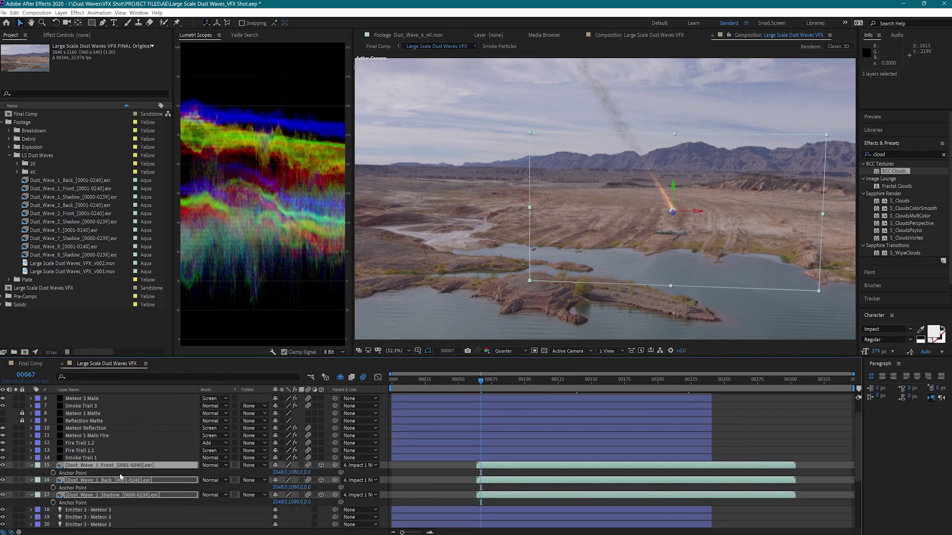
pyautogui.moveTo(295, 473); pyautogui.dragTo(366, 473)
pyautogui.scroll(2, 690, 211)
pyautogui.scroll(1, 690, 211)
pyautogui.moveTo(763, 250); pyautogui.dragTo(540, 223)
pyautogui.moveTo(298, 474); pyautogui.dragTo(291, 473)
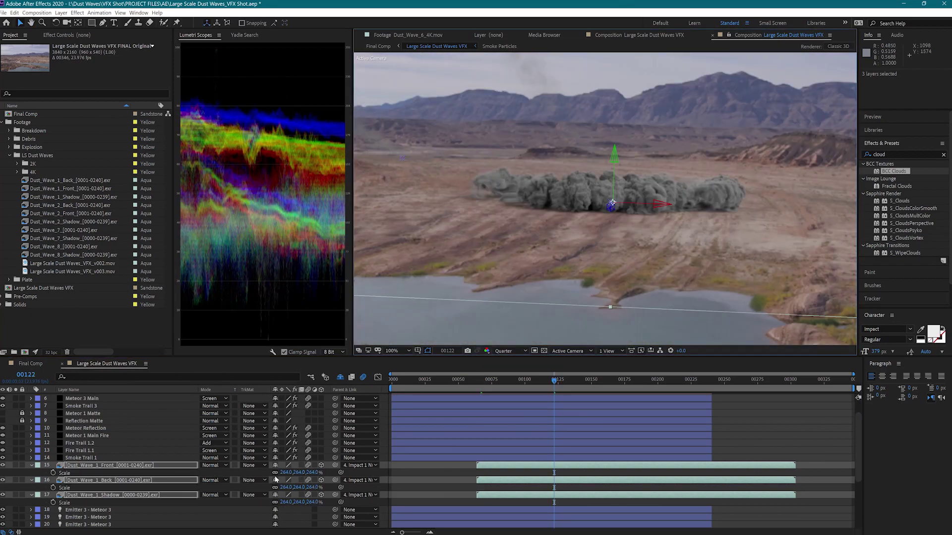
pyautogui.hotkey('ctrl', 'z')
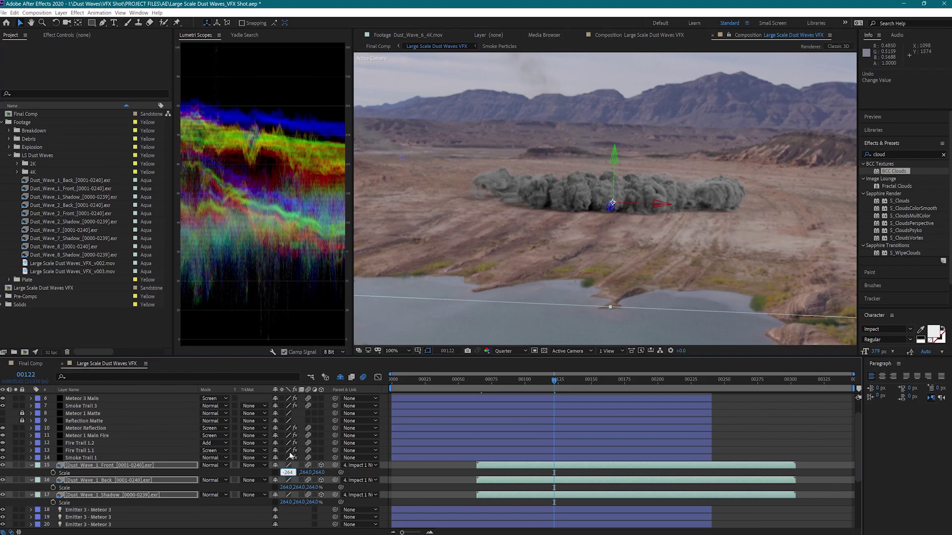
pyautogui.press('Return')
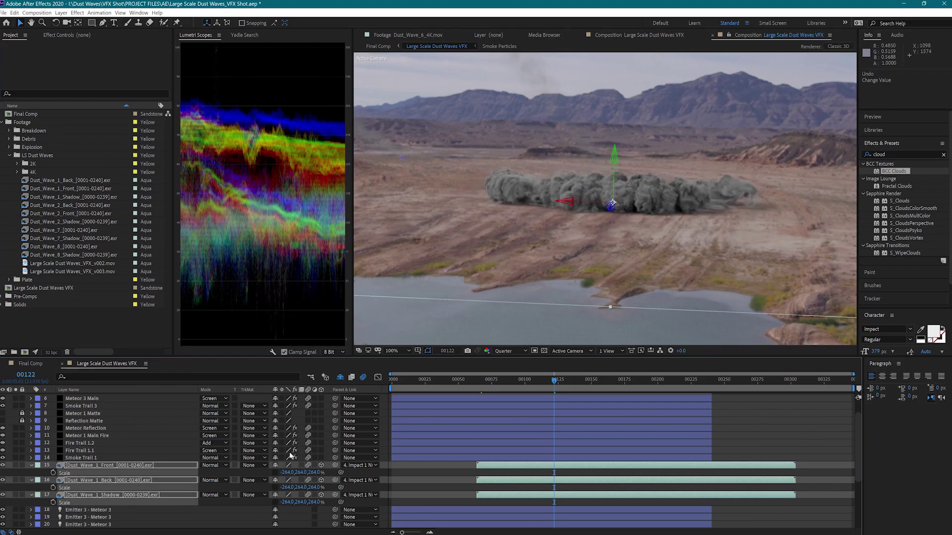
# Step: Add the Dust_Wave_8 sequence and its shadow sequence between the Dust_Wave_1 Front and Back layers
pyautogui.click(63, 246)
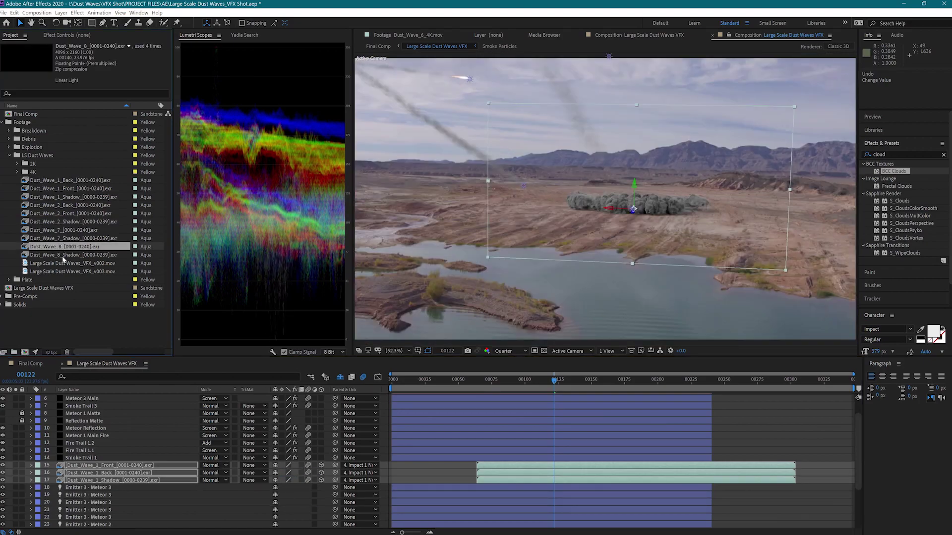
pyautogui.keyDown('shift'); pyautogui.click(63, 255); pyautogui.keyUp('shift')
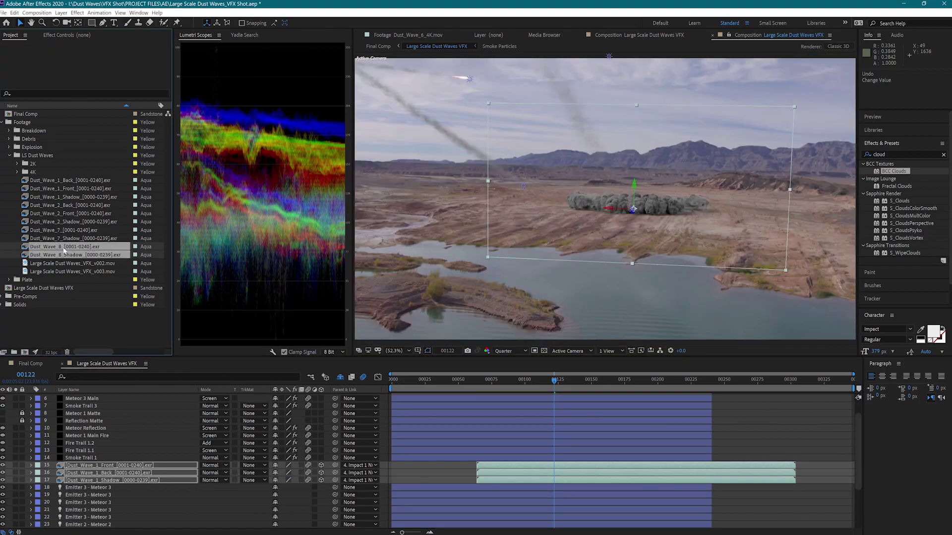
pyautogui.moveTo(64, 250); pyautogui.dragTo(114, 474)
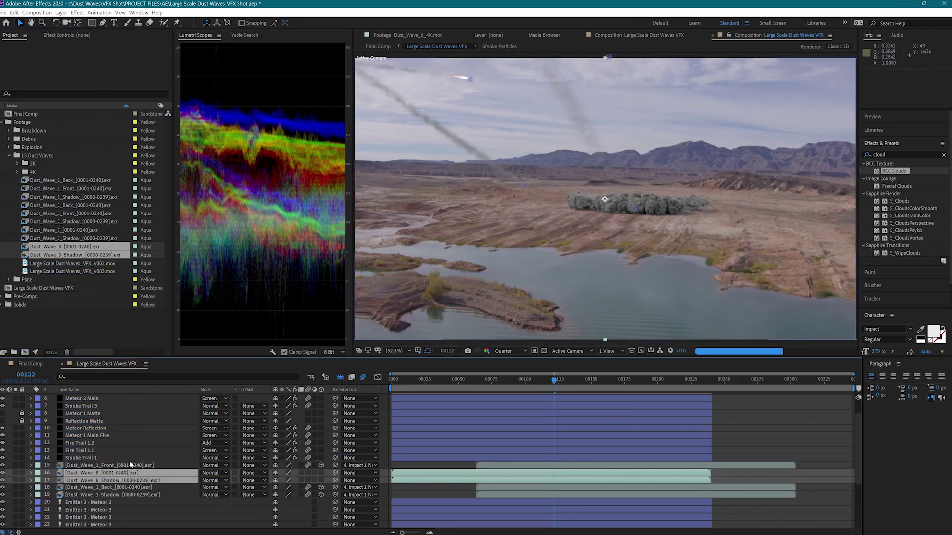
# Step: Make the Dust_Wave_8 layer and its shadow layer 3D with motion blur enabled
pyautogui.scroll(-2, 321, 443)
pyautogui.click(321, 443)
pyautogui.click(307, 451)
pyautogui.click(307, 444)
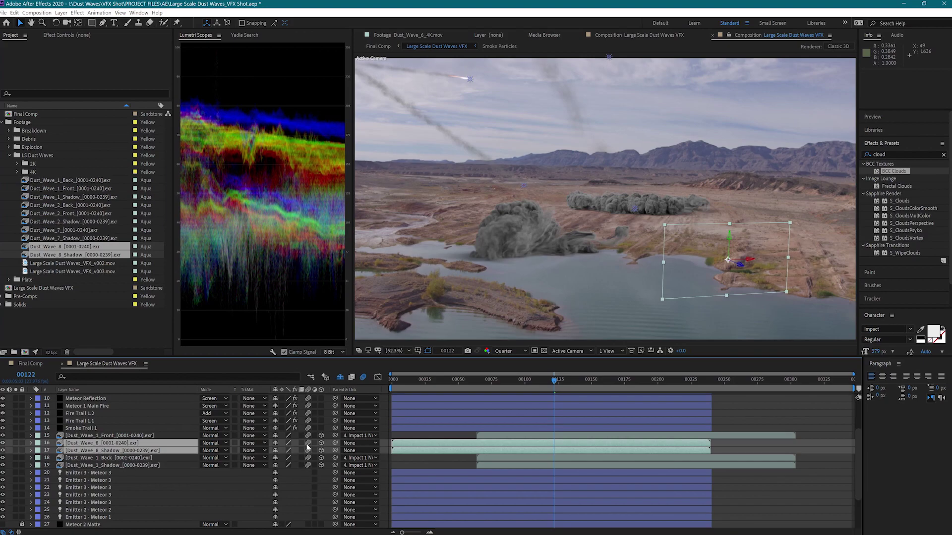
# Step: Parent the Dust_Wave_8 layer and its shadow layer to Impact 1 Null and set their positions to 0, 0, 0
pyautogui.click(351, 444)
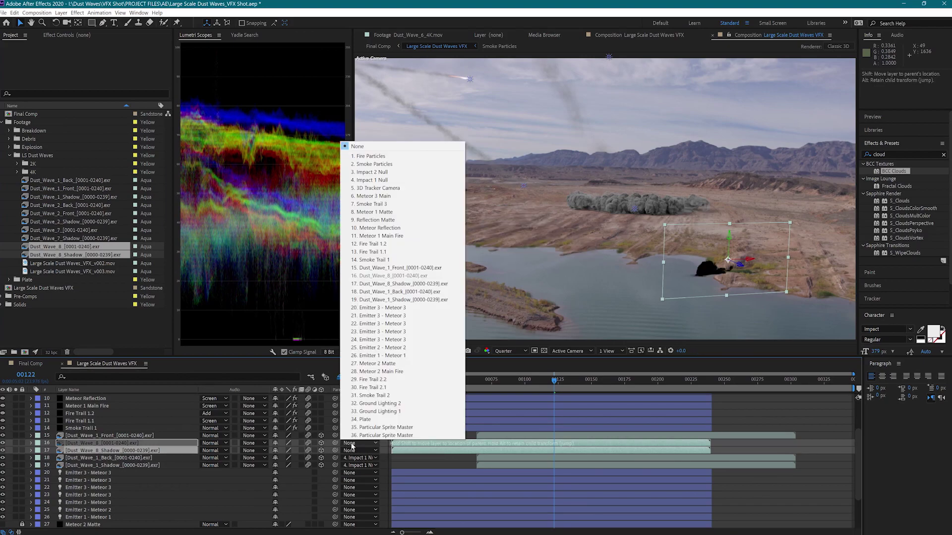
pyautogui.click(372, 180)
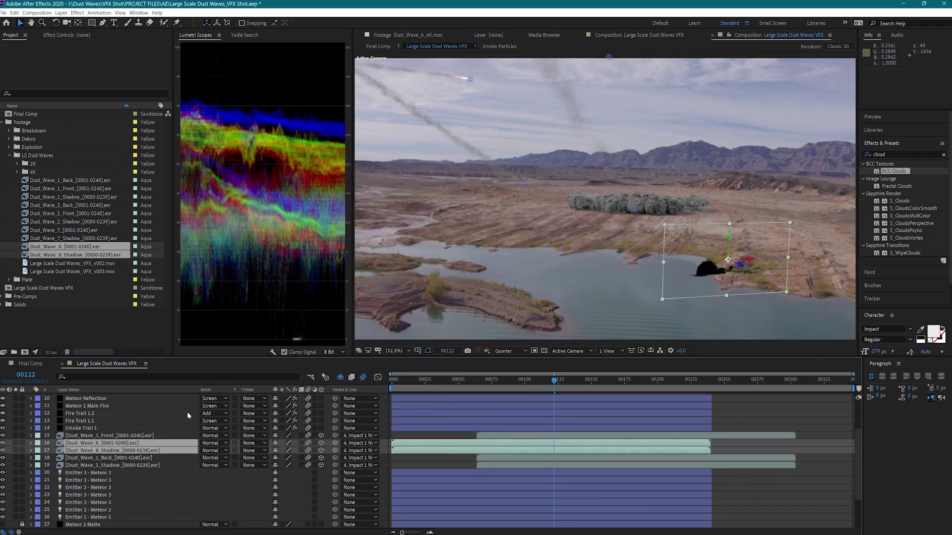
pyautogui.click(31, 443)
pyautogui.click(39, 466)
pyautogui.click(74, 488)
pyautogui.press('u')
pyautogui.press('p')
pyautogui.click(277, 443)
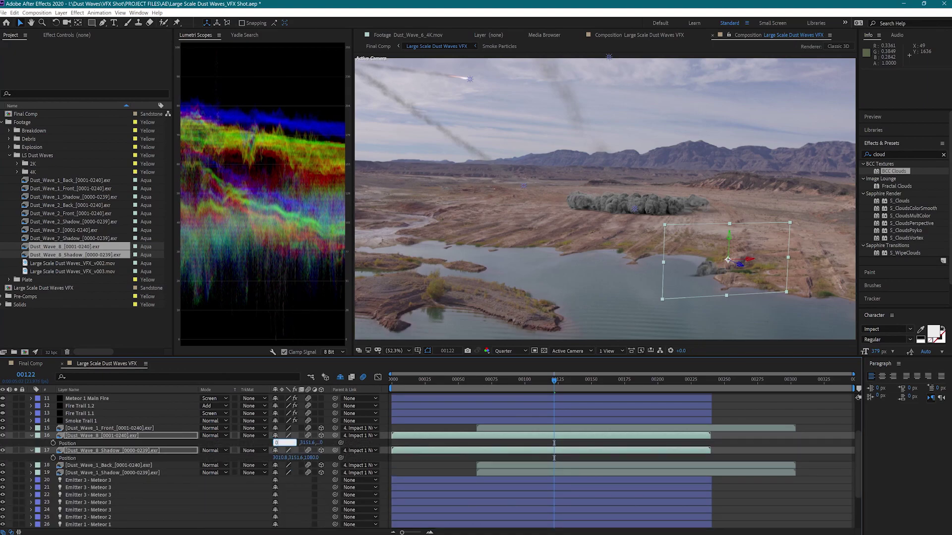
pyautogui.write('0')
pyautogui.press('Tab')
pyautogui.write('0')
# Step: Set the Y orientation of the Dust_Wave_8 layers to 0° and mirror them with an X scale of -100%
pyautogui.write('r')
pyautogui.click(287, 443)
pyautogui.write('0')
pyautogui.press('Return')
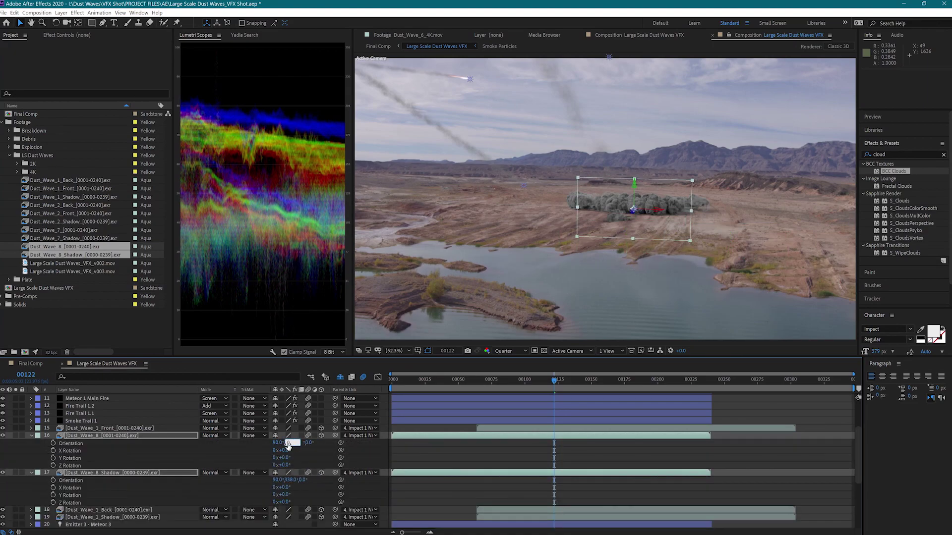
pyautogui.press('s')
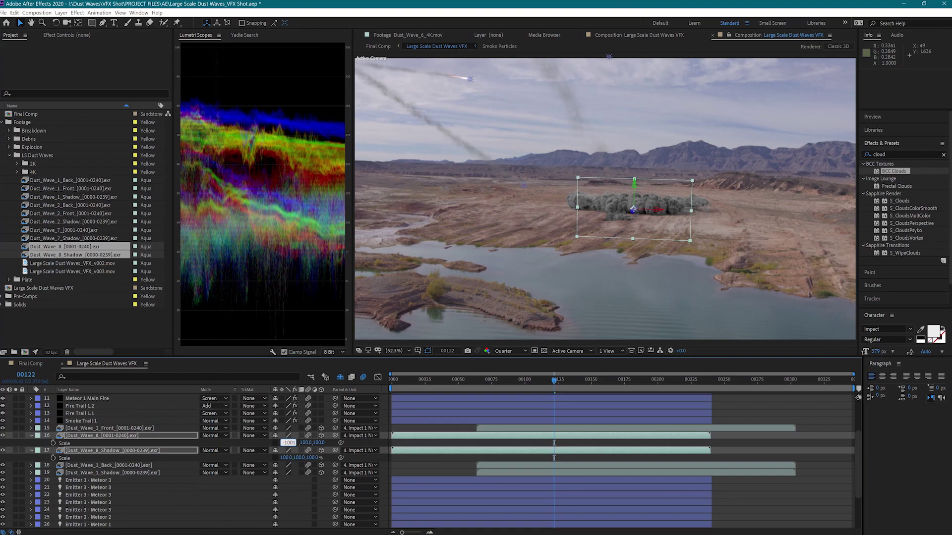
pyautogui.write('-100')
pyautogui.press('Return')
# Step: Set the Dust_Wave_8 layers' anchor point Y to about 1320 and shift both layers to start at frame 64
pyautogui.press('a')
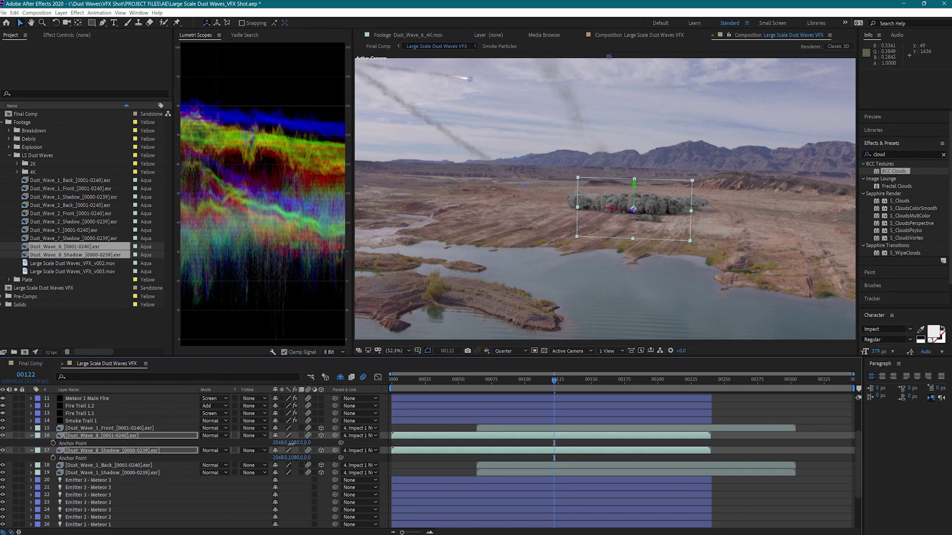
pyautogui.moveTo(336, 450); pyautogui.dragTo(398, 450)
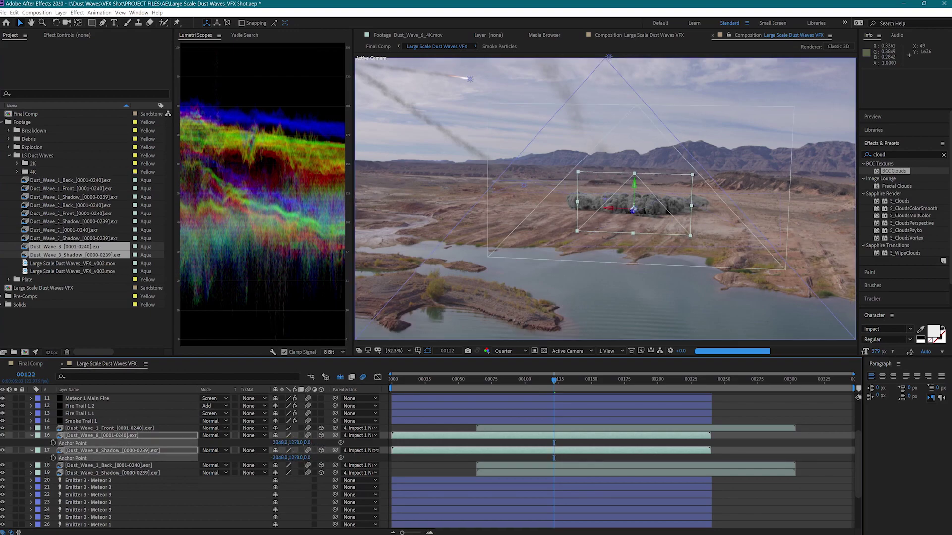
pyautogui.click(503, 381)
pyautogui.scroll(1, 575, 236)
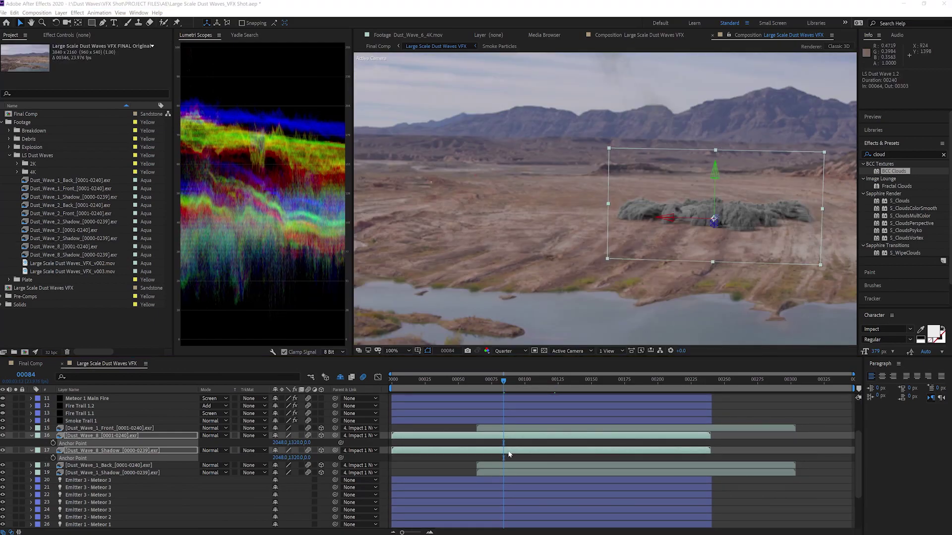
pyautogui.moveTo(508, 454); pyautogui.dragTo(594, 454)
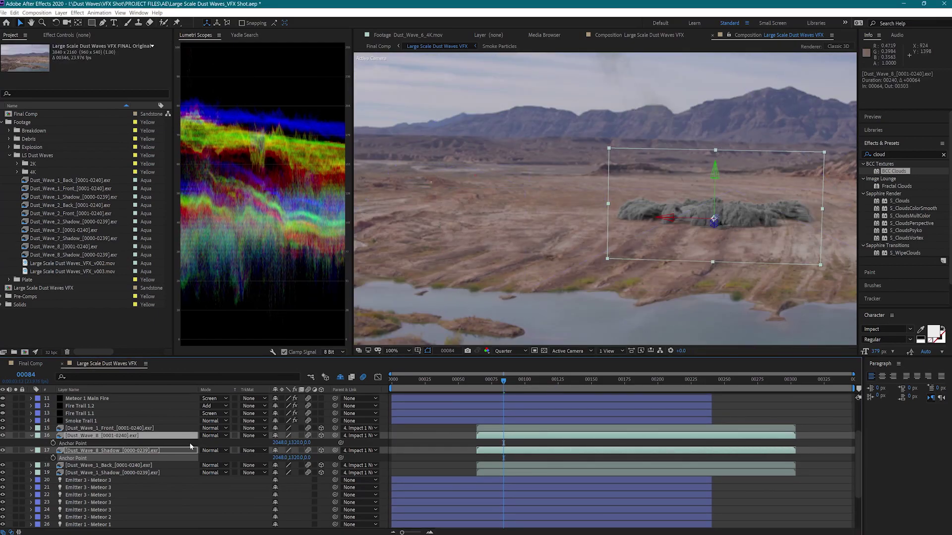
# Step: Scale up the Dust_Wave_8 layers and move their anchor points to about 2571, 1491, centring the dust on the meteor's impact point
pyautogui.press('s')
pyautogui.moveTo(286, 443); pyautogui.dragTo(324, 443)
pyautogui.press('a')
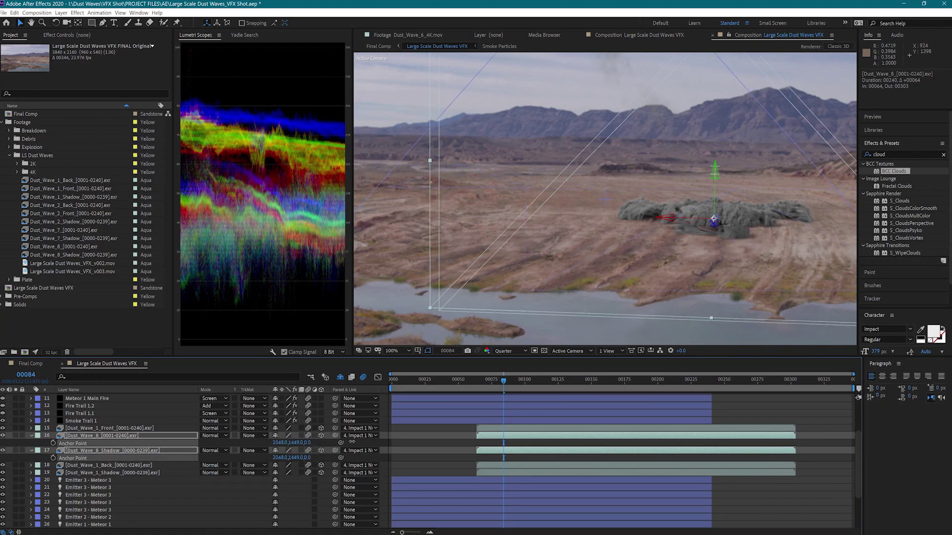
pyautogui.moveTo(293, 443)
pyautogui.mouseDown()
pyautogui.moveTo(488, 442)
pyautogui.moveTo(293, 442)
pyautogui.mouseUp()
pyautogui.click(481, 382)
pyautogui.scroll(1, 767, 221)
pyautogui.moveTo(767, 221); pyautogui.dragTo(463, 209)
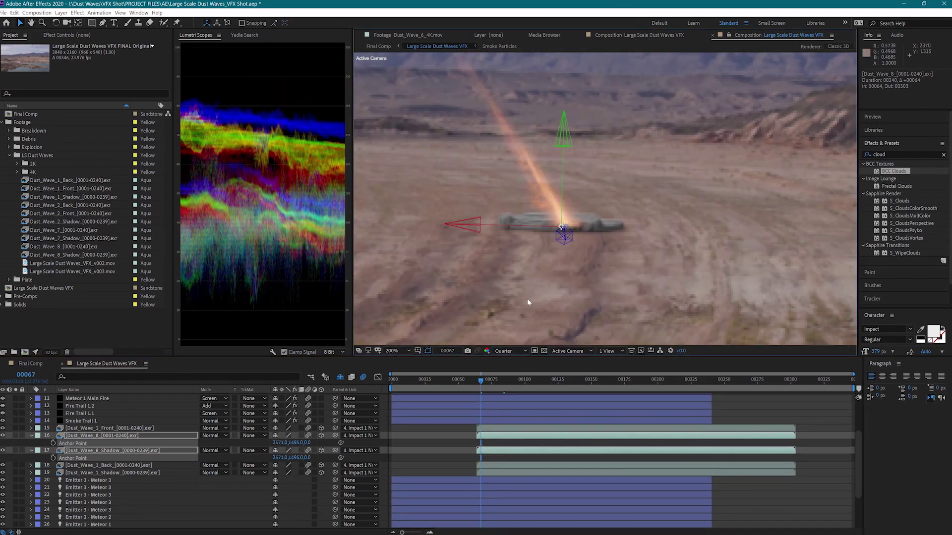
# Step: Move the Dust_Wave_8 shadow layer below Dust_Wave_1_Back and add the Spark_Hit_Front_4_1999_2K clip beneath Dust_Wave_1_Front
pyautogui.click(31, 439)
pyautogui.moveTo(93, 443); pyautogui.dragTo(93, 455)
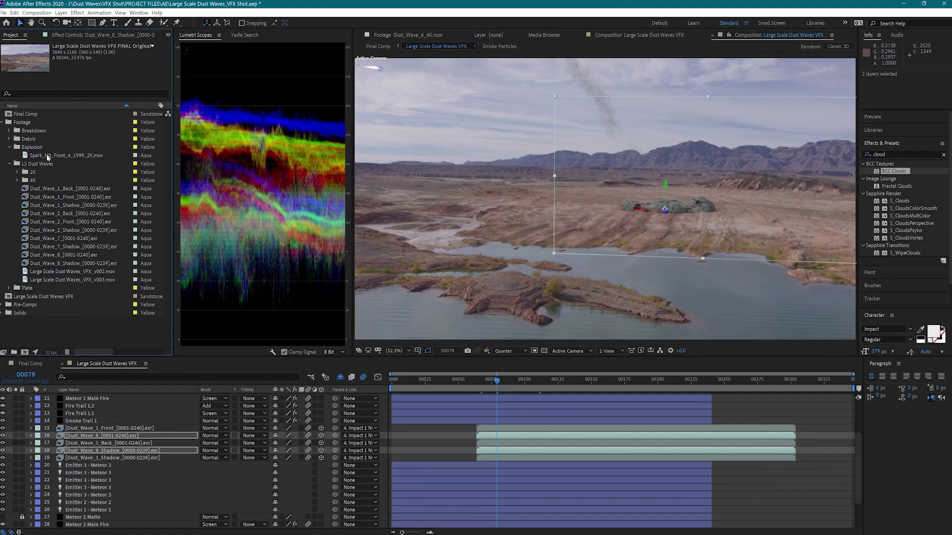
pyautogui.click(9, 148)
pyautogui.moveTo(68, 156); pyautogui.dragTo(99, 435)
# Step: Add the Exploding_Debris_Side_2 Beauty and Shadow clips above the spark layer, and shift all three clips to start at frame 64
pyautogui.click(10, 139)
pyautogui.click(48, 147)
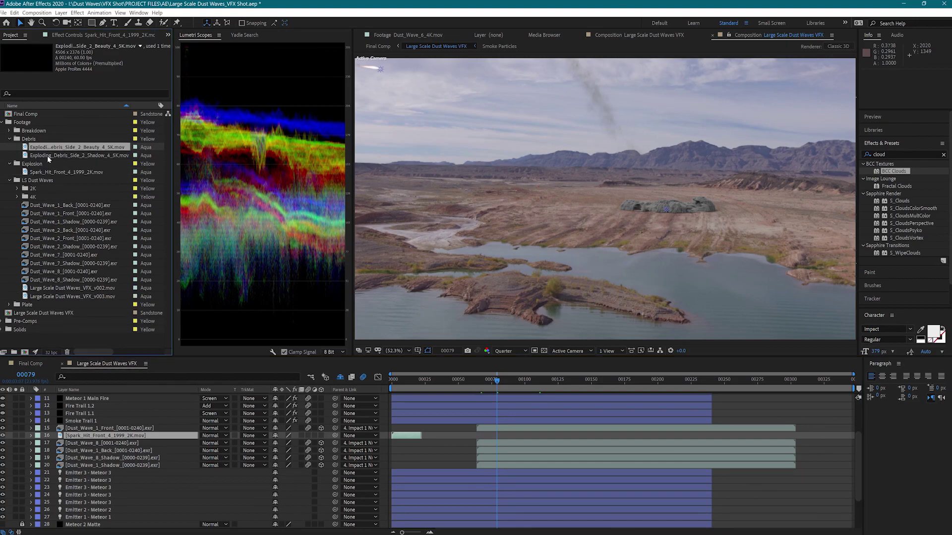
pyautogui.keyDown('shift'); pyautogui.click(47, 155); pyautogui.keyUp('shift')
pyautogui.moveTo(49, 147); pyautogui.dragTo(86, 431)
pyautogui.keyDown('shift'); pyautogui.click(403, 451); pyautogui.keyUp('shift')
pyautogui.moveTo(402, 451); pyautogui.dragTo(491, 435)
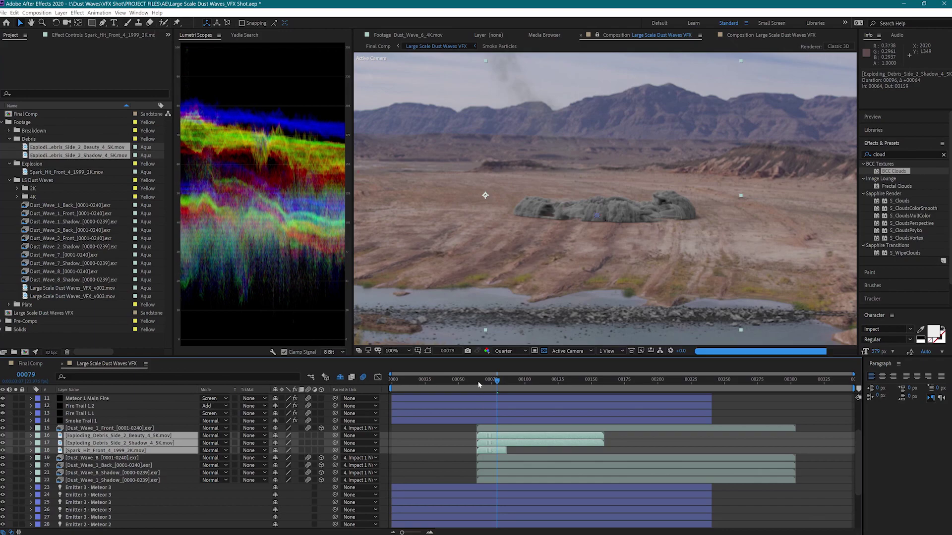
# Step: Make the debris and spark layers 3D with motion blur and parent them to Impact 1 Null
pyautogui.hotkey('shift', 'pageup')
pyautogui.click(320, 450)
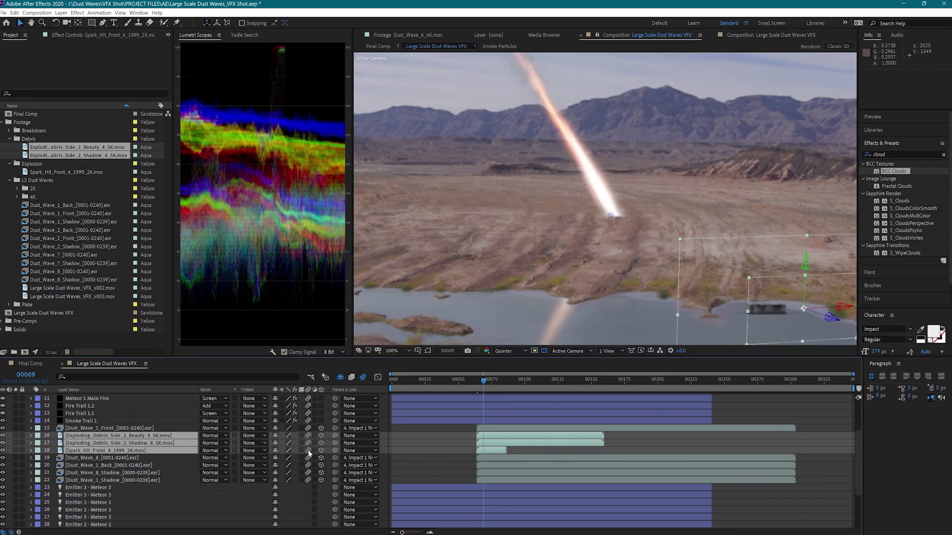
pyautogui.click(355, 435)
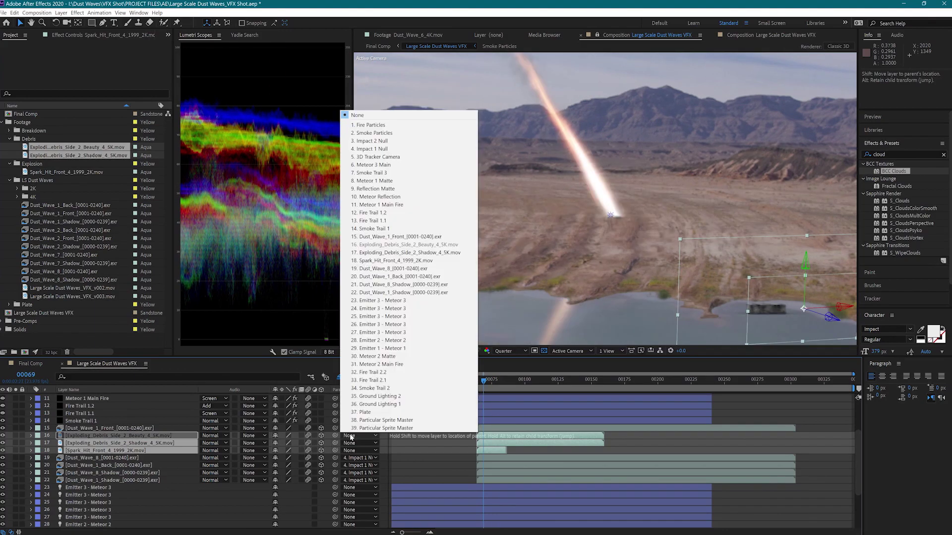
pyautogui.click(371, 149)
# Step: Set the positions of the two debris layers and the spark layer to 0, 0, 0
pyautogui.press('p')
pyautogui.click(277, 443)
pyautogui.write('0')
pyautogui.press('Tab')
pyautogui.write('0')
pyautogui.press('Tab')
pyautogui.write('0')
pyautogui.press('Return')
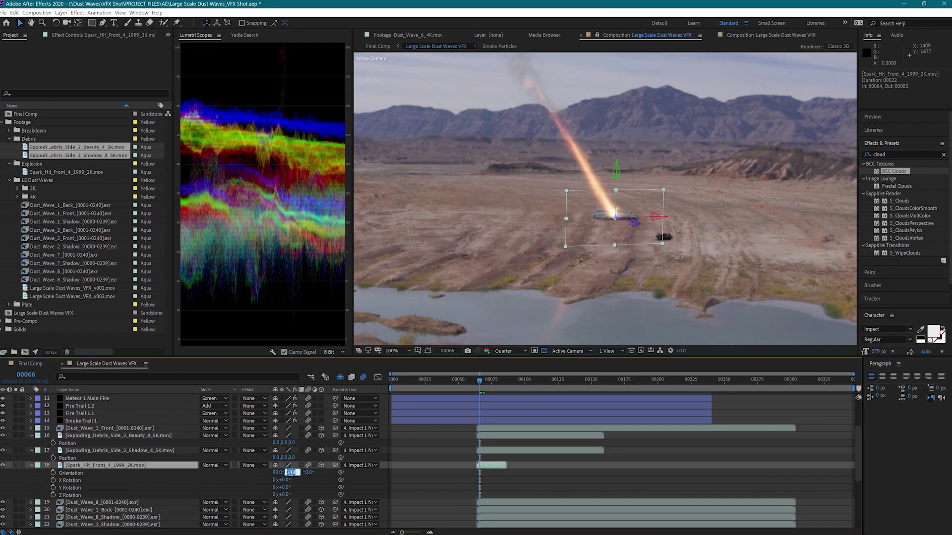
# Step: Set the Spark_Hit layer's Y orientation to 0° and scale it up to about 246%
pyautogui.write('0')
pyautogui.press('Return')
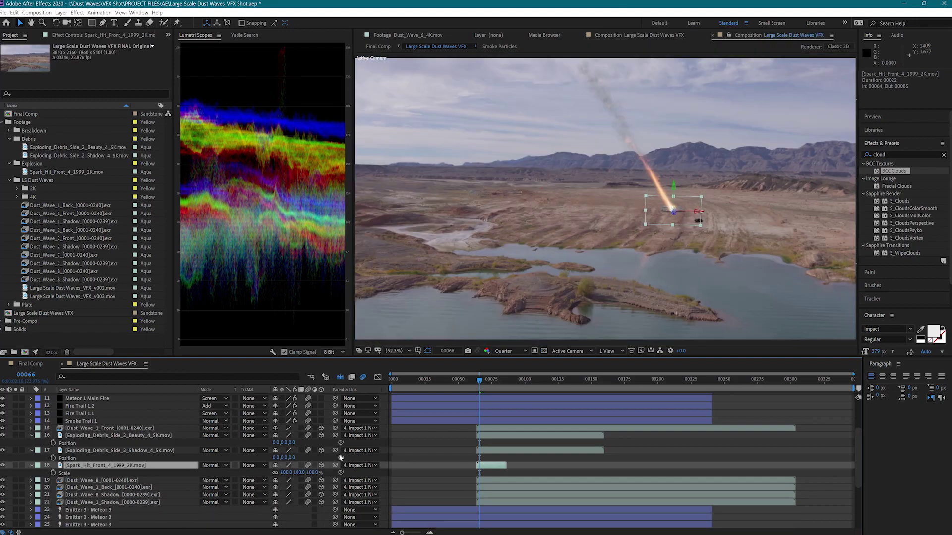
pyautogui.moveTo(298, 473); pyautogui.dragTo(322, 473)
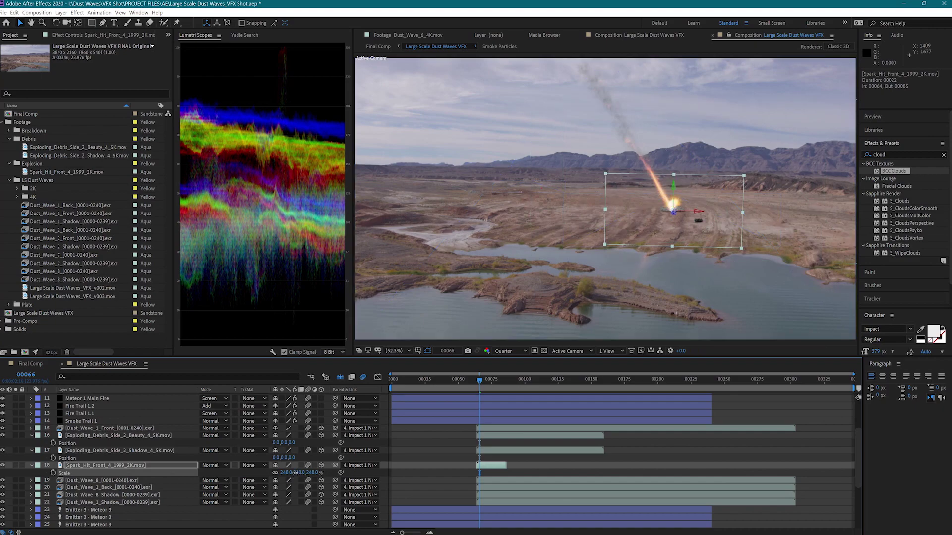
# Step: Shift the Spark_Hit layer's anchor point to fit the impact point and mirror the layer with an X scale of -246%
pyautogui.press('a')
pyautogui.moveTo(293, 473); pyautogui.dragTo(262, 473)
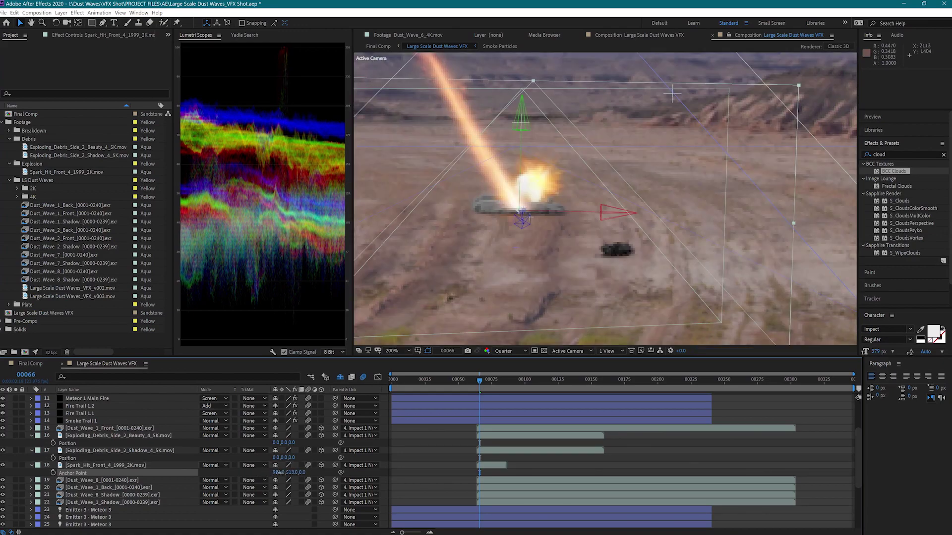
pyautogui.click(278, 472)
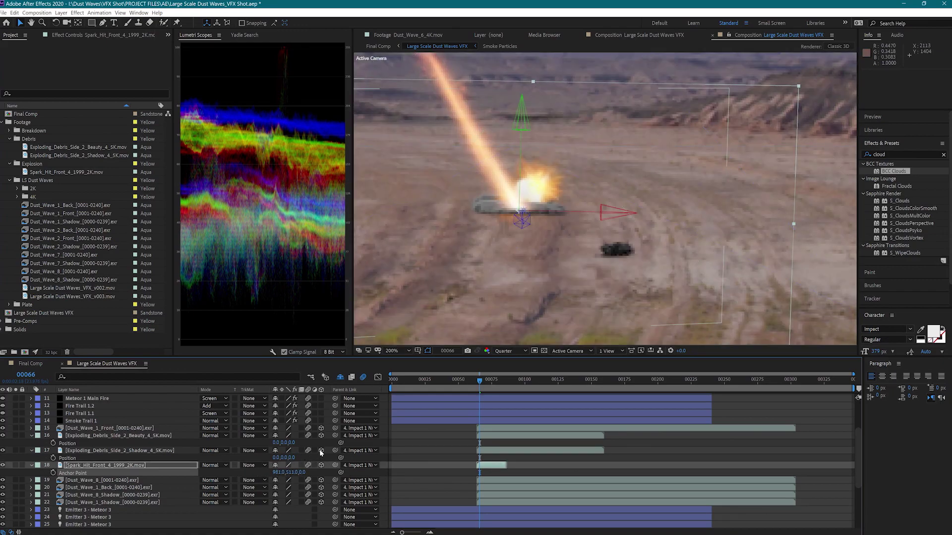
pyautogui.press('s')
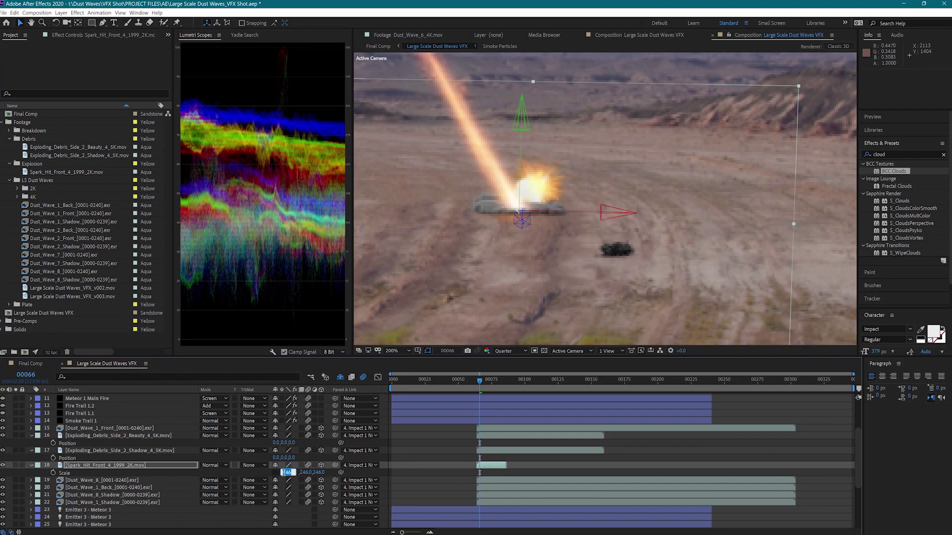
pyautogui.press('Return')
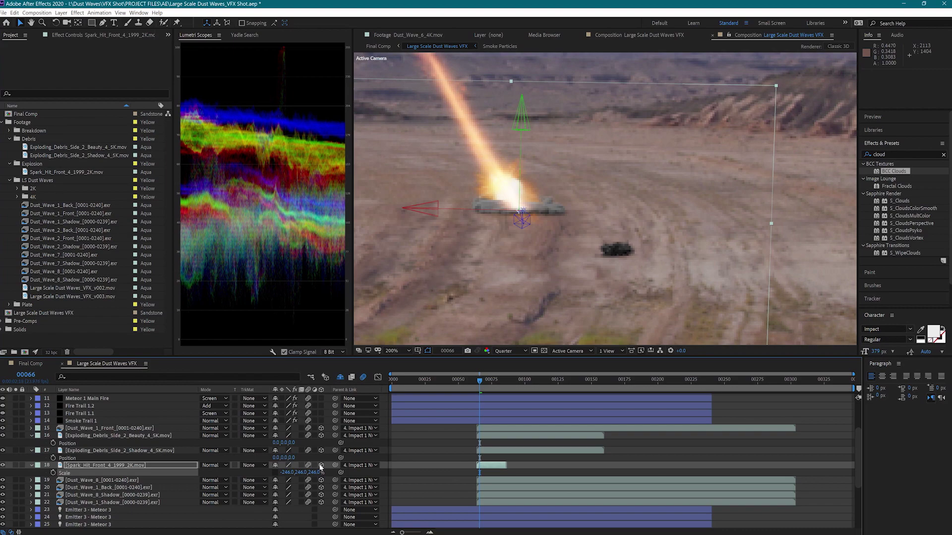
pyautogui.press('a')
pyautogui.moveTo(289, 473)
pyautogui.mouseDown()
pyautogui.moveTo(280, 475)
pyautogui.moveTo(300, 473)
pyautogui.mouseUp()
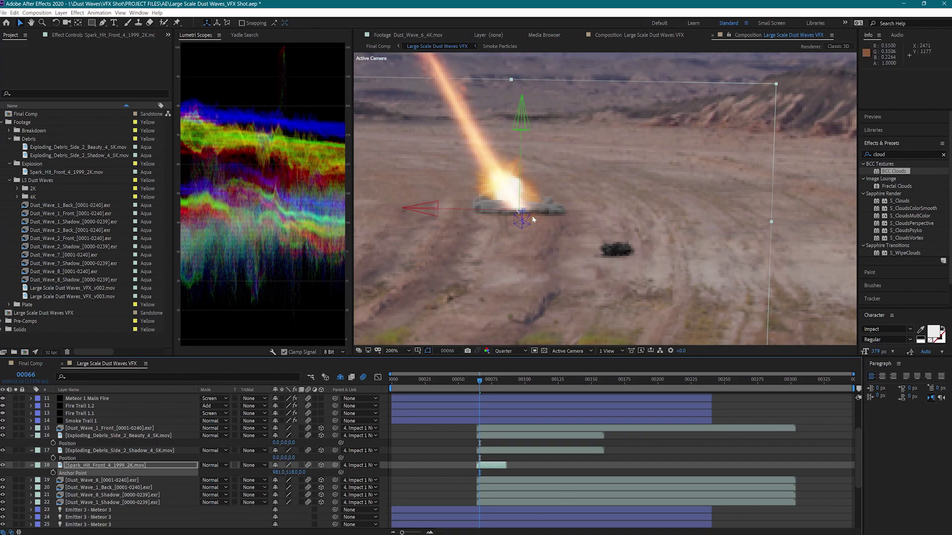
# Step: Pre-compose the Spark_Hit layer into its own composition and open that composition
pyautogui.rightClick(77, 466)
pyautogui.click(103, 436)
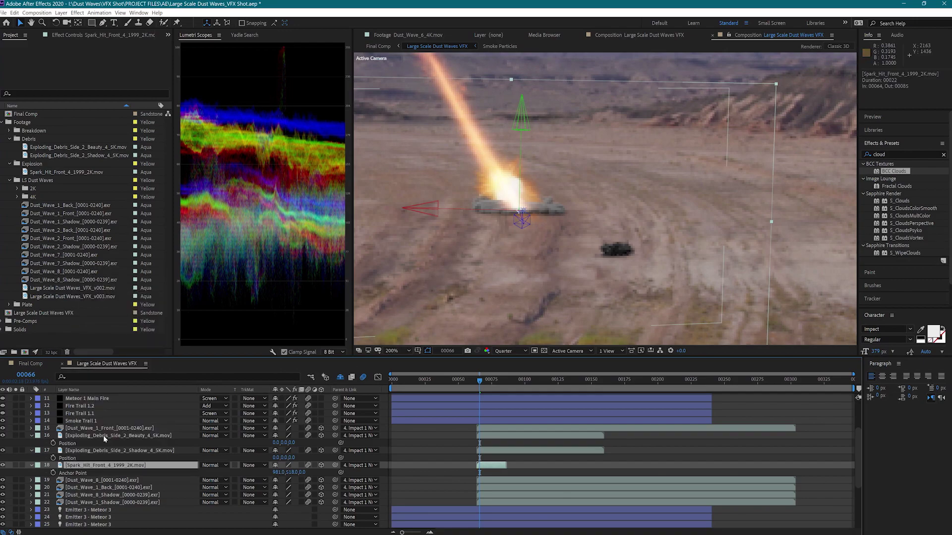
pyautogui.click(536, 360)
# Step: Draw a closed, curved Pen mask around the main spark burst, excluding the stray sparks beneath it
pyautogui.moveTo(617, 209)
pyautogui.mouseDown()
pyautogui.moveTo(591, 209)
pyautogui.moveTo(548, 184)
pyautogui.mouseUp()
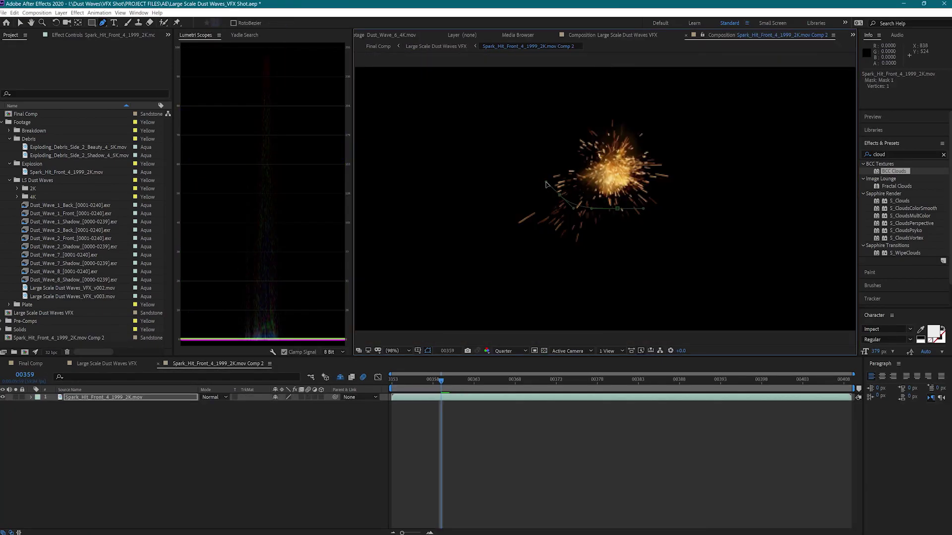
pyautogui.moveTo(612, 127); pyautogui.dragTo(657, 127)
pyautogui.moveTo(668, 189); pyautogui.dragTo(673, 193)
pyautogui.click(617, 208)
# Step: Set the spark mask's feather to 150 pixels and pull its lower points inward
pyautogui.press('f')
pyautogui.click(286, 412)
pyautogui.write('150')
pyautogui.press('Return')
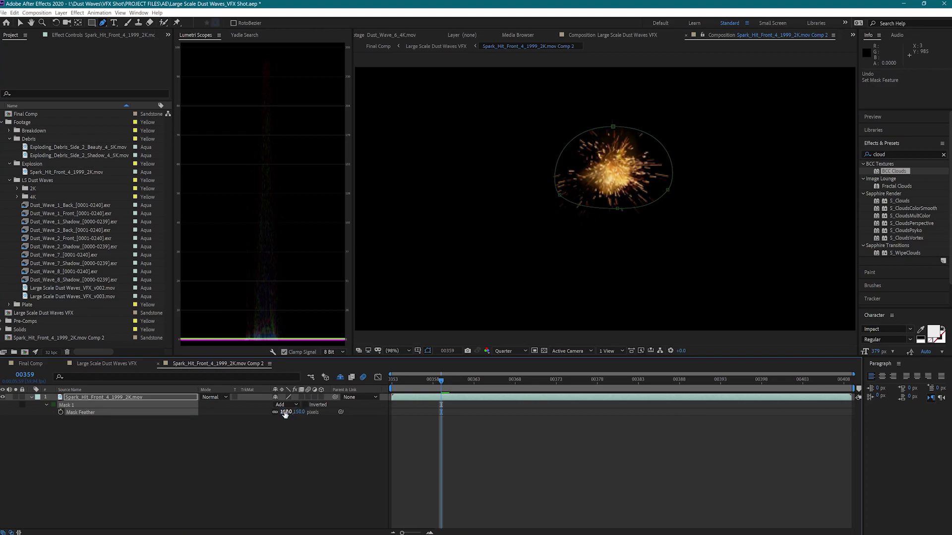
pyautogui.moveTo(617, 209); pyautogui.dragTo(617, 201)
pyautogui.moveTo(560, 195); pyautogui.dragTo(567, 188)
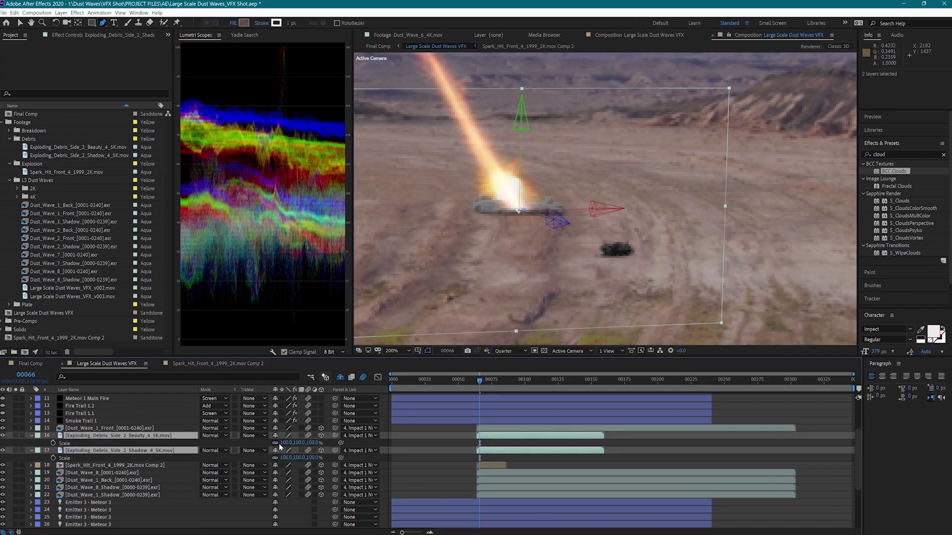
# Step: Mirror the two Exploding_Debris layers in the main composition with an X scale of -100% and adjust their orientation
pyautogui.click(275, 442)
pyautogui.click(286, 442)
pyautogui.write('-100')
pyautogui.press('Return')
pyautogui.press('r')
pyautogui.moveTo(287, 444); pyautogui.dragTo(342, 443)
# Step: Move the debris layers' anchor points to about 3301, 1659 to place the debris at the impact point, checking around frame 69
pyautogui.press('a')
pyautogui.press('pagedown')
pyautogui.press('pagedown')
pyautogui.press('pagedown')
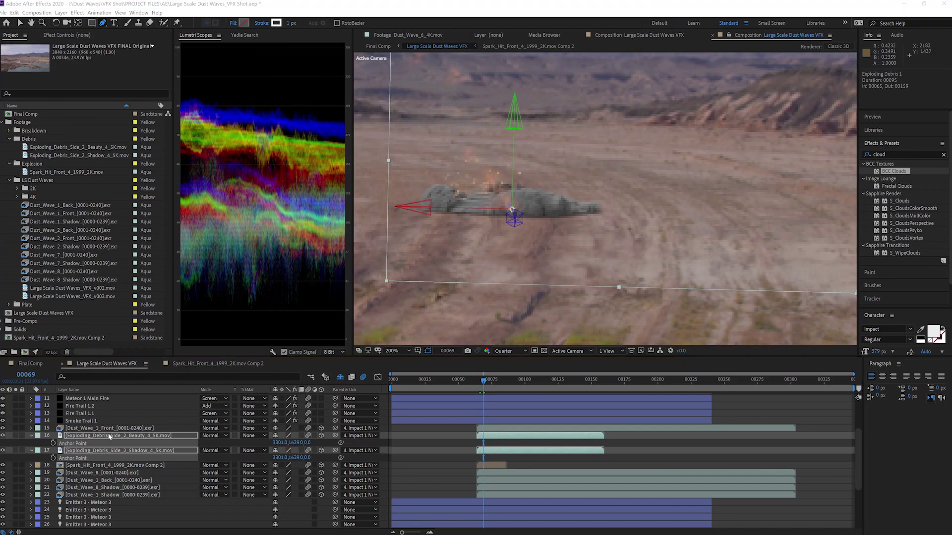
# Step: Set the scale of the two Exploding_Debris layers to 180% and preview the impact
pyautogui.press('s')
pyautogui.click(303, 443)
pyautogui.click(276, 444)
pyautogui.click(275, 458)
pyautogui.moveTo(301, 443); pyautogui.dragTo(345, 443)
pyautogui.click(302, 444)
pyautogui.write('180')
pyautogui.press('Return')
pyautogui.press('space')
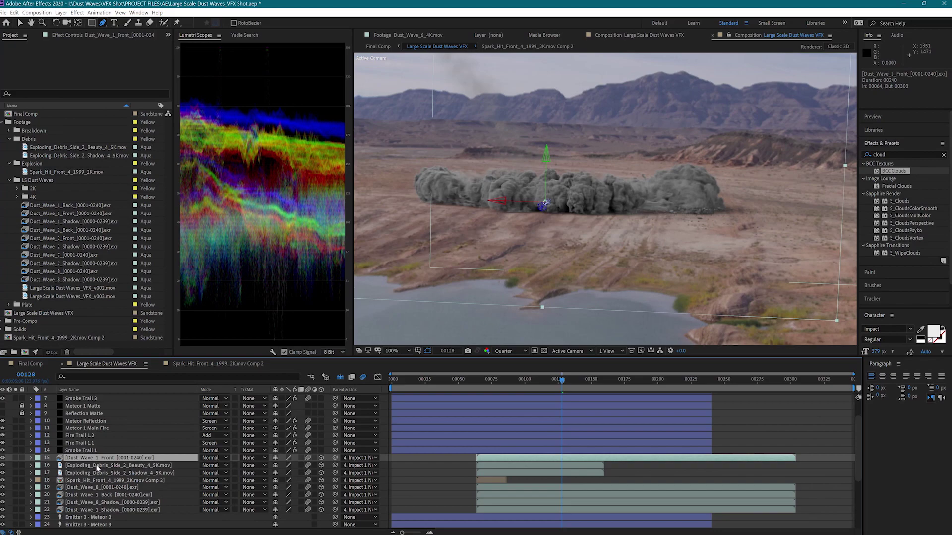
# Step: Move the Dust_Wave_8 layer directly beneath Dust_Wave_1_Front and turn off solo on the Dust_Wave_1 Front and Back layers
pyautogui.moveTo(91, 487); pyautogui.dragTo(95, 462)
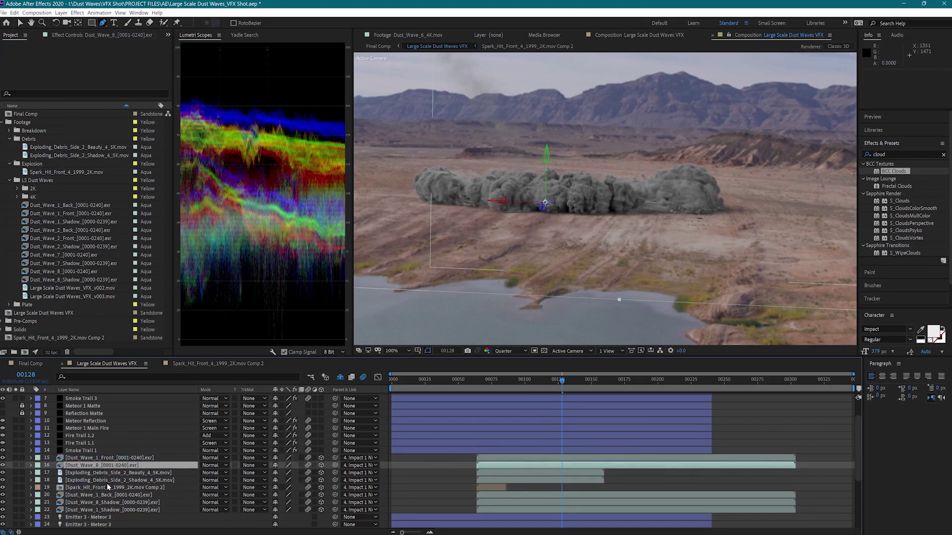
pyautogui.scroll(-2, 108, 485)
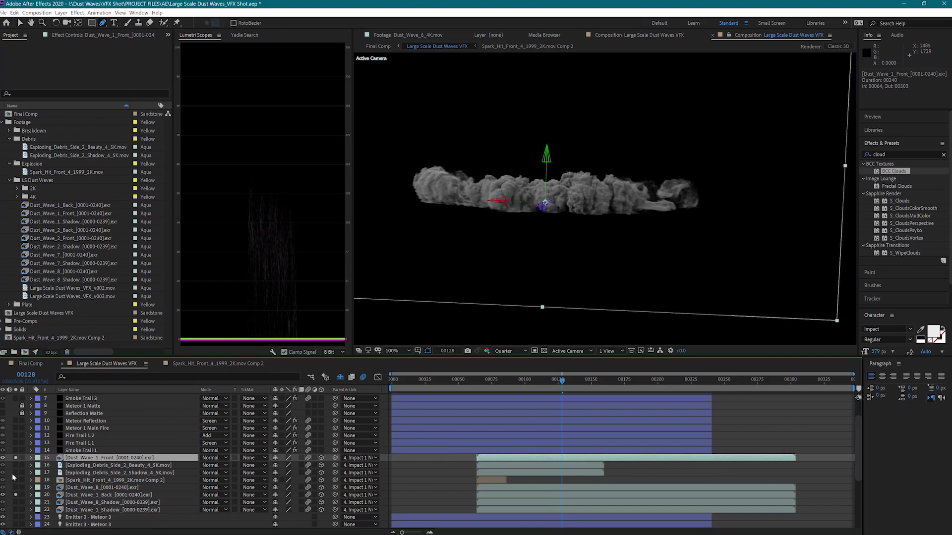
pyautogui.click(16, 495)
pyautogui.click(16, 457)
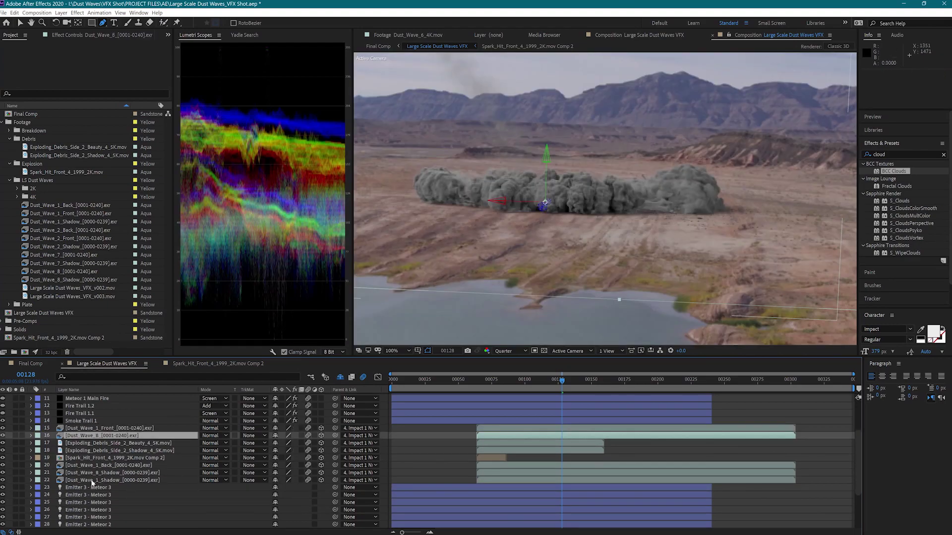
# Step: Check the impact around frames 66 to 74, and move the Dust_Wave_1_Front and Dust_Wave_8 layers above Meteor 1 Matte
pyautogui.click(88, 466)
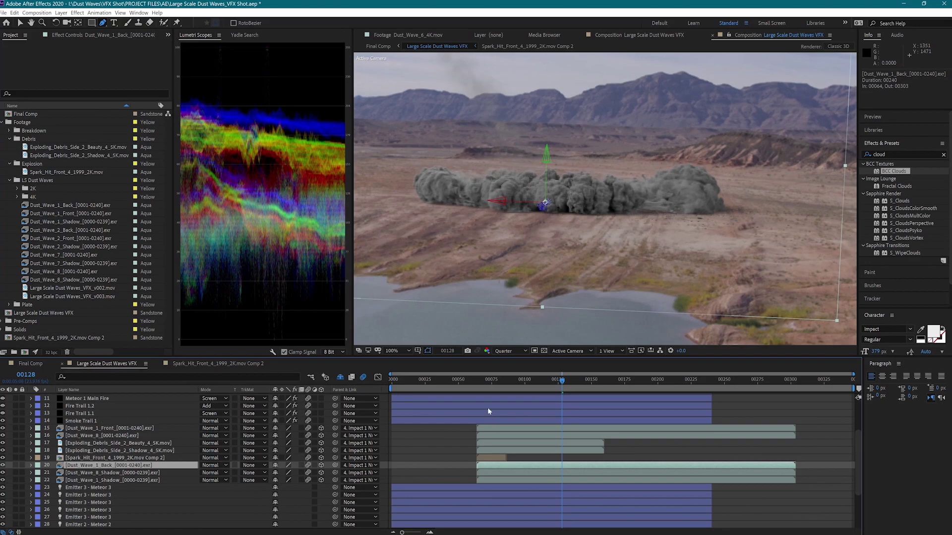
pyautogui.click(480, 380)
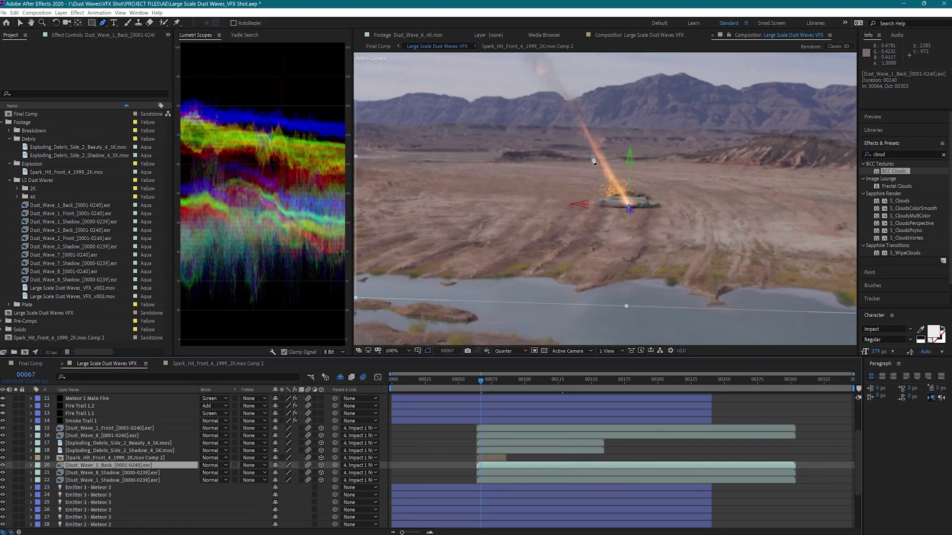
pyautogui.moveTo(486, 384); pyautogui.dragTo(490, 385)
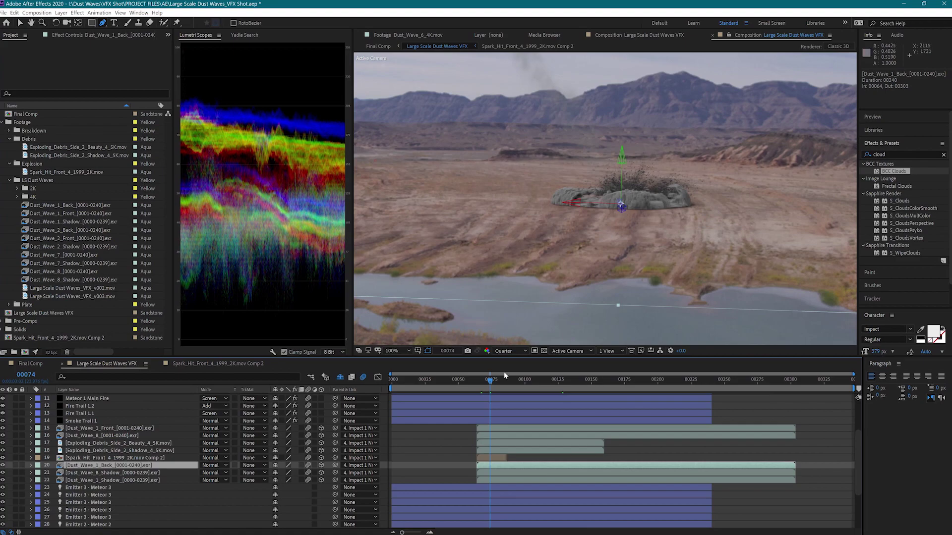
pyautogui.click(480, 382)
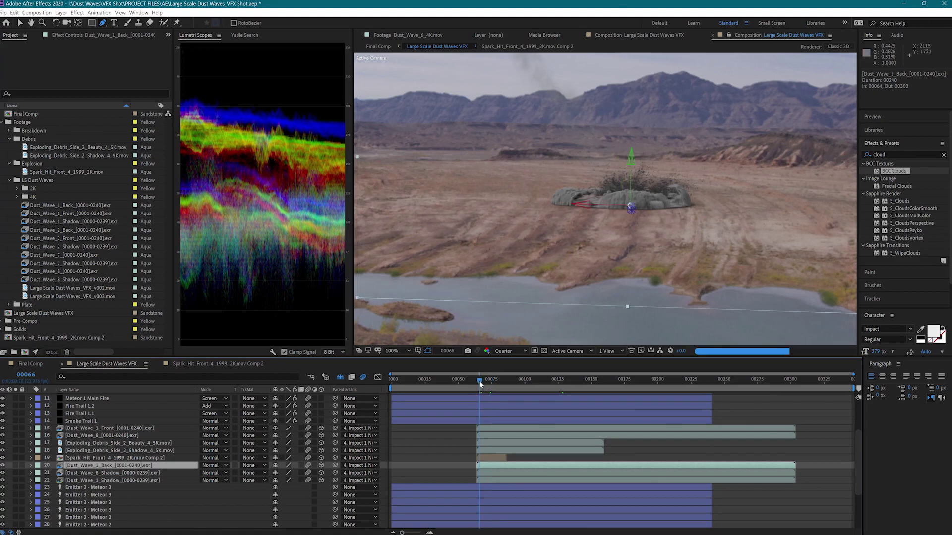
pyautogui.scroll(1, 119, 449)
pyautogui.click(104, 458)
pyautogui.keyDown('shift'); pyautogui.click(103, 466); pyautogui.keyUp('shift')
pyautogui.scroll(2, 103, 466)
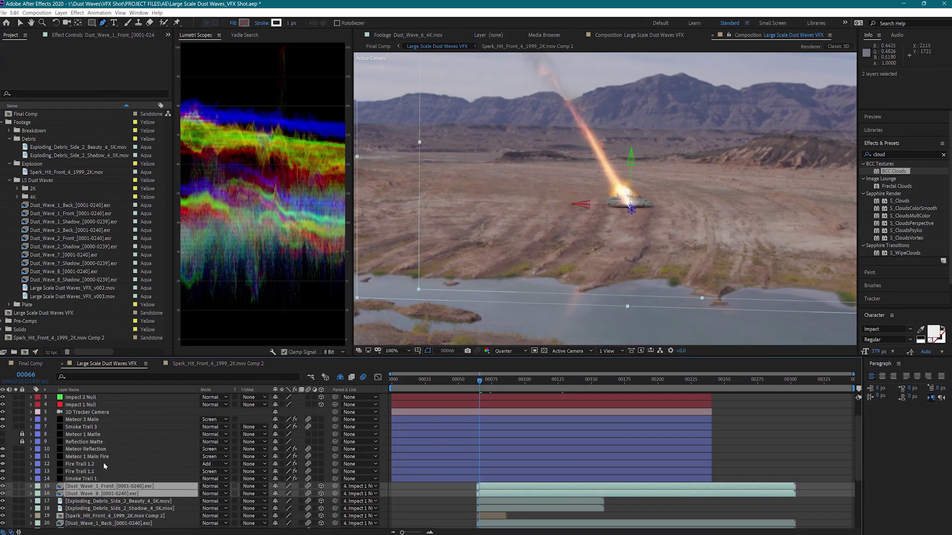
pyautogui.moveTo(99, 487); pyautogui.dragTo(101, 449)
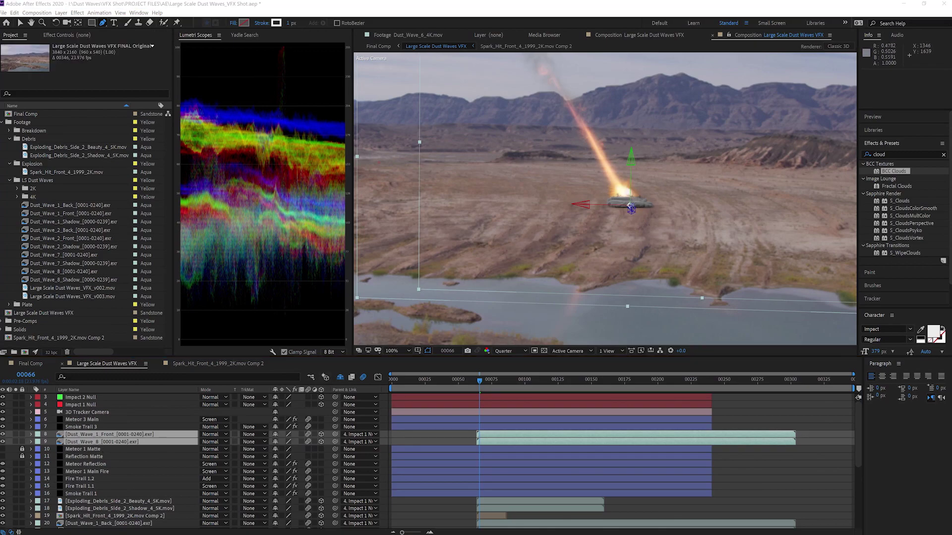
# Step: Move the Exploding_Debris Beauty and Spark_Hit_Front layers beneath Dust_Wave_8, and the Exploding_Debris Shadow layer beneath Dust_Wave_1_Back
pyautogui.scroll(-2, 113, 456)
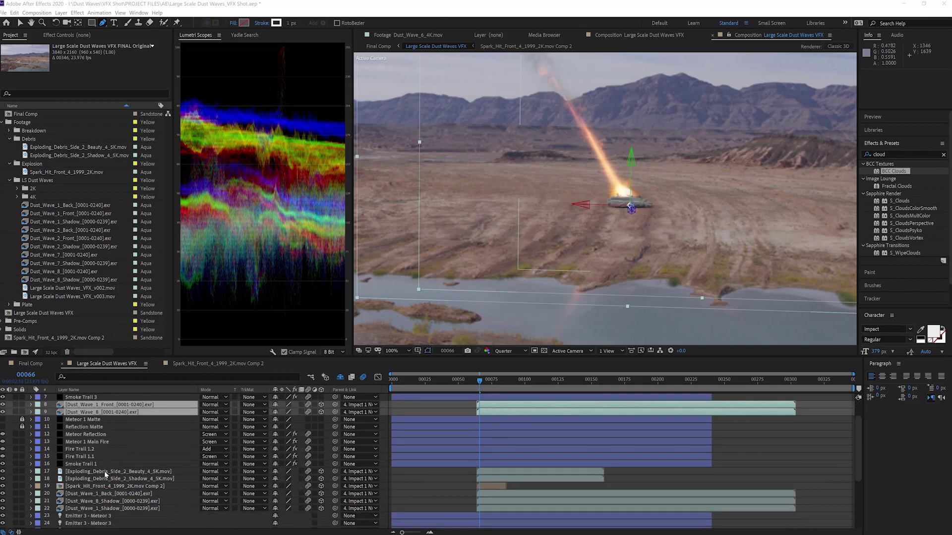
pyautogui.click(104, 471)
pyautogui.hotkey('ctrl', 'shift', 'Down')
pyautogui.hotkey('ctrl', 'shift', 'Down')
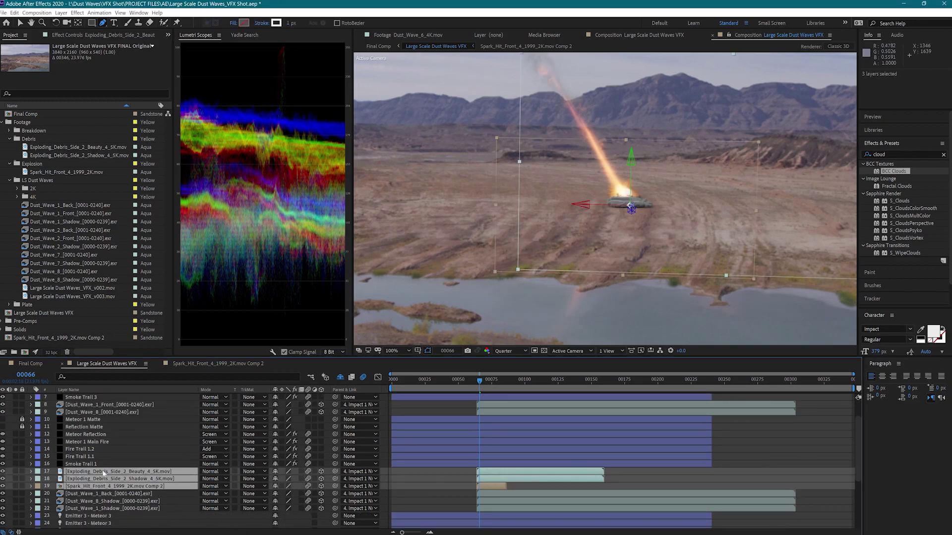
pyautogui.moveTo(104, 466); pyautogui.dragTo(107, 417)
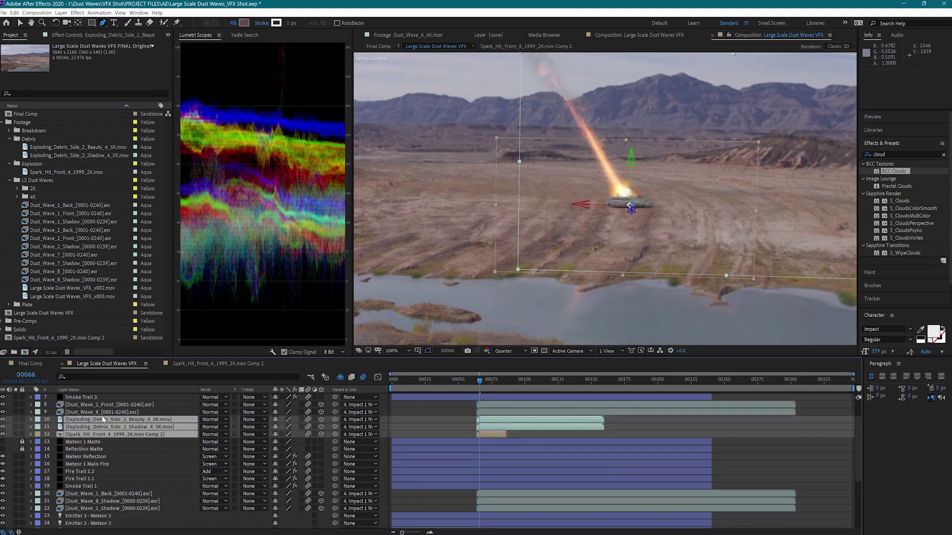
pyautogui.click(107, 427)
pyautogui.moveTo(107, 430); pyautogui.dragTo(107, 495)
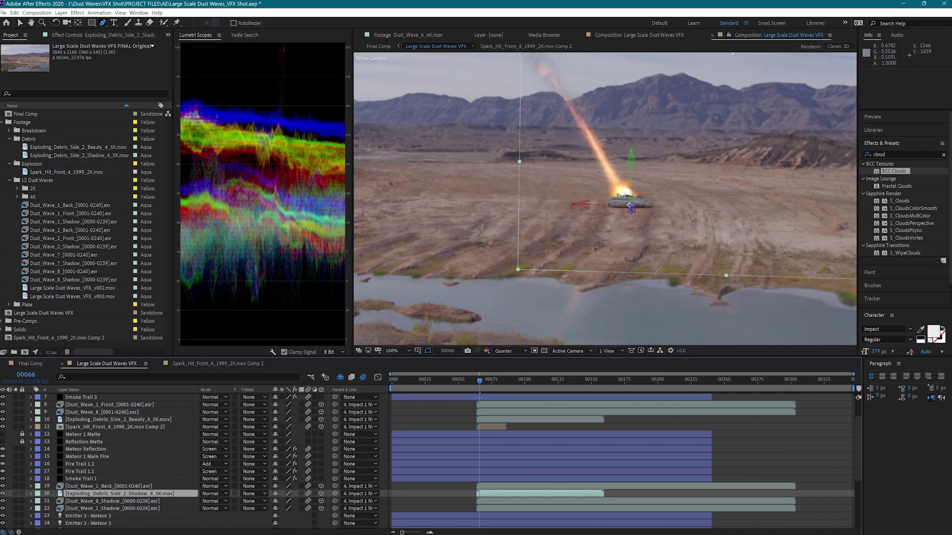
# Step: Set the blending mode of the Exploding_Debris Shadow, Dust_Wave_8_Shadow and Dust_Wave_1_Shadow layers to Multiply
pyautogui.click(106, 502)
pyautogui.keyDown('ctrl'); pyautogui.click(107, 509); pyautogui.keyUp('ctrl')
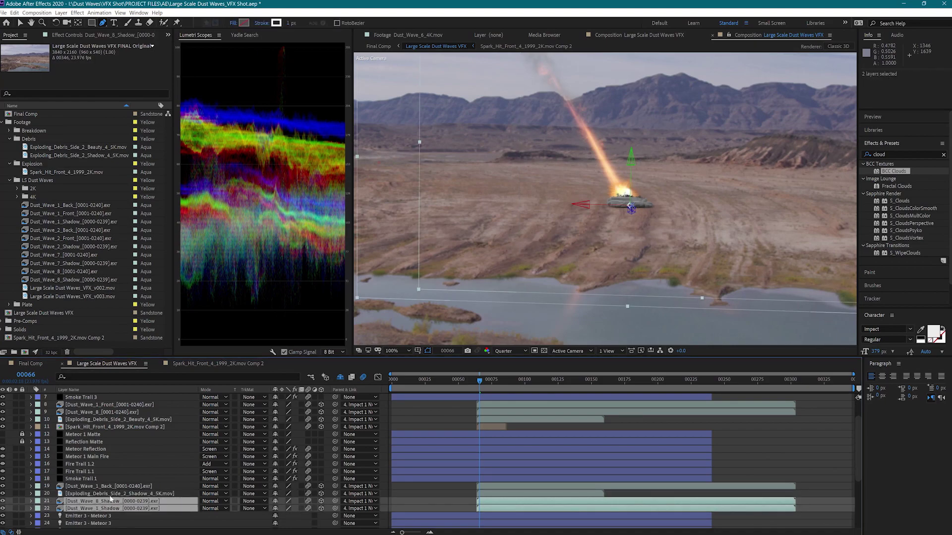
pyautogui.keyDown('ctrl'); pyautogui.click(110, 495); pyautogui.keyUp('ctrl')
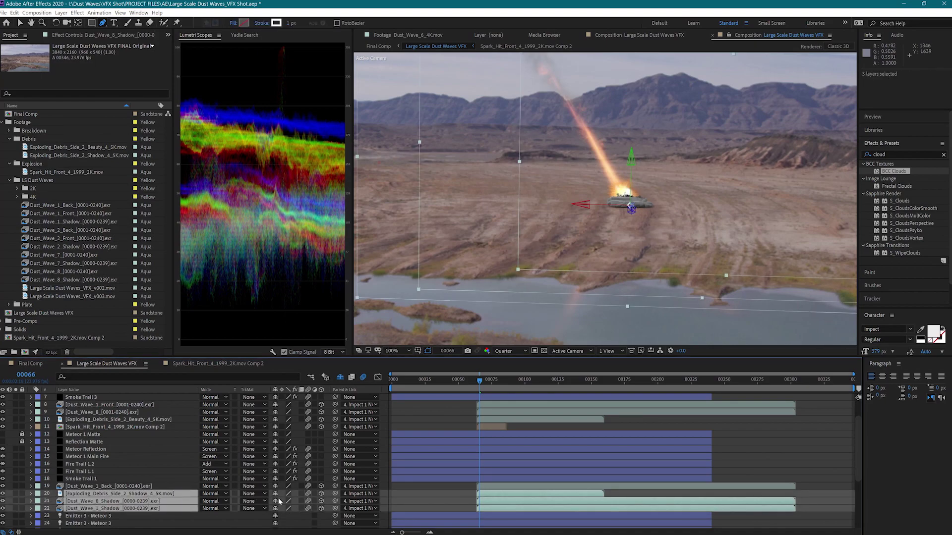
pyautogui.click(213, 501)
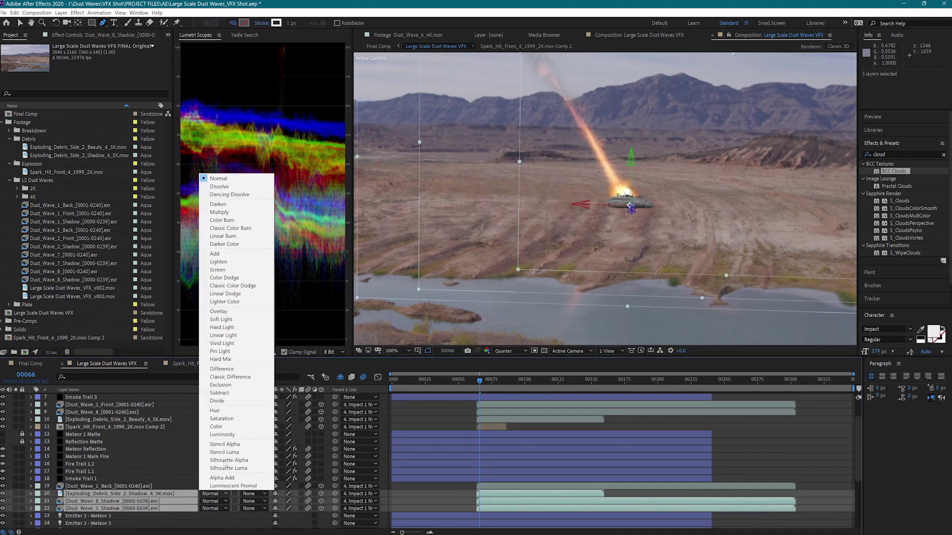
pyautogui.click(236, 215)
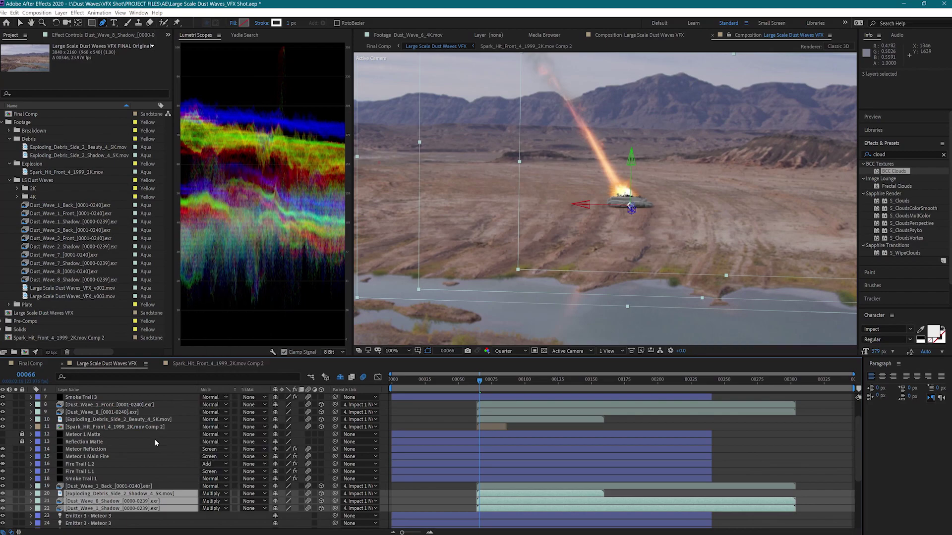
# Step: Set the opacity of the three shadow layers to 90%
pyautogui.press('t')
pyautogui.click(277, 500)
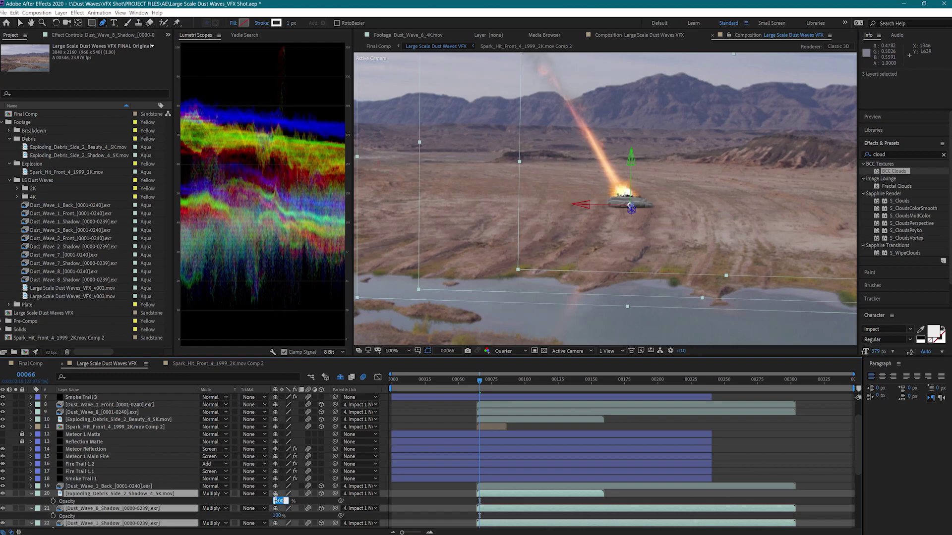
pyautogui.press('Return')
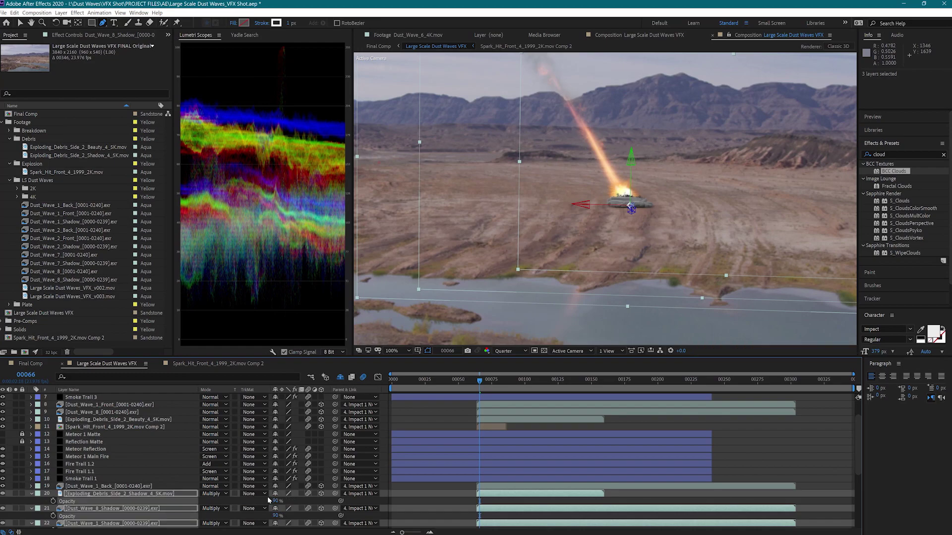
# Step: Pre-compose the Dust_Wave_1_Back layer, leaving all attributes in the main composition and opening the new composition
pyautogui.click(91, 487)
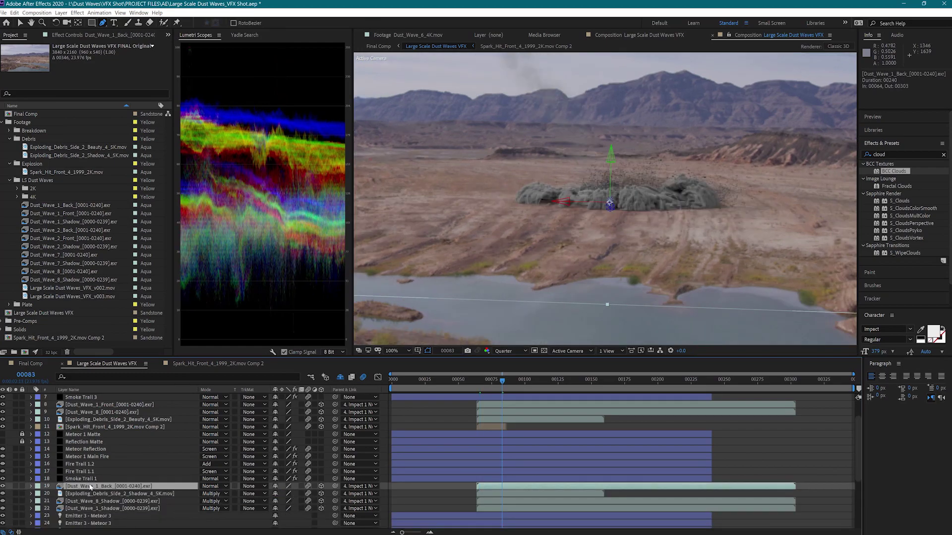
pyautogui.rightClick(91, 487)
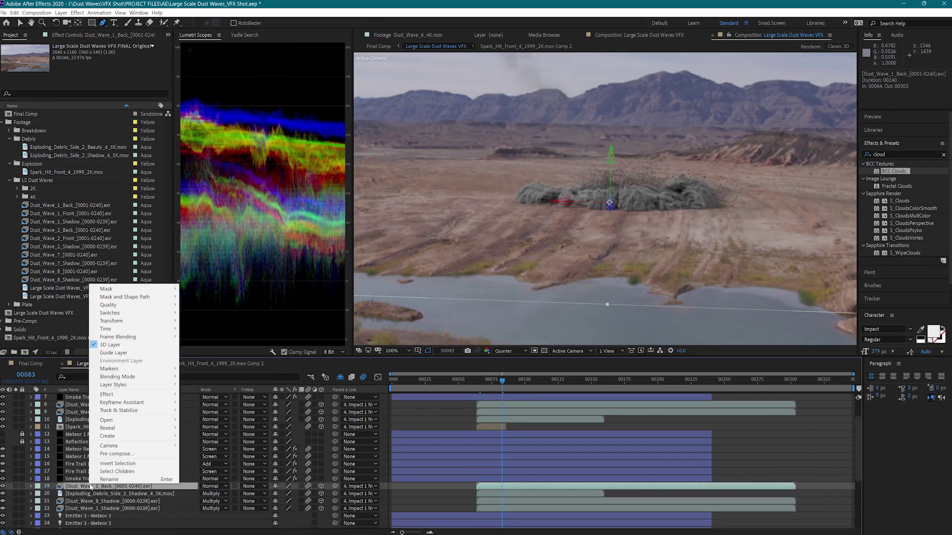
pyautogui.click(117, 451)
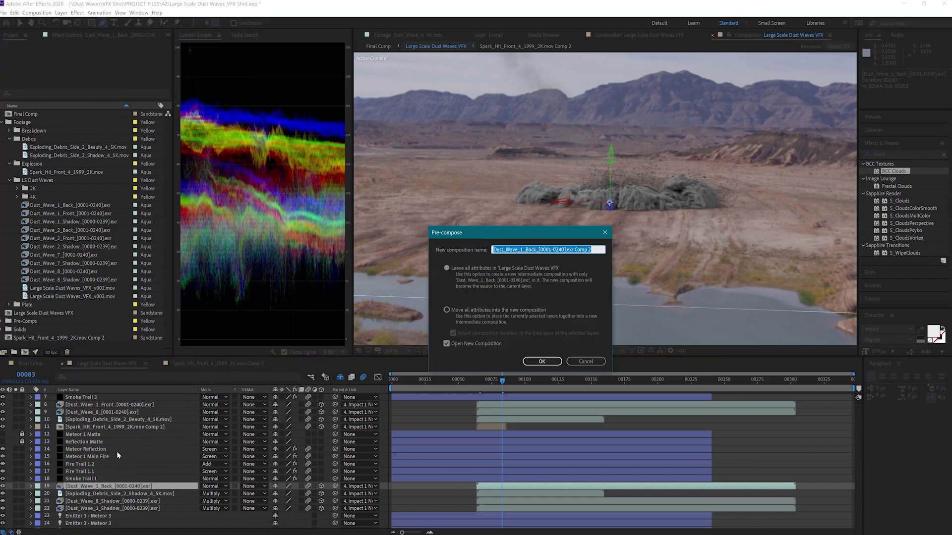
pyautogui.press('Return')
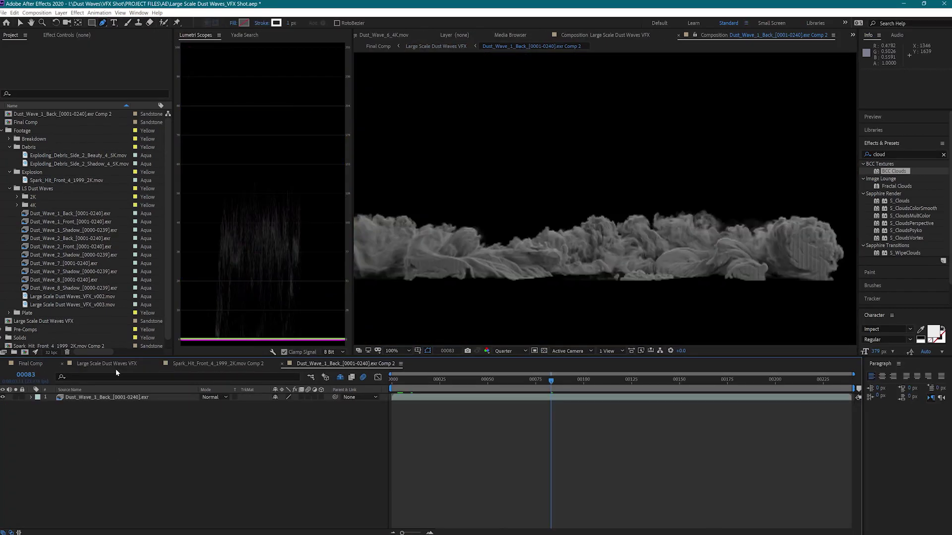
# Step: Return to the Large Scale Dust Waves VFX composition and pre-compose the Dust_Wave_8 layer
pyautogui.click(115, 365)
pyautogui.click(157, 364)
pyautogui.rightClick(91, 412)
pyautogui.click(102, 382)
pyautogui.click(542, 361)
# Step: Pre-compose the Dust_Wave_1_Front layer of the main composition, leaving all attributes in that composition
pyautogui.click(106, 363)
pyautogui.rightClick(119, 405)
pyautogui.click(144, 385)
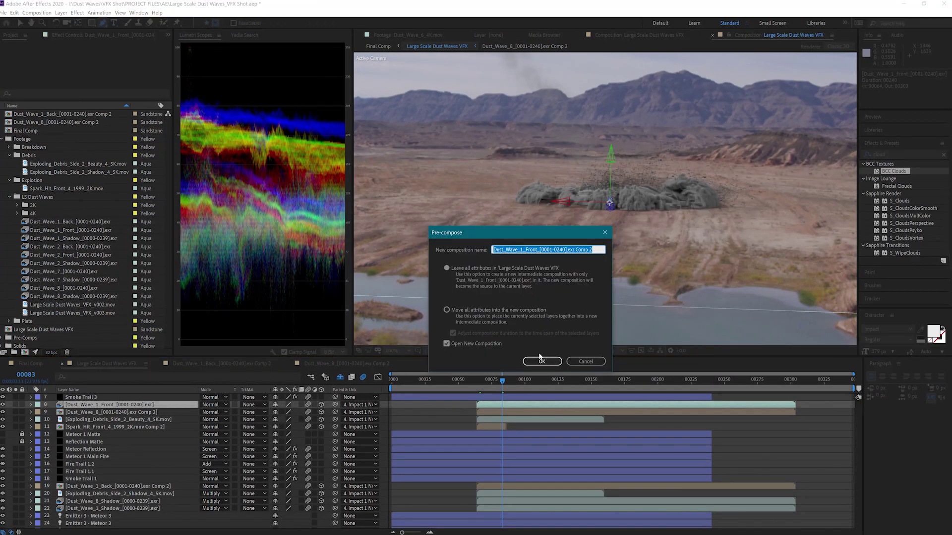
pyautogui.click(542, 361)
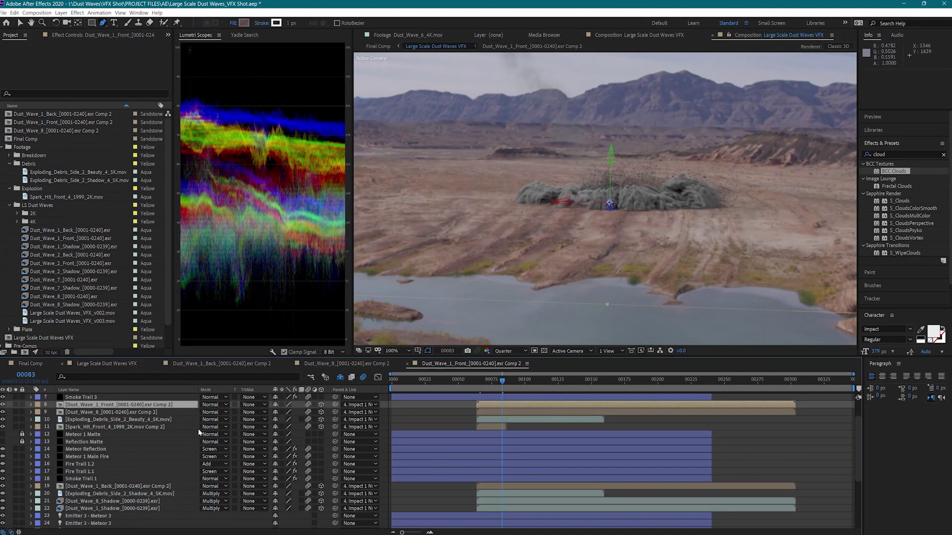
# Step: Apply the EXtractoR effect to the Dust_Wave_1_Front layer inside its own composition and enable UnMult
pyautogui.click(432, 363)
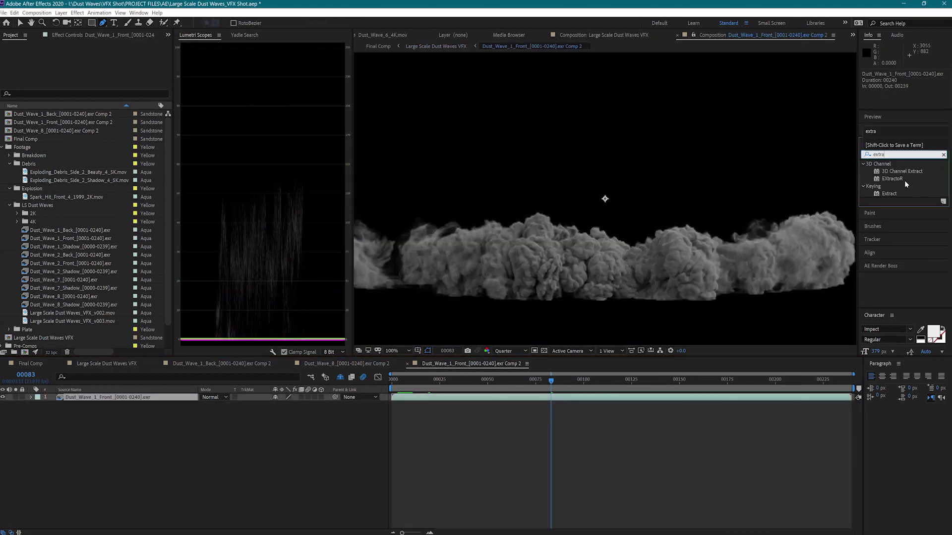
pyautogui.moveTo(903, 180); pyautogui.dragTo(143, 399)
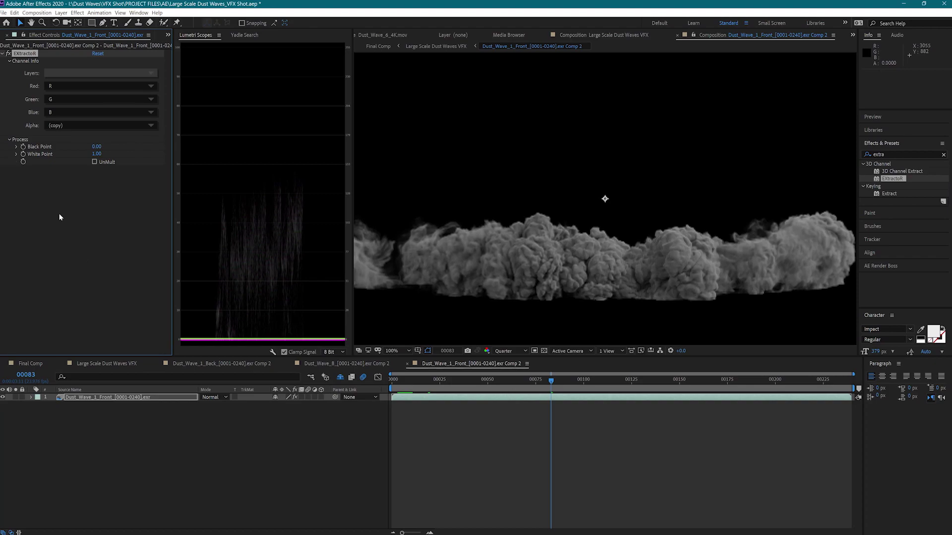
pyautogui.click(94, 162)
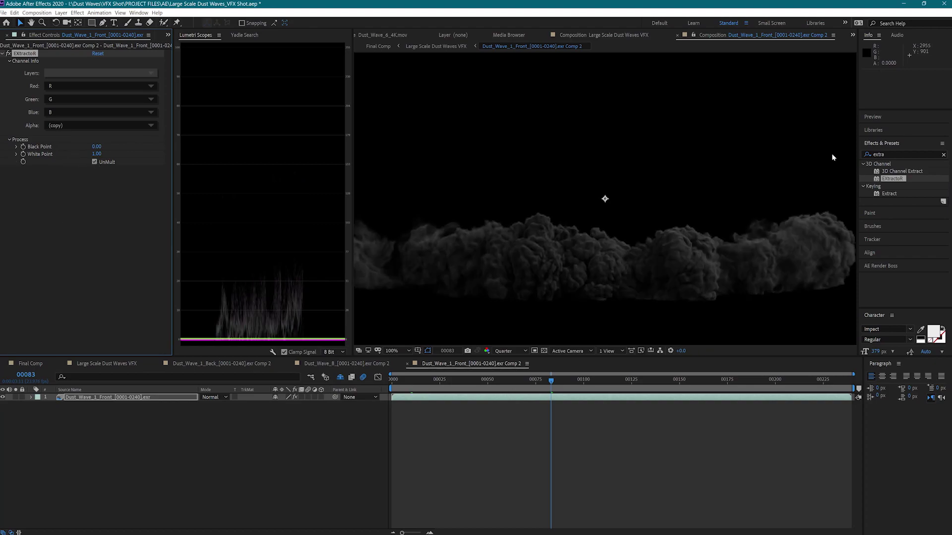
# Step: Add the Shift Channels effect to the Dust_Wave_1_Front layer and set Take Alpha From to Full On
pyautogui.click(895, 153)
pyautogui.write('shift cha')
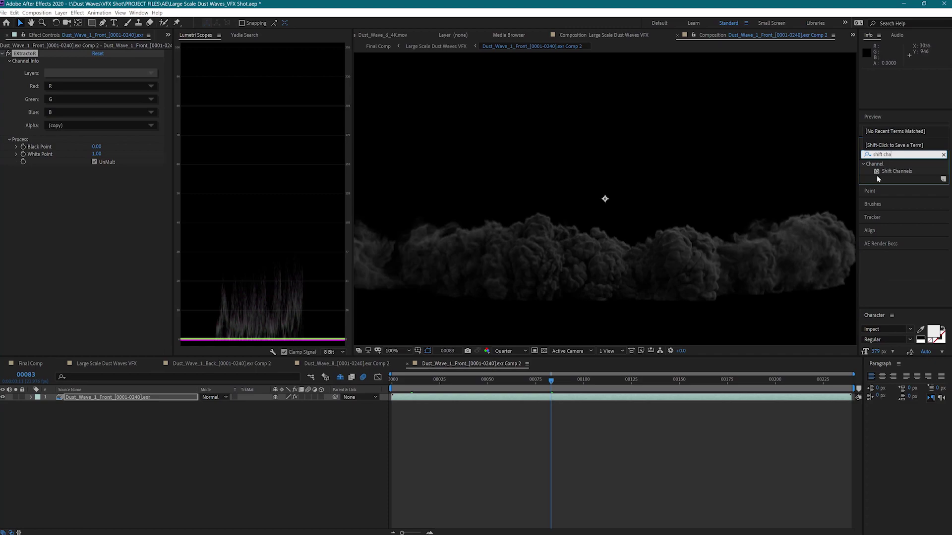
pyautogui.moveTo(882, 172); pyautogui.dragTo(116, 193)
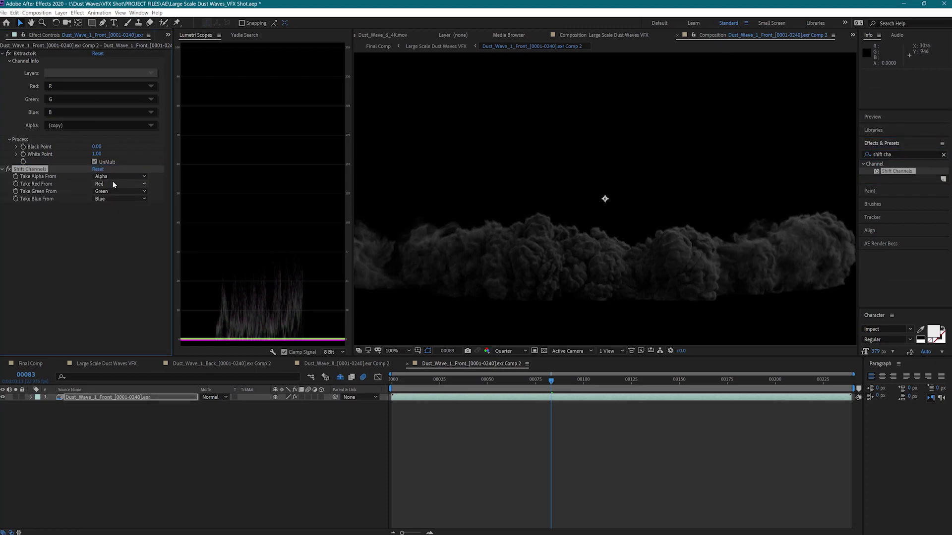
pyautogui.click(112, 177)
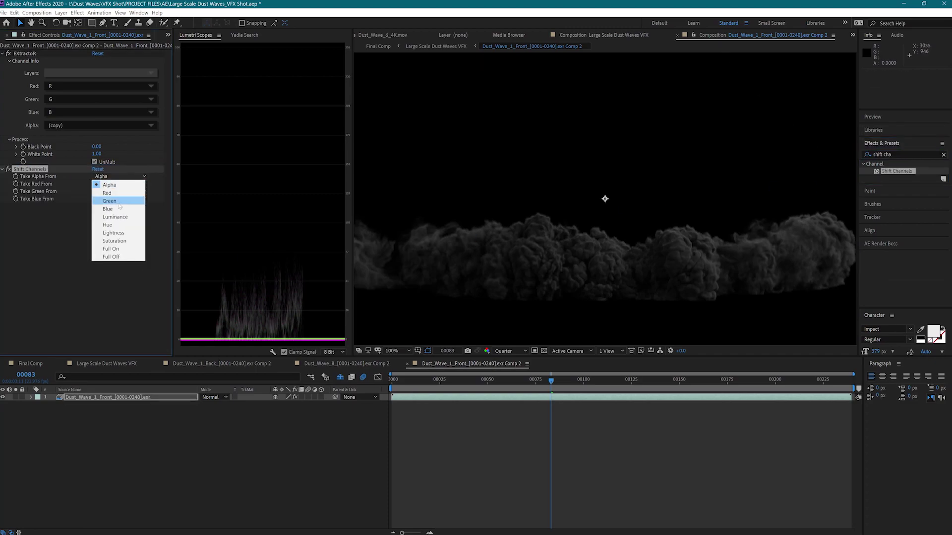
pyautogui.click(126, 249)
# Step: Fit the composition in the viewer and duplicate the Dust_Wave_1_Front layer three times
pyautogui.click(108, 397)
pyautogui.hotkey('shift', '/')
pyautogui.hotkey('ctrl', 'd')
pyautogui.hotkey('ctrl', 'd')
pyautogui.hotkey('ctrl', 'd')
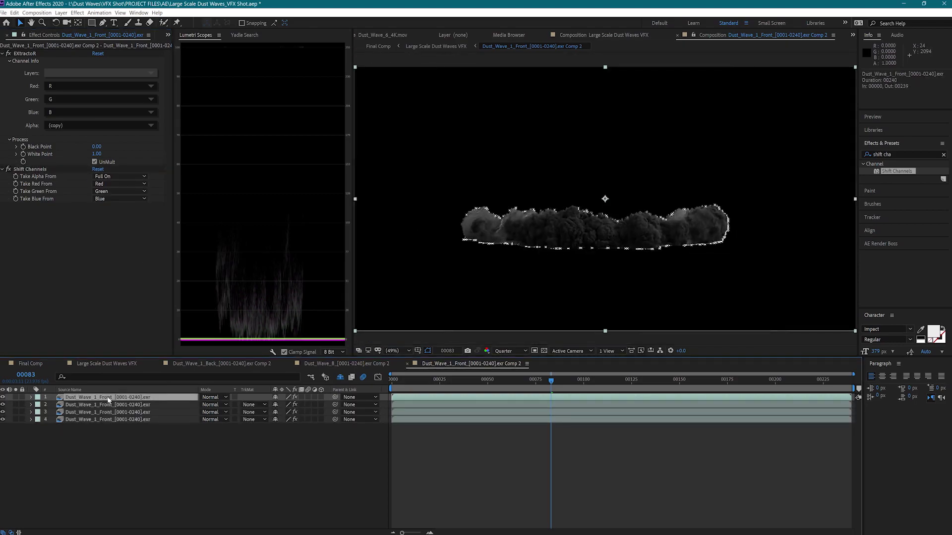
# Step: Remove EXtractoR and Shift Channels from the topmost Dust_Wave_1_Front copy and set its blending mode to Stencil Alpha
pyautogui.click(25, 53)
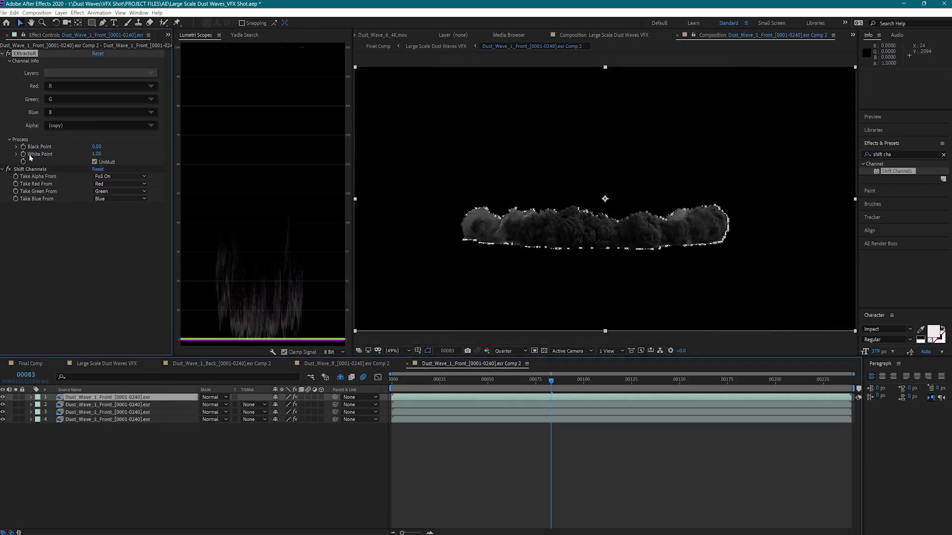
pyautogui.keyDown('ctrl'); pyautogui.click(30, 169); pyautogui.keyUp('ctrl')
pyautogui.press('Delete')
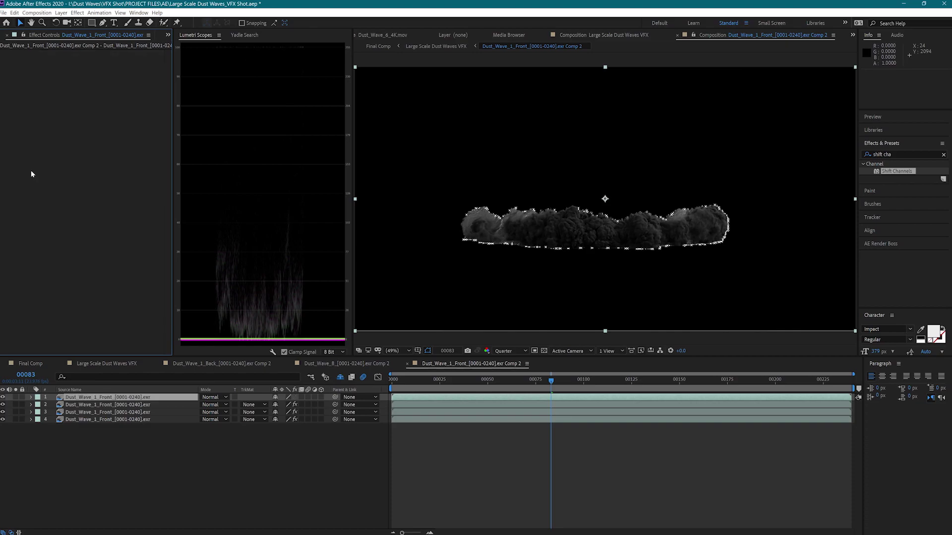
pyautogui.click(212, 397)
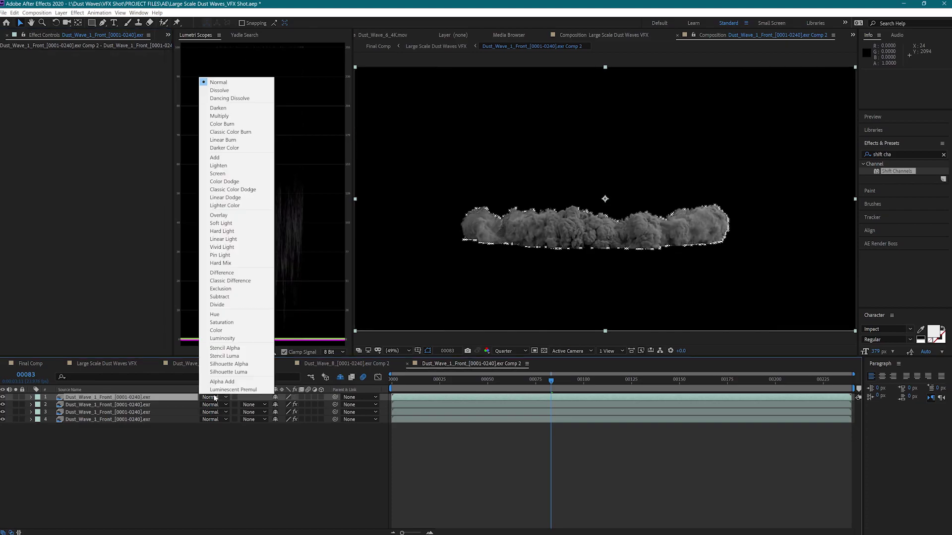
pyautogui.click(212, 348)
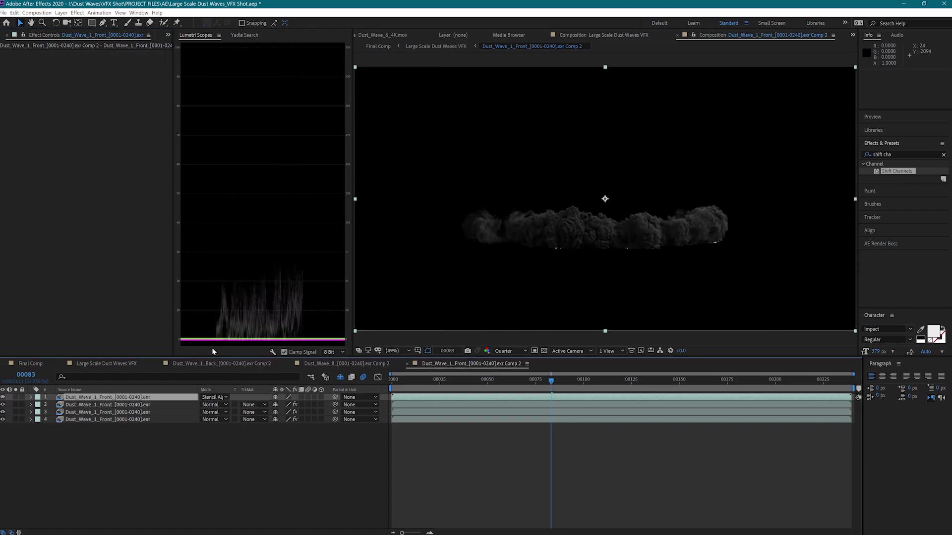
# Step: Set the blending mode of the three lower Dust_Wave_1_Front layers to Add
pyautogui.click(188, 404)
pyautogui.keyDown('shift'); pyautogui.click(180, 420); pyautogui.keyUp('shift')
pyautogui.click(217, 405)
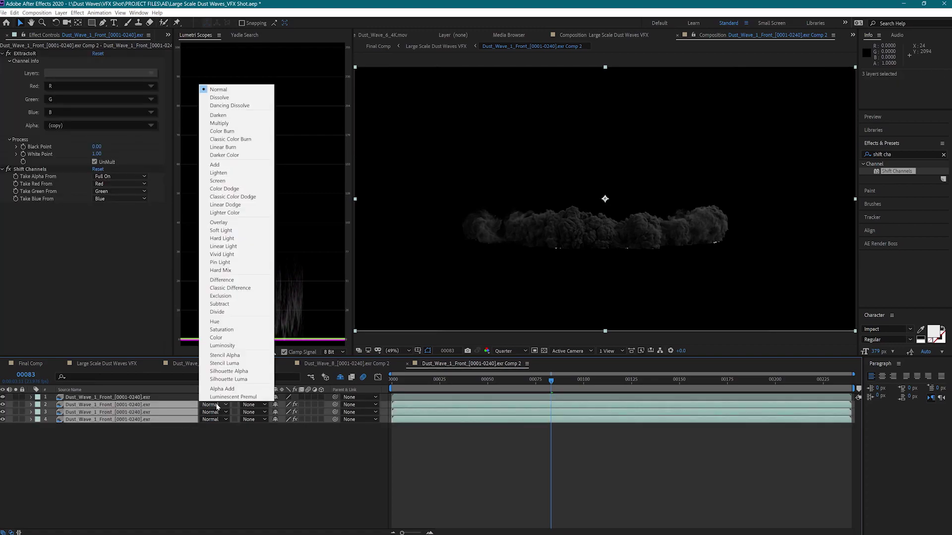
pyautogui.click(231, 165)
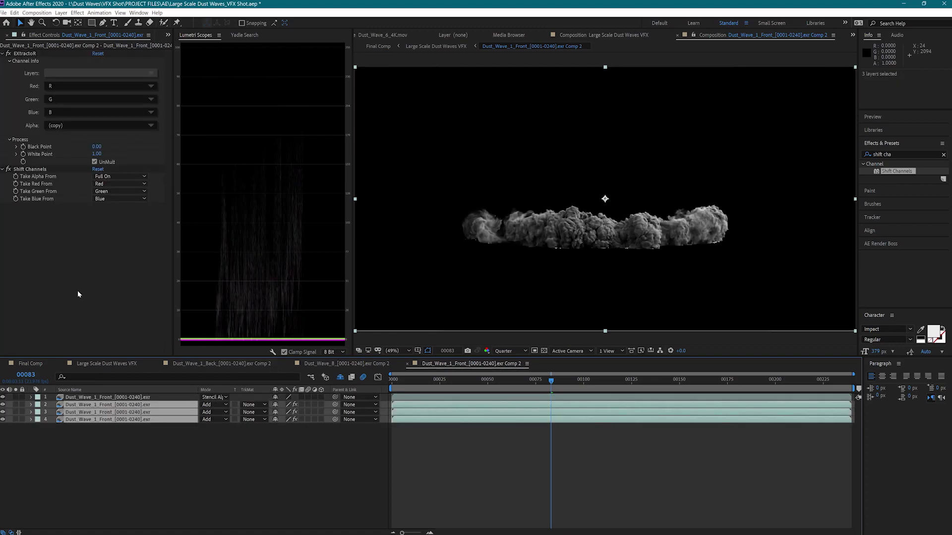
# Step: Set EXtractoR on the three lower Dust_Wave_1_Front layers to main_light, fill_light and rim_light, from the bottommost layer upward
pyautogui.click(108, 420)
pyautogui.click(101, 73)
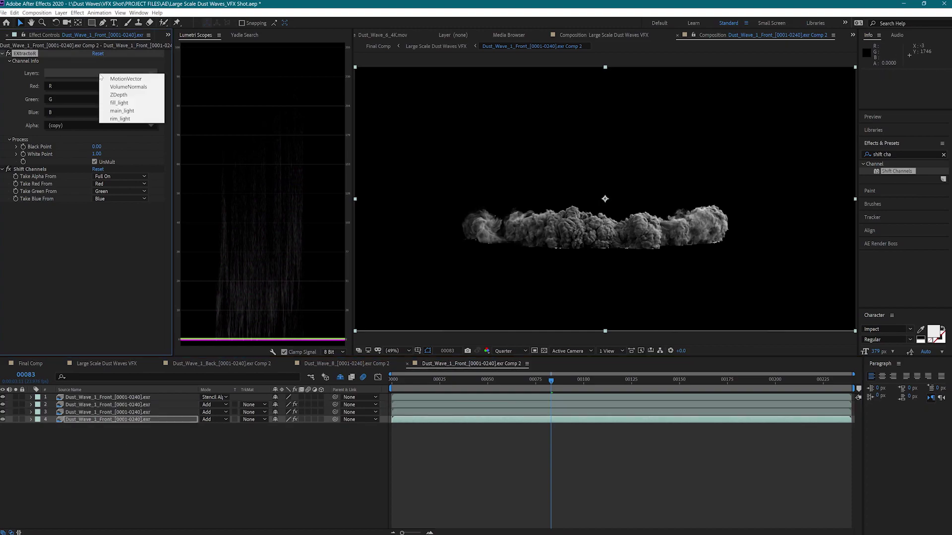
pyautogui.click(105, 111)
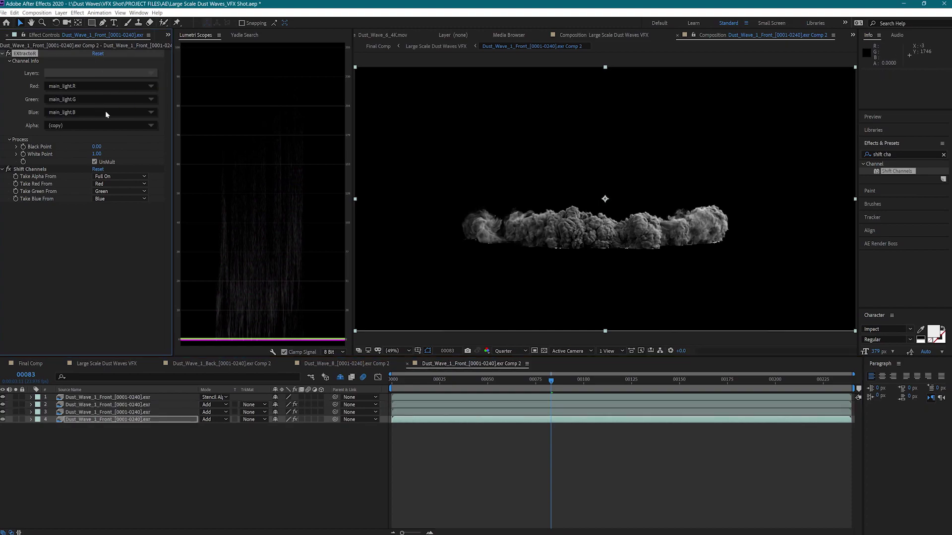
pyautogui.click(123, 412)
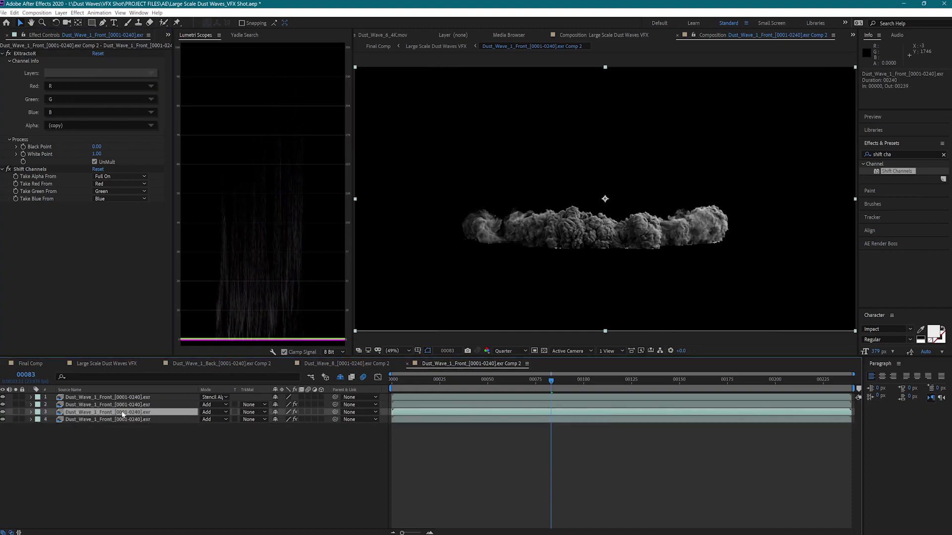
pyautogui.click(98, 78)
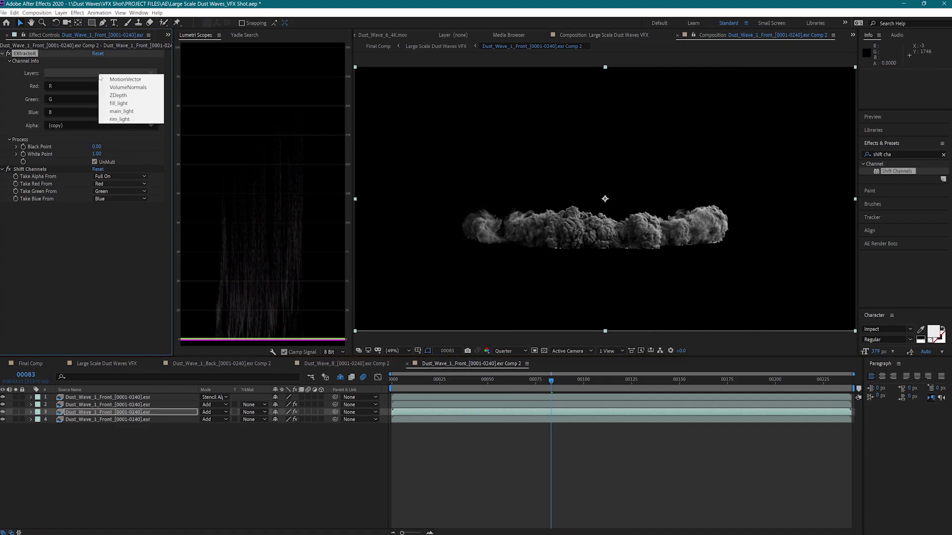
pyautogui.click(110, 110)
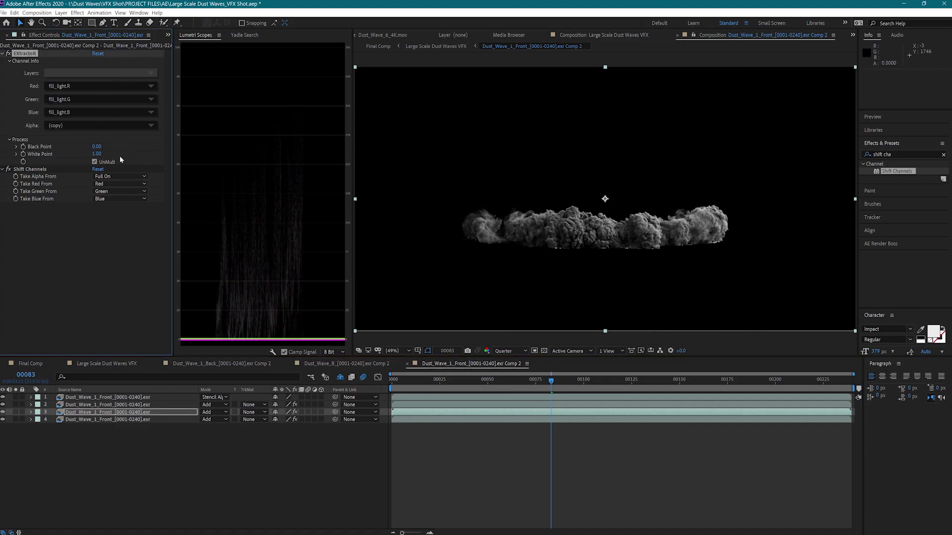
pyautogui.click(111, 405)
pyautogui.click(104, 79)
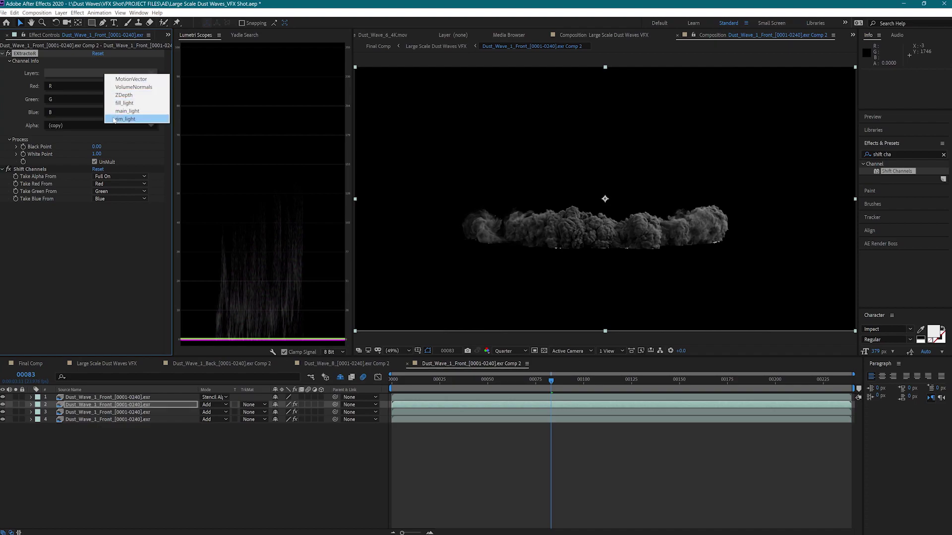
pyautogui.click(115, 119)
# Step: Rename the four Dust_Wave_1_Front layers Main, Fill, Rim and Matte from the bottommost to the topmost
pyautogui.click(98, 421)
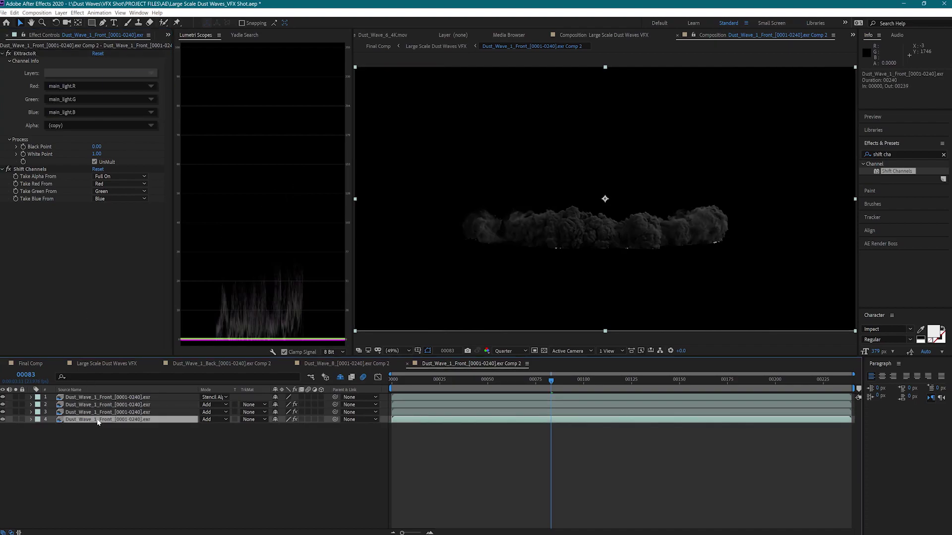
pyautogui.click(99, 412)
pyautogui.press('Return')
pyautogui.write('Fill')
pyautogui.press('Return')
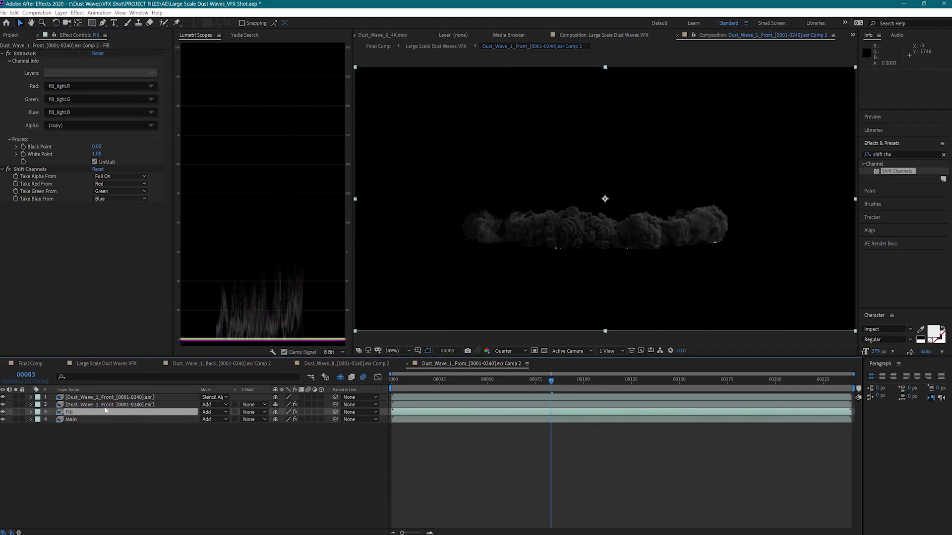
pyautogui.click(106, 406)
pyautogui.press('Return')
pyautogui.write('Rim')
pyautogui.press('Return')
pyautogui.click(107, 398)
pyautogui.press('Return')
pyautogui.write('Matte')
pyautogui.press('Return')
# Step: Create an adjustment layer above the Matte layer and name it linear > sRGB
pyautogui.hotkey('ctrl', 'alt', 'y')
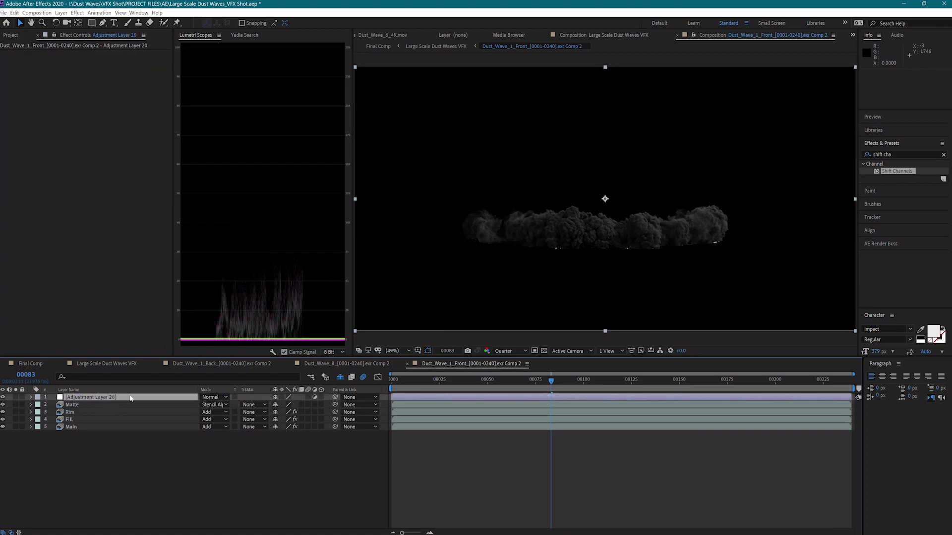
pyautogui.press('Return')
pyautogui.write('linear >')
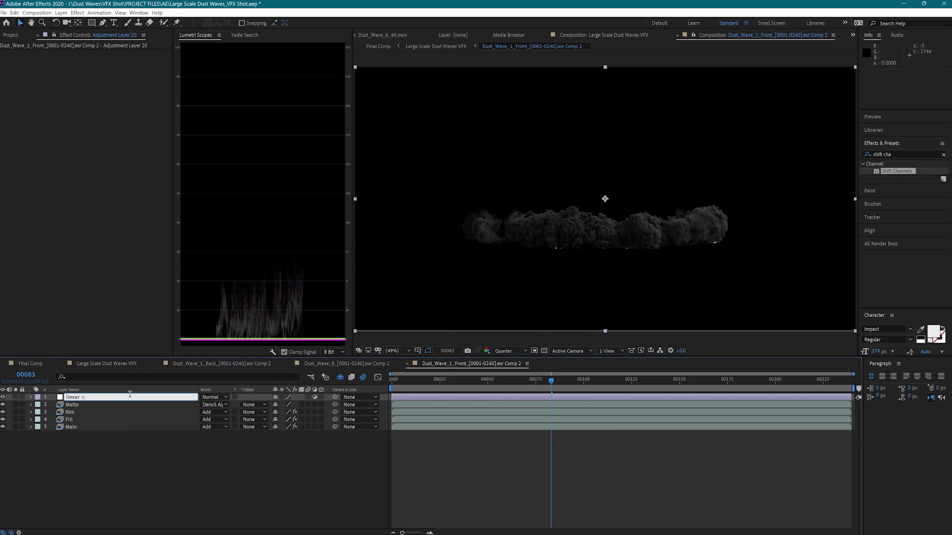
pyautogui.write('B')
pyautogui.press('Return')
# Step: Add the Color Profile Converter effect to the linear > sRGB layer and enable Linearize Input Profile
pyautogui.click(875, 155)
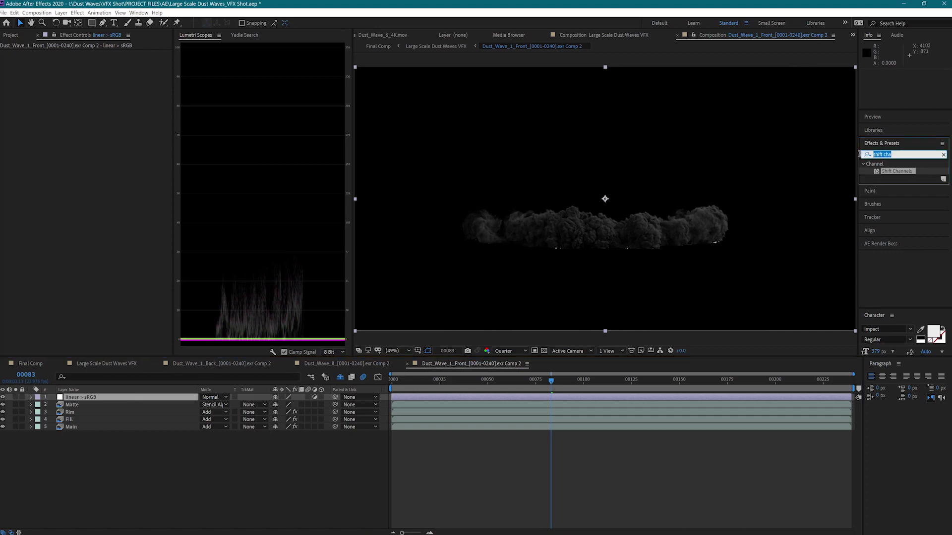
pyautogui.write('color pr')
pyautogui.moveTo(906, 171); pyautogui.dragTo(111, 180)
pyautogui.click(94, 69)
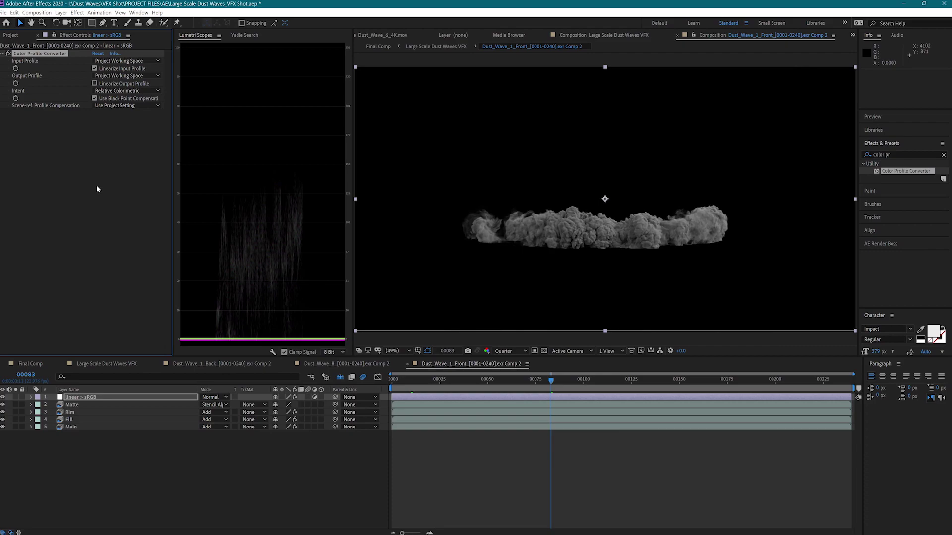
# Step: Check each light's contribution by dropping the Rim, Fill and Main layers' opacity to 0% one at a time and restoring 100%
pyautogui.click(149, 412)
pyautogui.press('t')
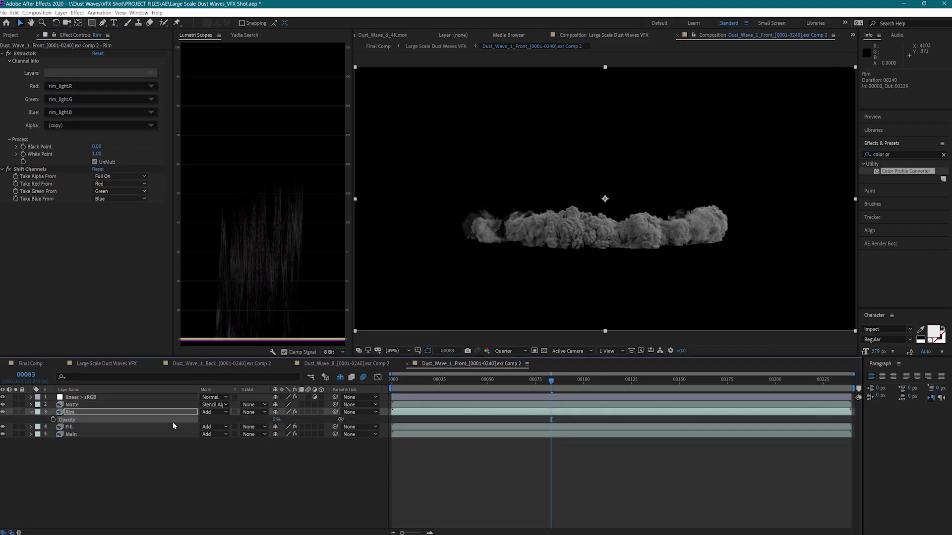
pyautogui.moveTo(275, 420); pyautogui.dragTo(327, 420)
pyautogui.click(168, 427)
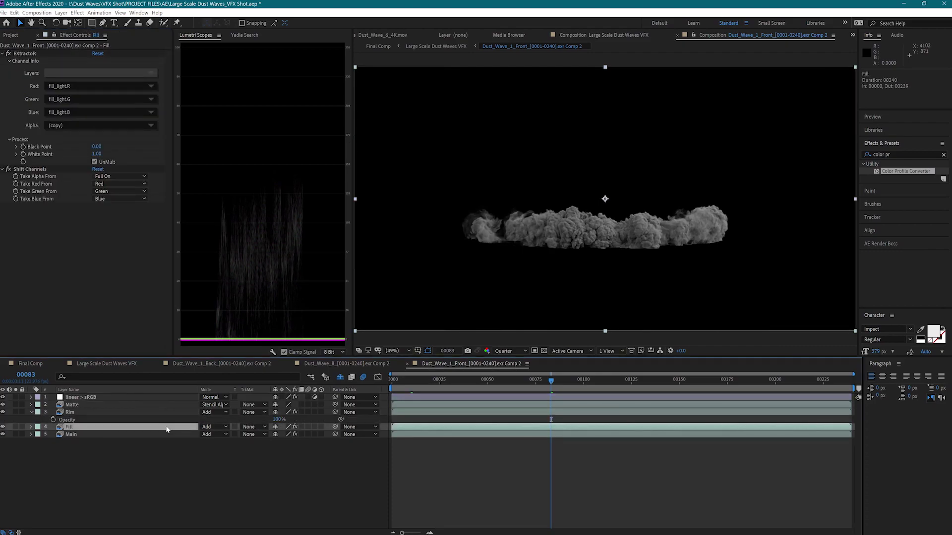
pyautogui.press('t')
pyautogui.moveTo(275, 435); pyautogui.dragTo(252, 436)
pyautogui.click(275, 434)
pyautogui.write('100')
pyautogui.press('Return')
pyautogui.click(193, 441)
pyautogui.press('t')
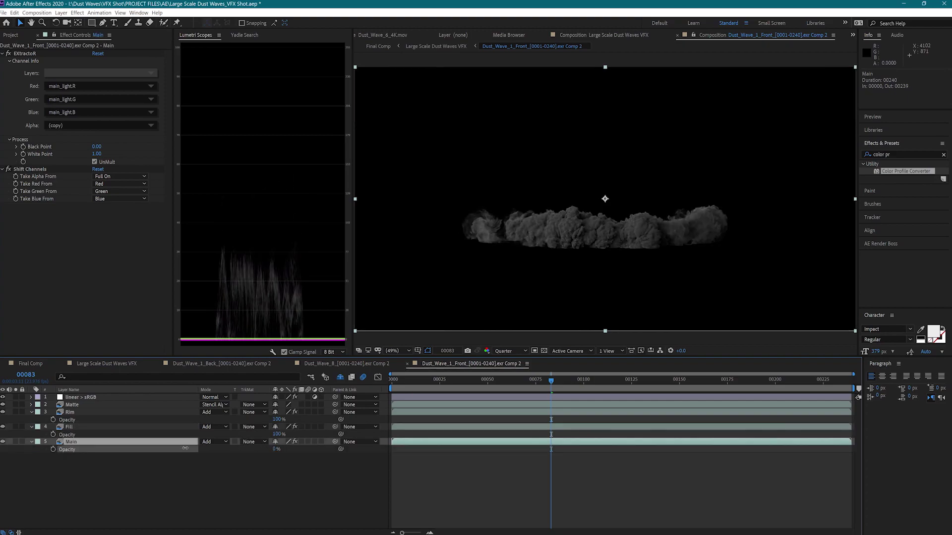
pyautogui.moveTo(194, 445); pyautogui.dragTo(271, 422)
pyautogui.press('Return')
# Step: Set the Rim layer's opacity to 80% and apply a Curves effect to the Fill layer
pyautogui.click(70, 412)
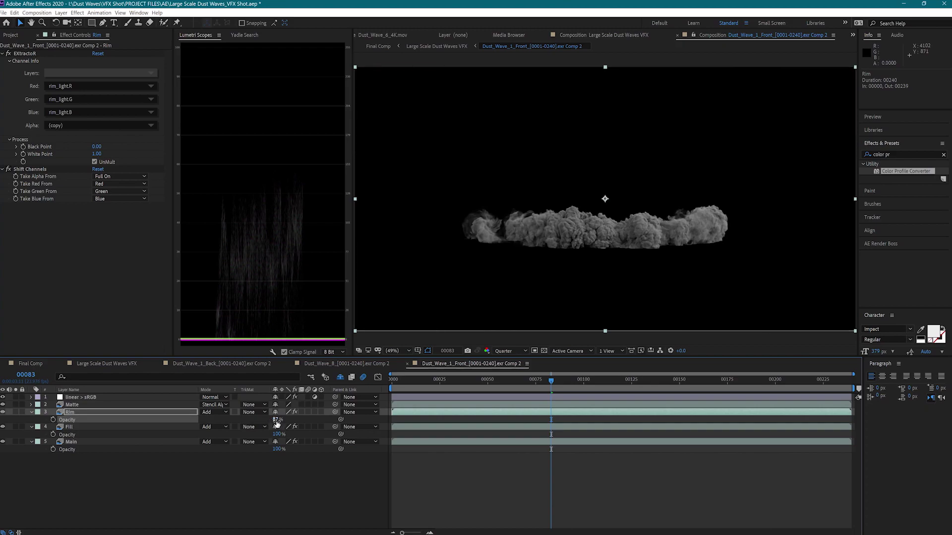
pyautogui.click(276, 419)
pyautogui.write('80')
pyautogui.moveTo(896, 193); pyautogui.dragTo(98, 224)
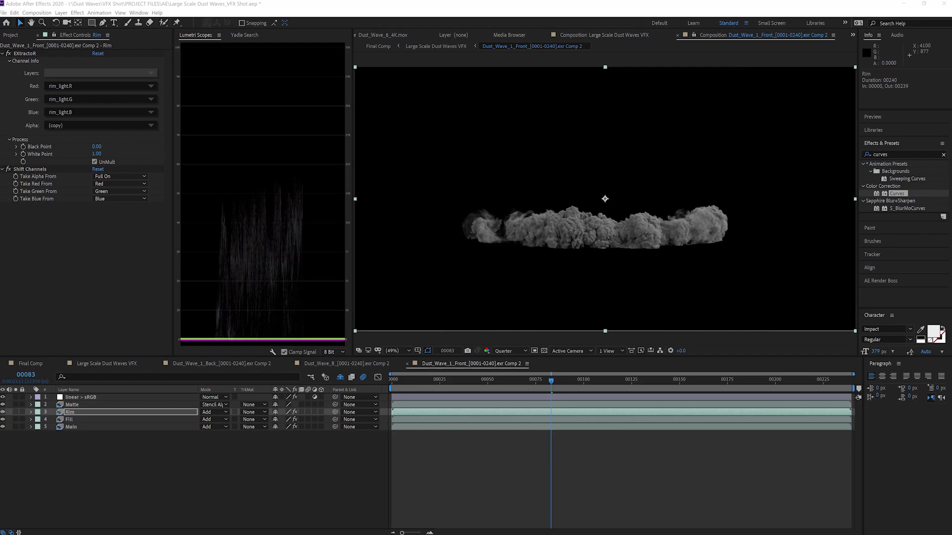
# Step: In the Dust_Wave_1_Back composition, apply EXtractoR with UnMult and Shift Channels with Take Alpha From Full On, and duplicate the layer three times
pyautogui.click(264, 365)
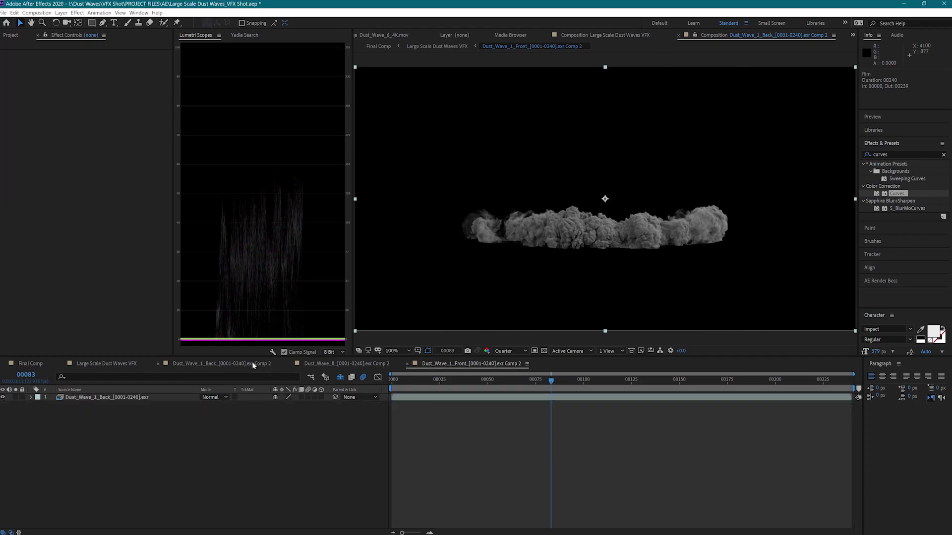
pyautogui.click(102, 398)
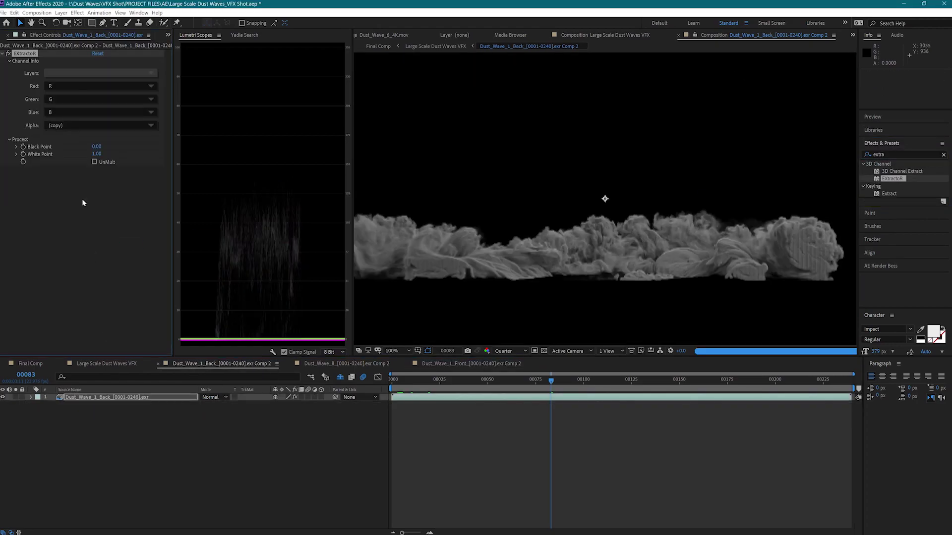
pyautogui.click(95, 162)
pyautogui.click(890, 154)
pyautogui.write('shift')
pyautogui.doubleClick(875, 172)
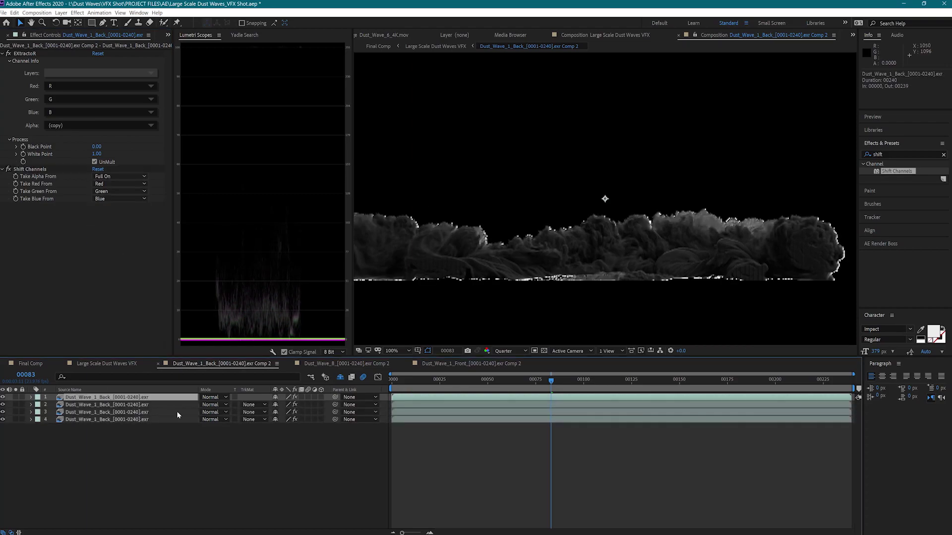
# Step: Set the topmost Dust_Wave_1_Back copy to Stencil Alpha without its two effects, and the three lower copies to Add
pyautogui.click(213, 397)
pyautogui.click(218, 354)
pyautogui.click(29, 169)
pyautogui.keyDown('shift'); pyautogui.click(23, 53); pyautogui.keyUp('shift')
pyautogui.press('Delete')
# Step: Extract main_light, fill_light and rim_light on the three lower Dust_Wave_1_Back layers from the bottom up, and reduce the rim_light layer's opacity
pyautogui.click(174, 419)
pyautogui.click(89, 74)
pyautogui.click(102, 112)
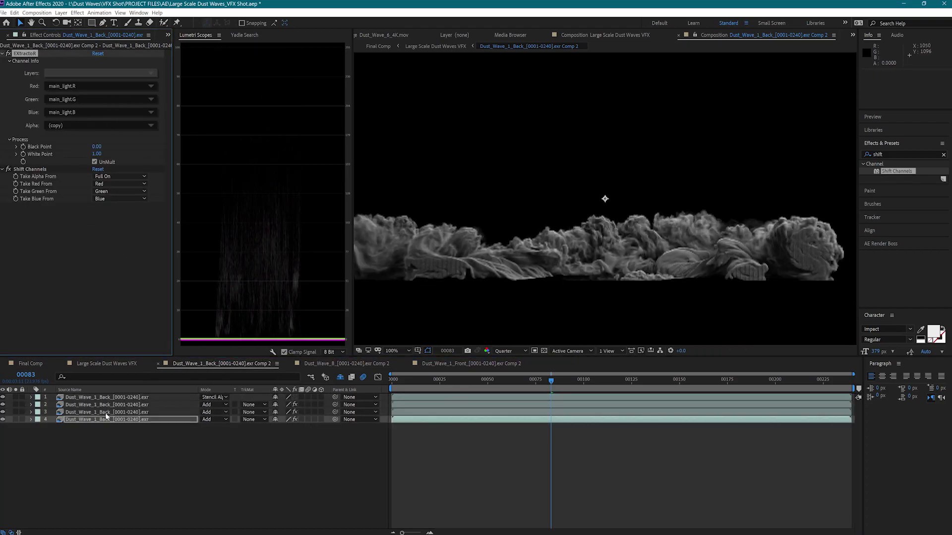
pyautogui.click(104, 412)
pyautogui.click(84, 72)
pyautogui.click(97, 101)
pyautogui.click(98, 405)
pyautogui.click(87, 76)
pyautogui.click(105, 121)
pyautogui.press('t')
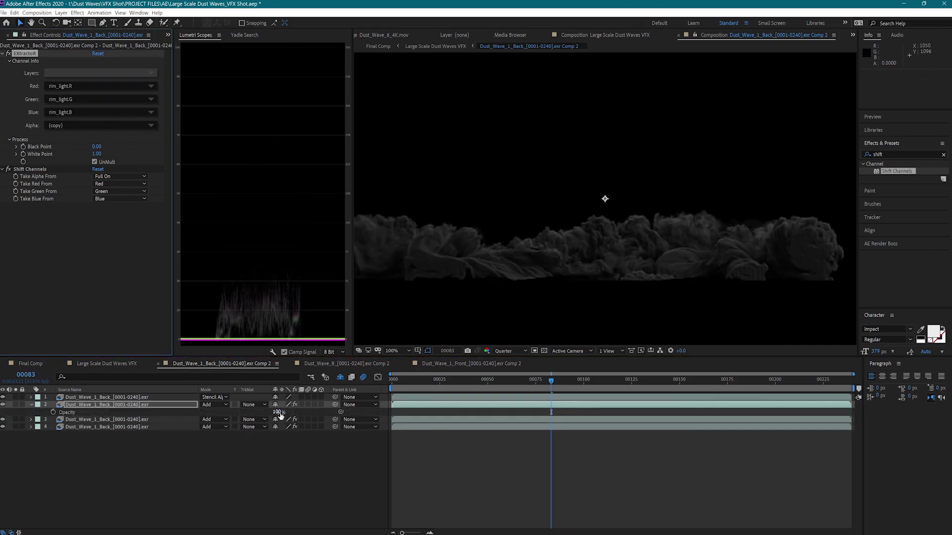
pyautogui.click(127, 412)
# Step: Rename the four Dust_Wave_1_Back layers Main, Fill, Rim and Matte from the bottommost to the topmost
pyautogui.click(128, 420)
pyautogui.click(130, 427)
pyautogui.press('Return')
pyautogui.write('Main')
pyautogui.press('Return')
pyautogui.hotkey('ctrl', 'Up')
pyautogui.press('Return')
pyautogui.write('Fill')
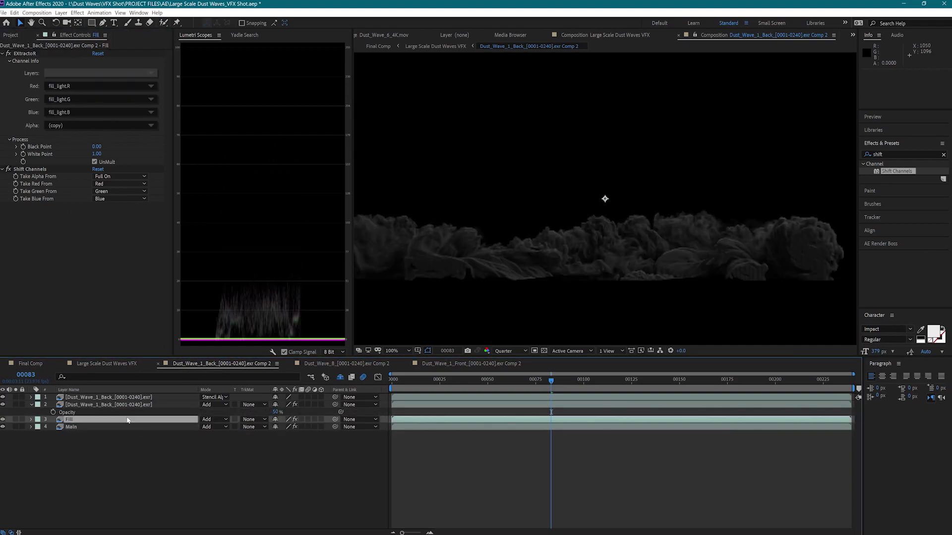
pyautogui.press('Return')
pyautogui.hotkey('ctrl', 'Up')
pyautogui.press('Return')
pyautogui.write('Rim')
pyautogui.press('Return')
pyautogui.hotkey('ctrl', 'Up')
pyautogui.press('Return')
pyautogui.write('Matte')
pyautogui.press('Return')
# Step: Add a Curves effect to the Fill layer of the Dust_Wave_1_Back composition and slightly raise the curve's midpoint
pyautogui.click(84, 419)
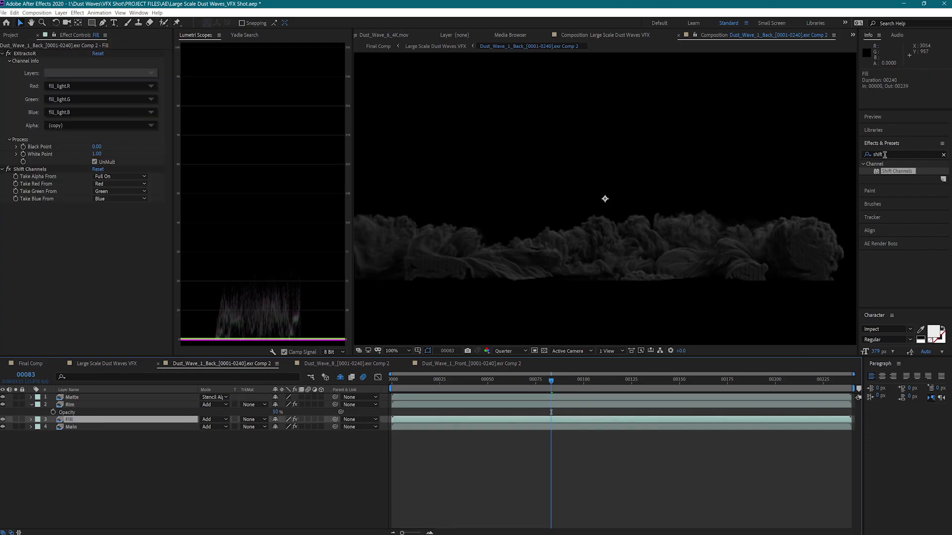
pyautogui.click(886, 154)
pyautogui.write('curv')
pyautogui.doubleClick(896, 193)
pyautogui.moveTo(71, 273); pyautogui.dragTo(68, 271)
# Step: Paste the linear > sRGB adjustment layer at the top of the Dust_Wave_1_Back and Dust_Wave_8 compositions
pyautogui.hotkey('ctrl', 'v')
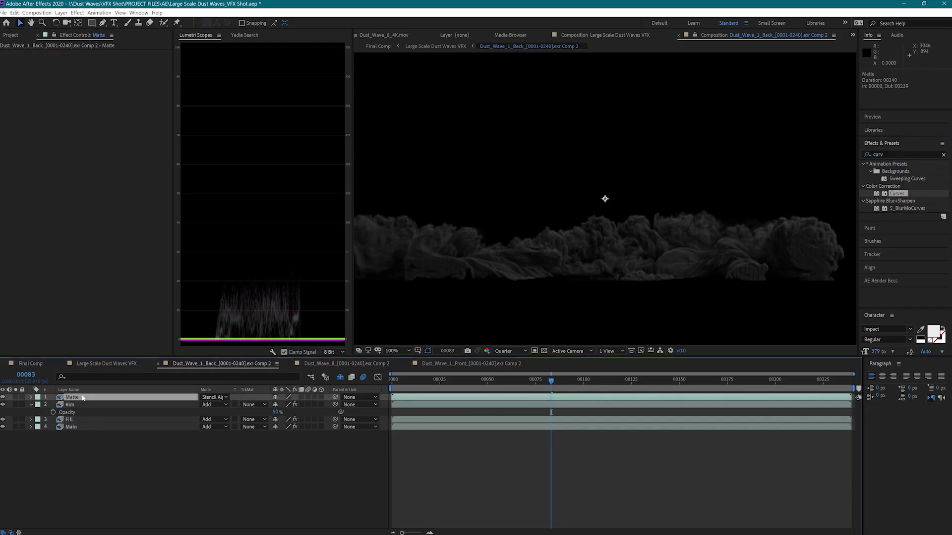
pyautogui.click(346, 363)
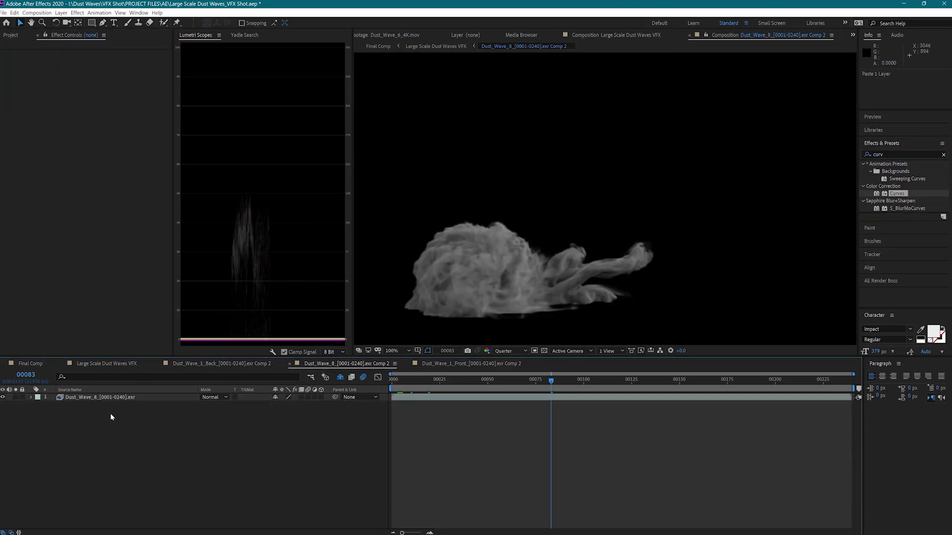
pyautogui.hotkey('ctrl', 'v')
# Step: Apply EXtractoR with UnMult and Shift Channels with Take Alpha From Full On to the Dust_Wave_8 layer, and duplicate it three times
pyautogui.click(100, 405)
pyautogui.moveTo(888, 154); pyautogui.dragTo(862, 149)
pyautogui.write('extra')
pyautogui.write('shift')
pyautogui.doubleClick(896, 171)
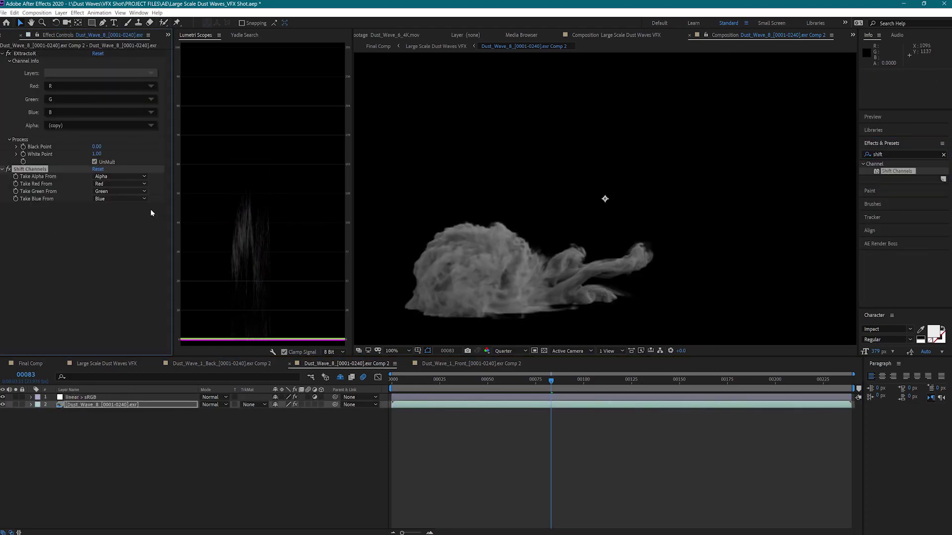
pyautogui.click(119, 176)
pyautogui.click(109, 247)
pyautogui.hotkey('ctrl', 'd')
pyautogui.hotkey('ctrl', 'd')
pyautogui.hotkey('ctrl', 'd')
# Step: Remove the effects from the topmost Dust_Wave_8 copy, set it to Stencil Alpha, and set the three lower copies to Add
pyautogui.press('Delete')
pyautogui.click(214, 405)
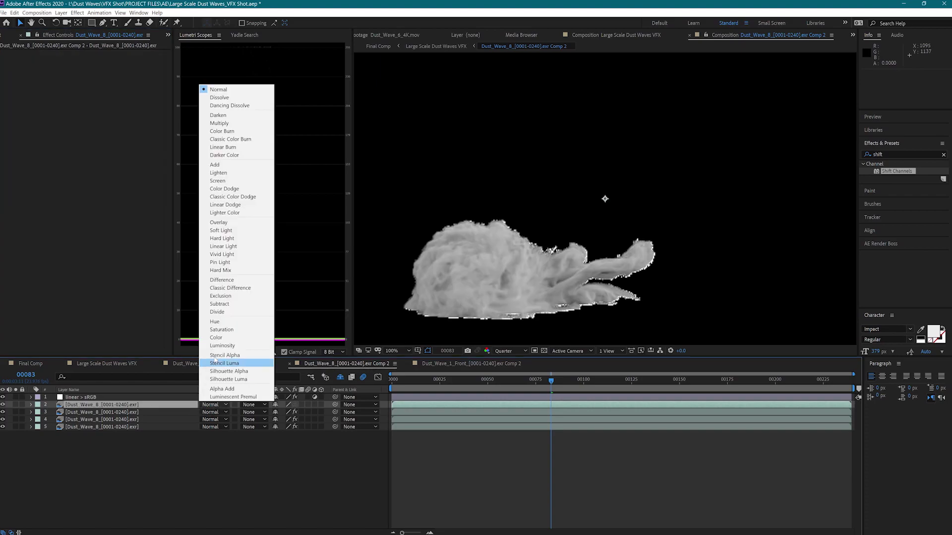
pyautogui.click(215, 363)
pyautogui.moveTo(119, 440); pyautogui.dragTo(99, 412)
pyautogui.click(213, 412)
pyautogui.click(213, 173)
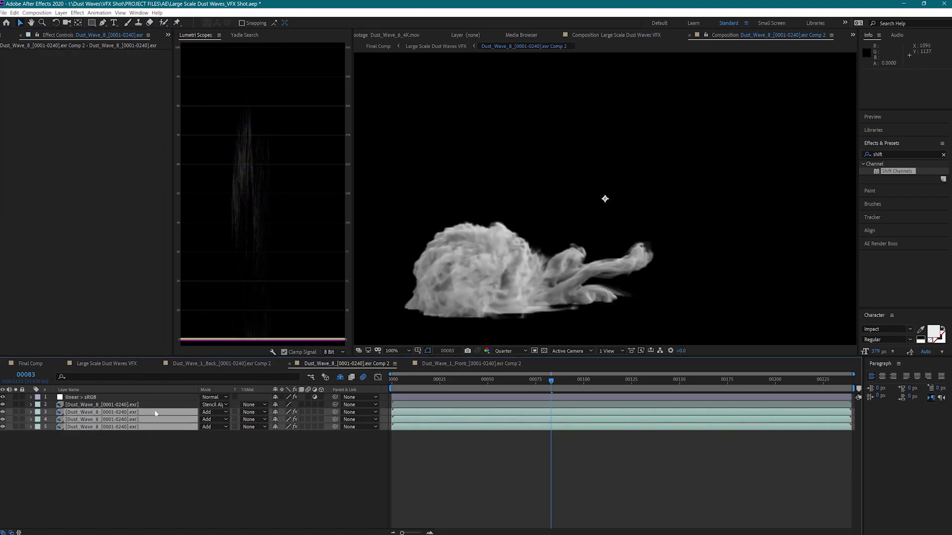
# Step: Extract main_light, fill_light and rim_light on the three lower Dust_Wave_8 layers from the bottom up, and reduce the rim_light layer's opacity
pyautogui.click(113, 445)
pyautogui.click(108, 426)
pyautogui.click(72, 76)
pyautogui.click(99, 121)
pyautogui.click(110, 419)
pyautogui.click(83, 74)
pyautogui.click(106, 110)
pyautogui.click(102, 412)
pyautogui.click(87, 76)
pyautogui.click(104, 120)
pyautogui.click(149, 412)
pyautogui.press('t')
# Step: Rename the Dust_Wave_8 layers Rim, Fill and Main from the rim_light layer down, and the stencil layer above them Matte
pyautogui.press('Return')
pyautogui.write('Rim')
pyautogui.press('Return')
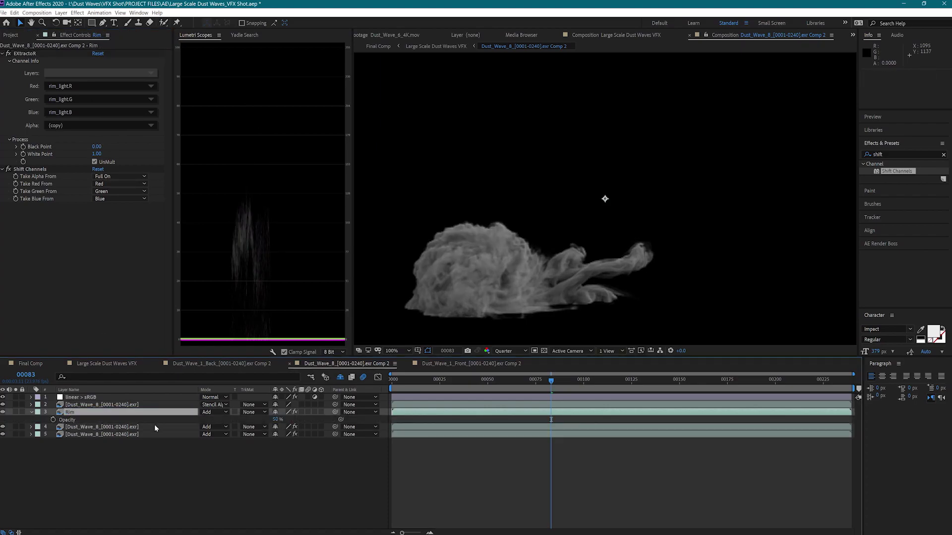
pyautogui.click(154, 427)
pyautogui.press('Return')
pyautogui.write('Fill')
pyautogui.click(157, 435)
pyautogui.press('Return')
pyautogui.write('Main')
pyautogui.click(110, 405)
pyautogui.write('Matte')
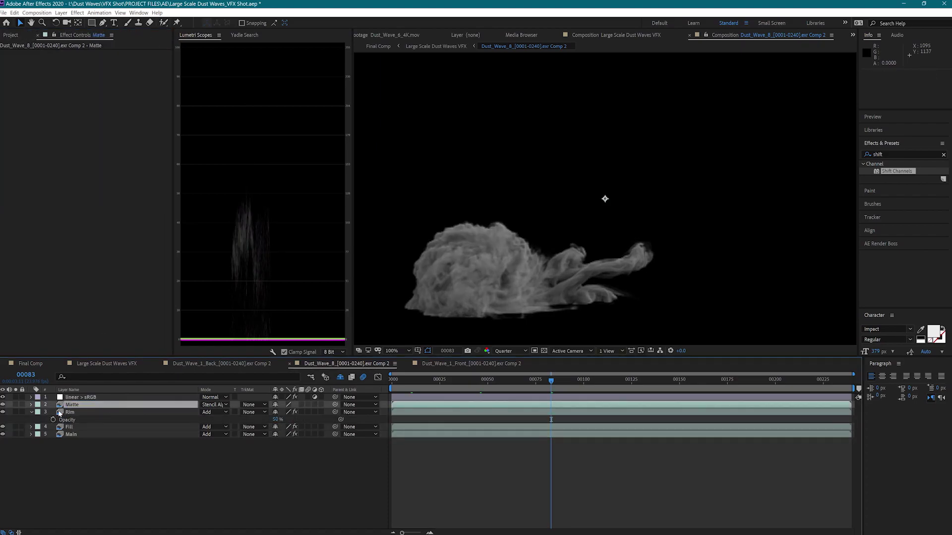
pyautogui.write('u')
# Step: Add a Curves effect to the Fill layer of the Dust_Wave_8 composition and slightly raise the curve's midpoint
pyautogui.click(87, 419)
pyautogui.click(880, 154)
pyautogui.write('curves')
pyautogui.moveTo(896, 194); pyautogui.dragTo(99, 238)
pyautogui.moveTo(71, 271); pyautogui.dragTo(69, 272)
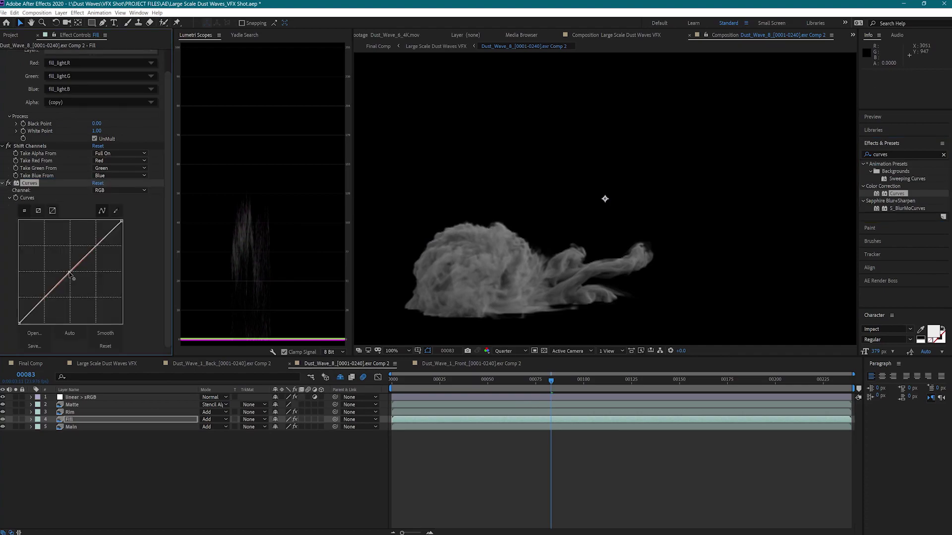
# Step: In the Large Scale Dust Waves VFX composition, add the Hue/Saturation effect to the Dust_Wave_1_Front precomp layer
pyautogui.click(106, 364)
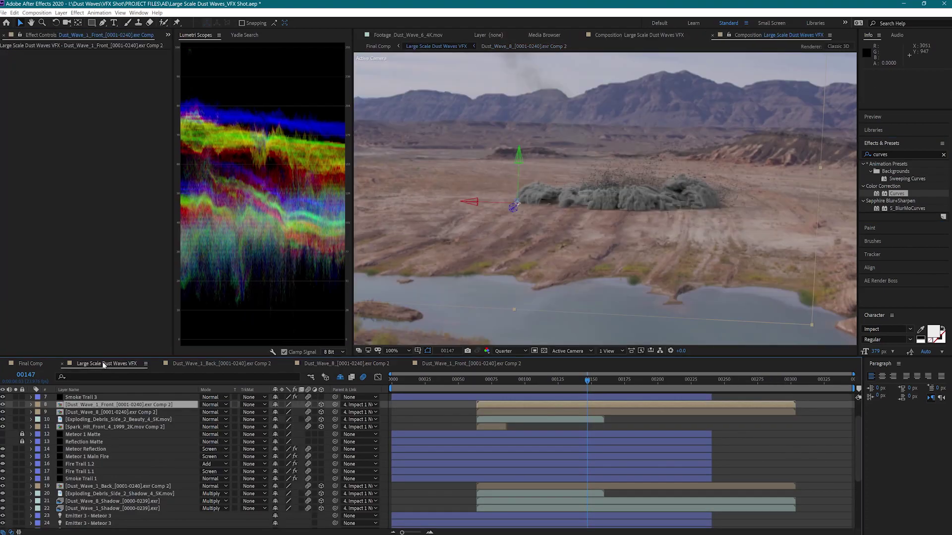
pyautogui.click(395, 351)
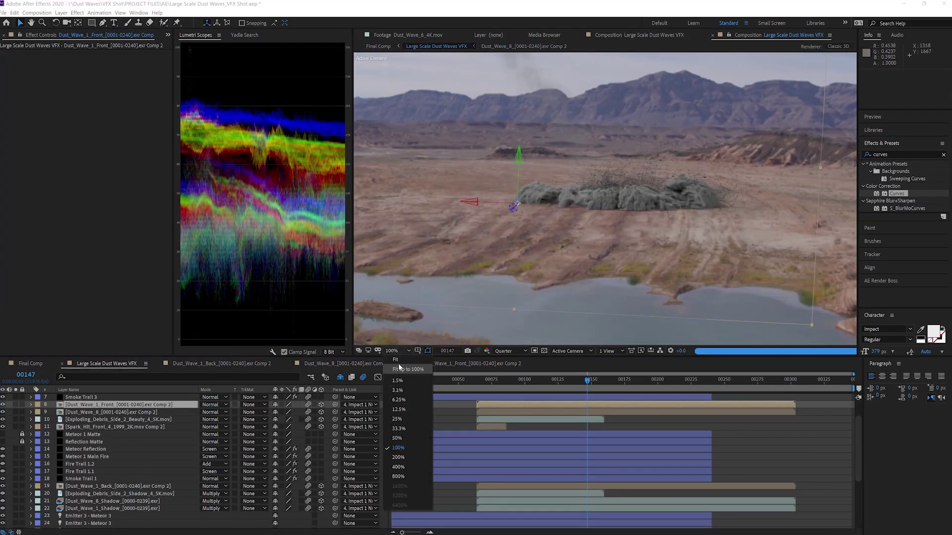
pyautogui.click(399, 368)
pyautogui.doubleClick(888, 154)
pyautogui.write('hue')
pyautogui.moveTo(906, 216); pyautogui.dragTo(139, 177)
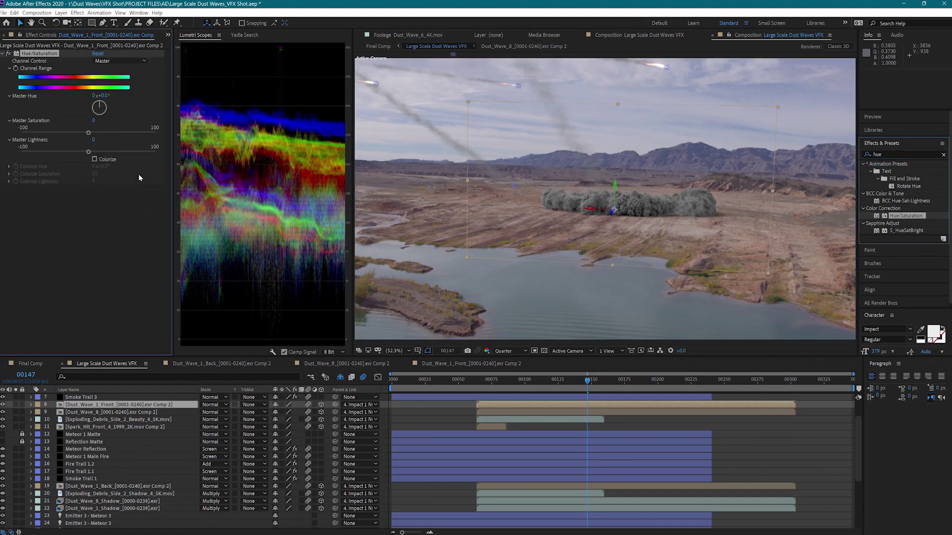
# Step: Colorize the Dust_Wave_1_Front layer through Hue/Saturation with hue 25°, saturation 15 and lightness 5
pyautogui.click(96, 159)
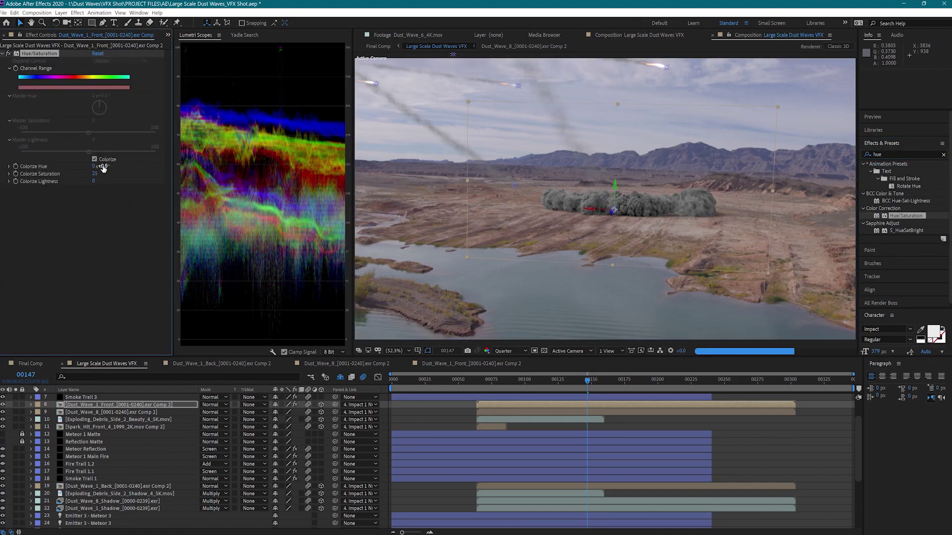
pyautogui.moveTo(107, 166); pyautogui.dragTo(108, 166)
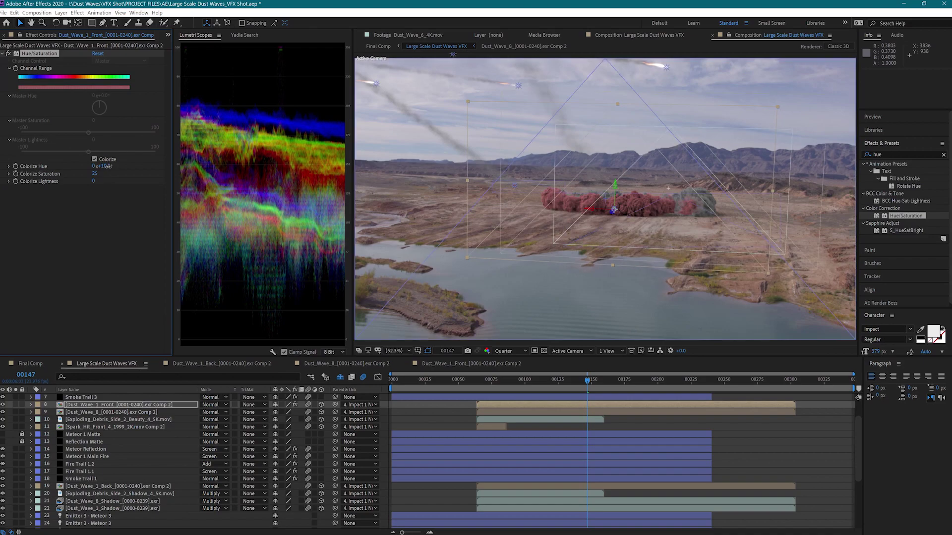
pyautogui.click(104, 167)
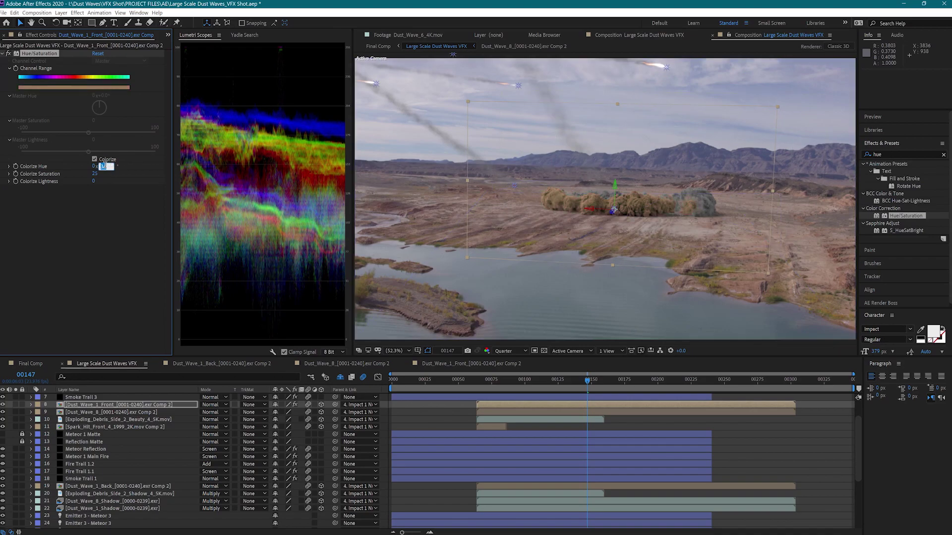
pyautogui.press('Return')
pyautogui.write('-5')
pyautogui.press('Return')
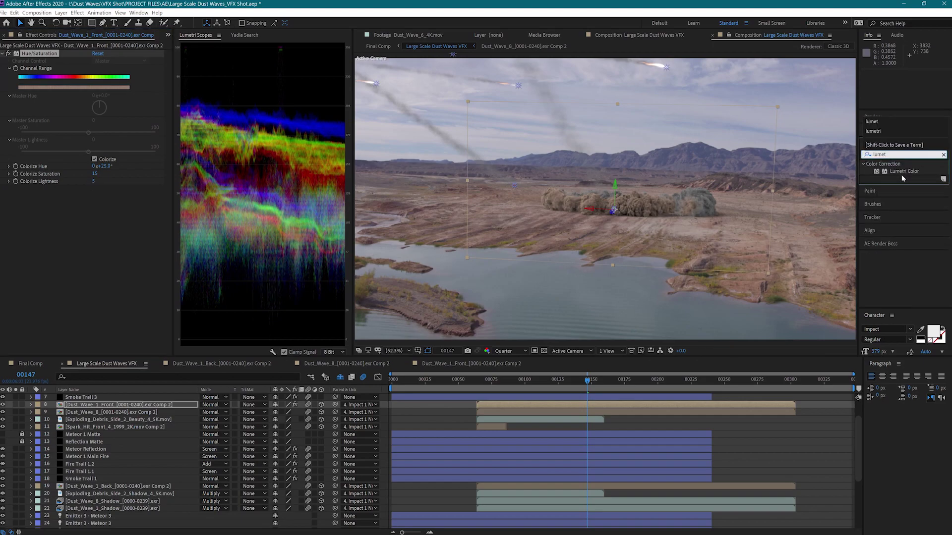
# Step: Add the Lumetri Color effect to the Dust_Wave_1_Front layer and set its Blacks to 2
pyautogui.moveTo(901, 172); pyautogui.dragTo(115, 236)
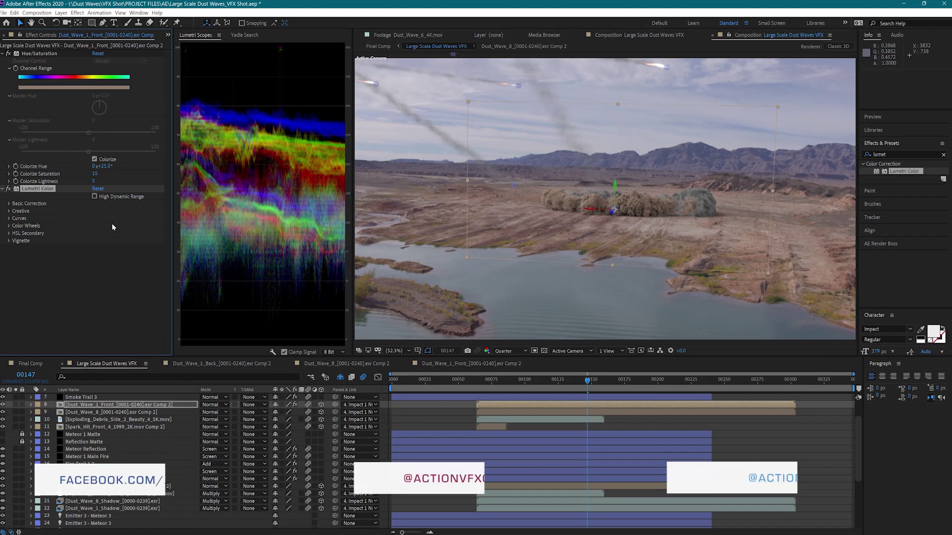
pyautogui.click(9, 203)
pyautogui.click(94, 299)
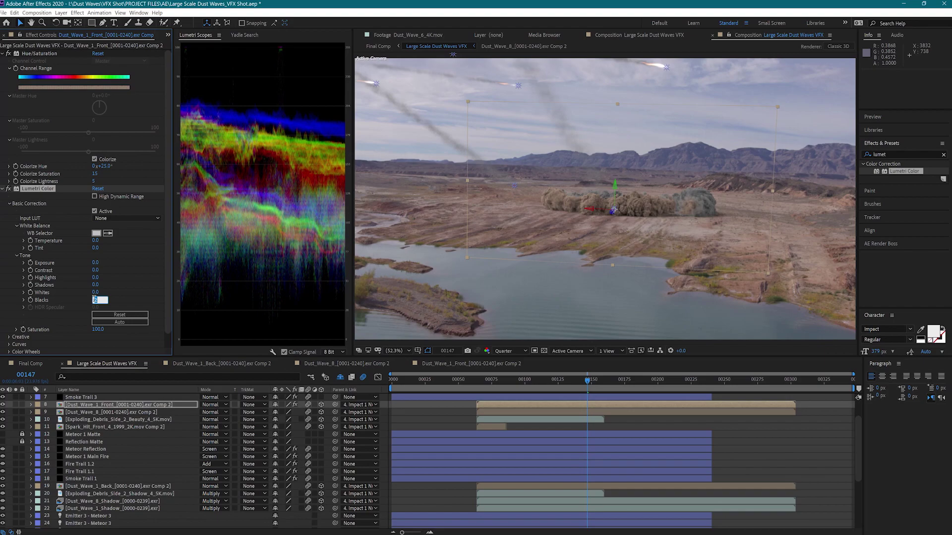
pyautogui.write('2')
pyautogui.press('Return')
# Step: Adjust the Lumetri midtones color wheel slightly on the Dust_Wave_1_Front layer
pyautogui.scroll(-1, 29, 332)
pyautogui.click(9, 338)
pyautogui.scroll(-5, 60, 302)
pyautogui.click(93, 260)
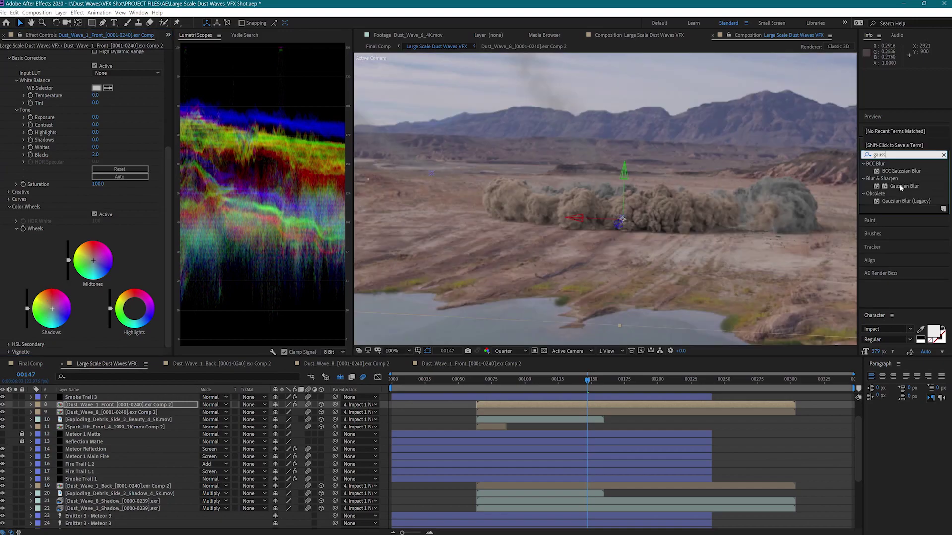
# Step: Add the Gaussian Blur effect to the Dust_Wave_1_Front layer and raise its blurriness slightly
pyautogui.moveTo(903, 186); pyautogui.dragTo(120, 332)
pyautogui.click(94, 337)
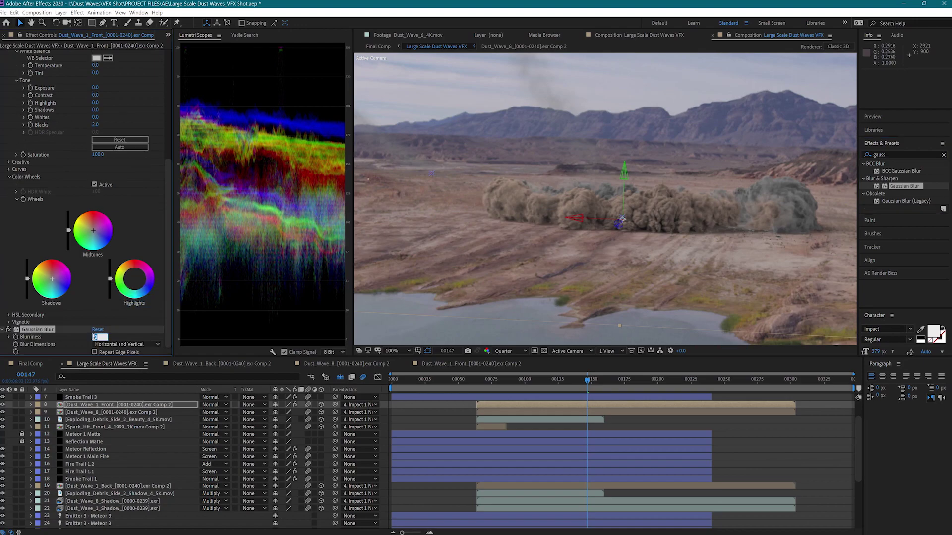
pyautogui.hotkey('ctrl', 'Up')
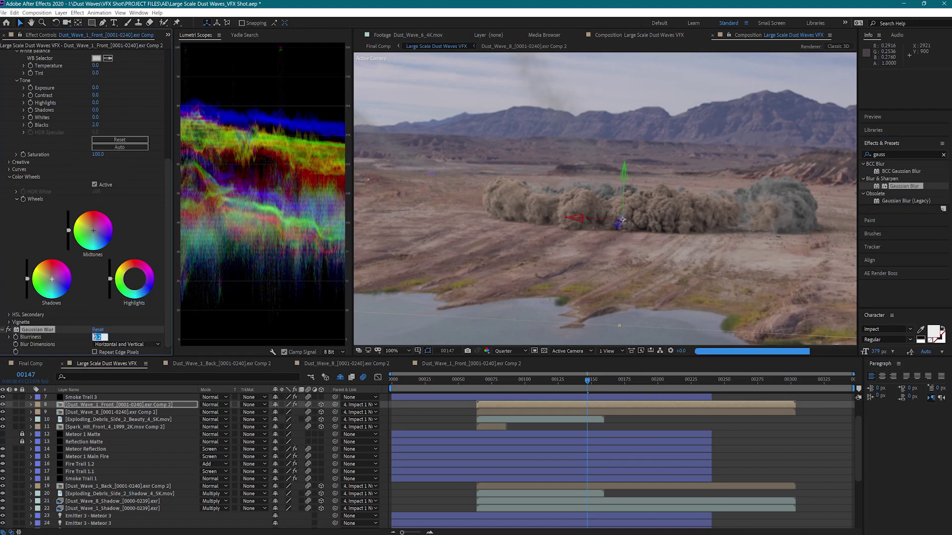
pyautogui.press('Return')
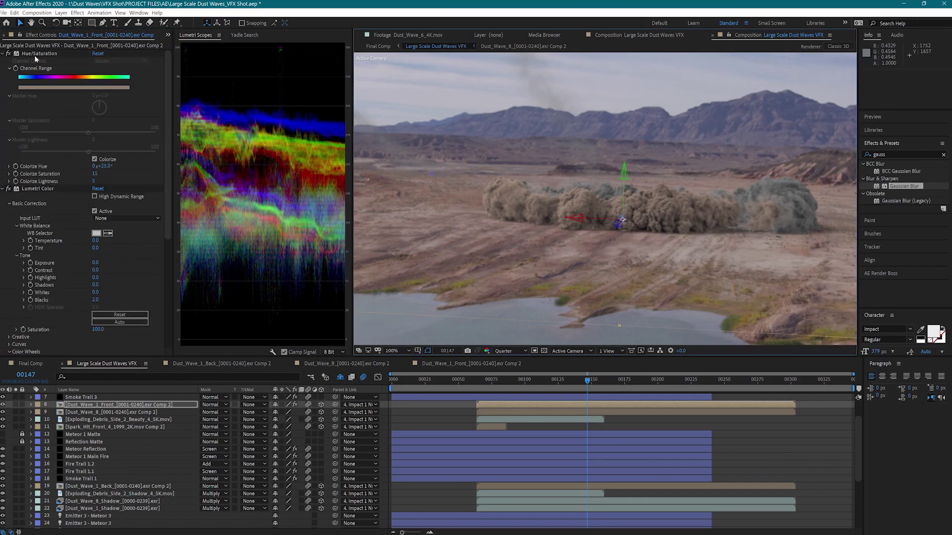
# Step: Copy the Hue/Saturation and Lumetri Color effects from Dust_Wave_1_Front to the Dust_Wave_8 and Dust_Wave_1_Back layers
pyautogui.click(35, 55)
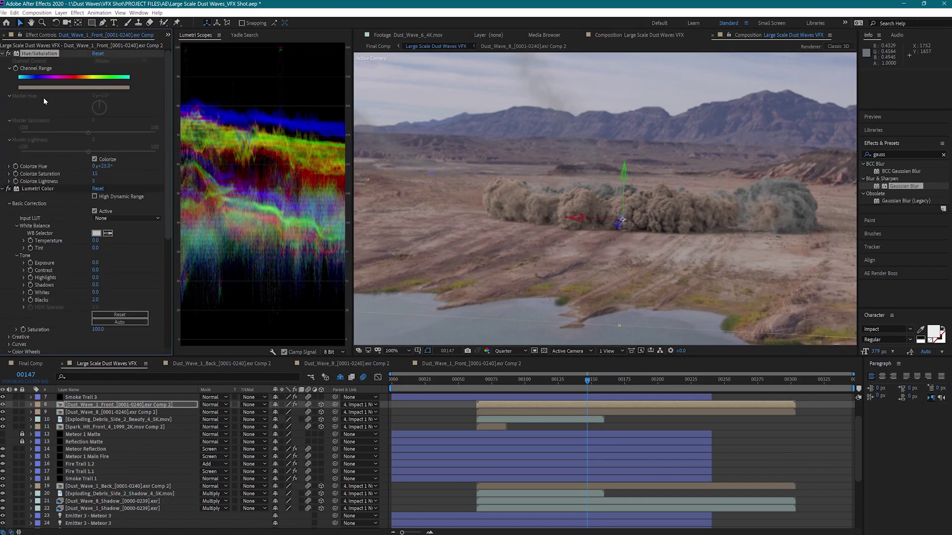
pyautogui.keyDown('ctrl'); pyautogui.click(64, 189); pyautogui.keyUp('ctrl')
pyautogui.click(73, 412)
pyautogui.hotkey('ctrl', 'v')
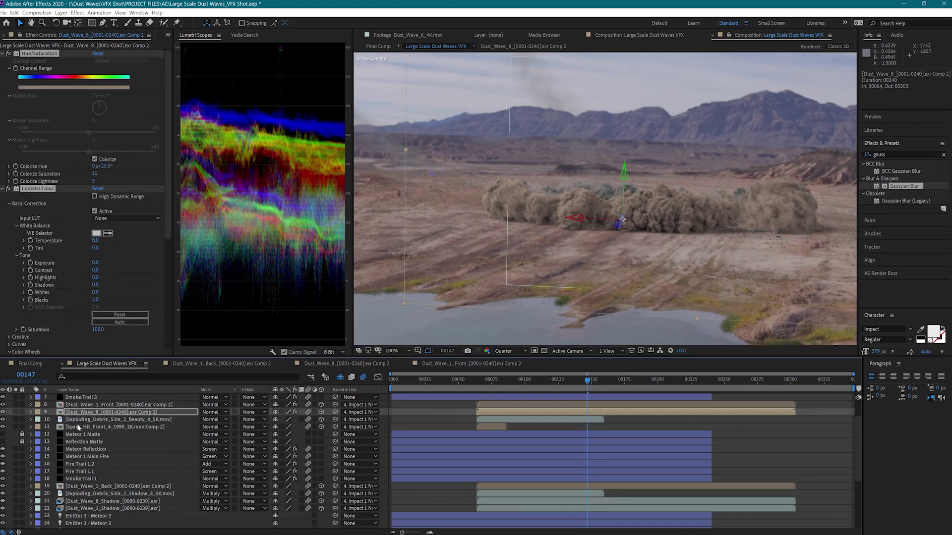
pyautogui.click(82, 487)
pyautogui.hotkey('ctrl', 'v')
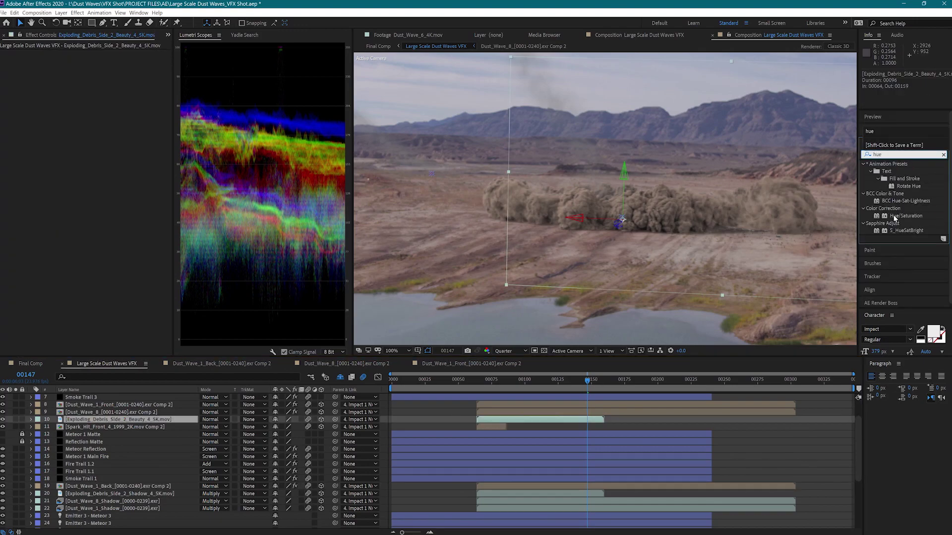
# Step: Add Hue/Saturation, Lumetri Color and Gaussian Blur effects to the Exploding_Debris_Side_2_Beauty layer
pyautogui.doubleClick(905, 216)
pyautogui.doubleClick(887, 154)
pyautogui.write('lumetri')
pyautogui.doubleClick(892, 171)
pyautogui.doubleClick(885, 155)
pyautogui.write('gauss')
pyautogui.doubleClick(892, 186)
# Step: Enable Colorize in the debris beauty layer's Hue/Saturation effect and set the Colorize Hue to 25°
pyautogui.click(103, 95)
pyautogui.write('23')
pyautogui.press('Return')
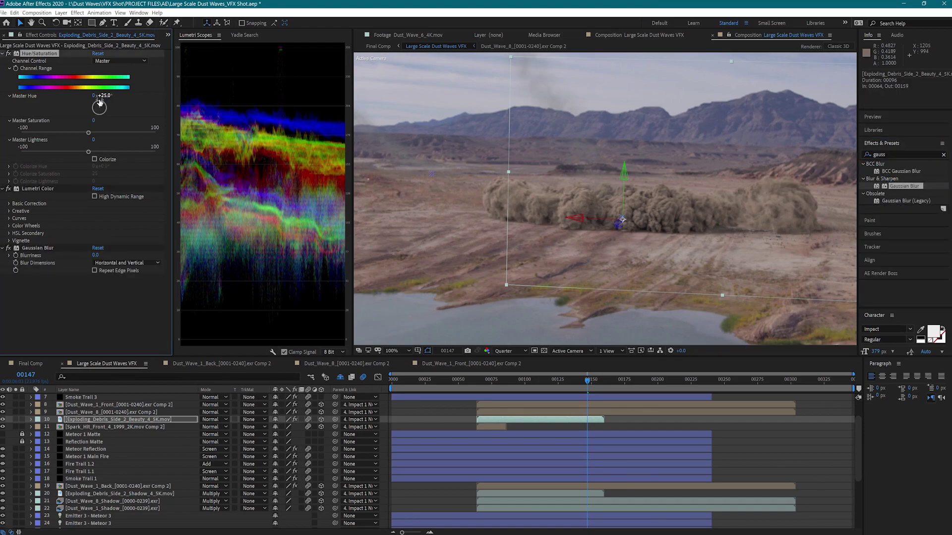
pyautogui.click(94, 160)
pyautogui.click(97, 166)
pyautogui.write('25')
pyautogui.press('Return')
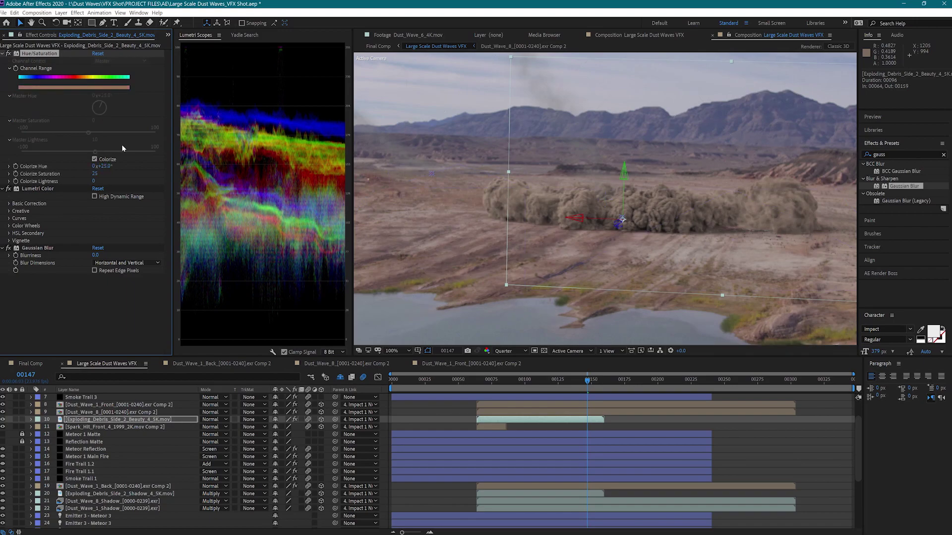
# Step: Set the debris beauty layer's Colorize Saturation to 17 and Colorize Lightness to 20
pyautogui.click(94, 173)
pyautogui.write('17')
pyautogui.press('Return')
pyautogui.click(95, 182)
pyautogui.write('20')
pyautogui.press('Return')
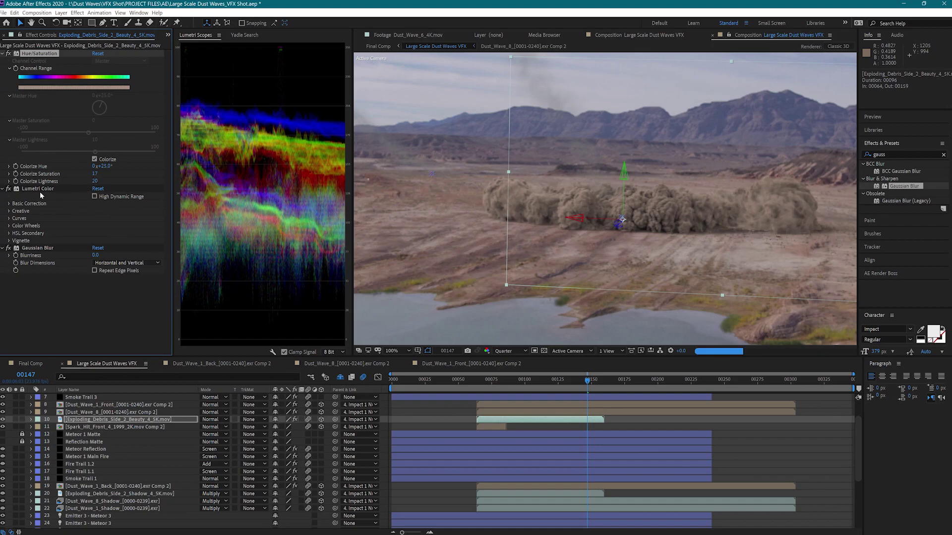
# Step: Set the debris beauty layer's Lumetri Blacks to 2 and slightly adjust its midtones and shadows color wheels
pyautogui.click(10, 204)
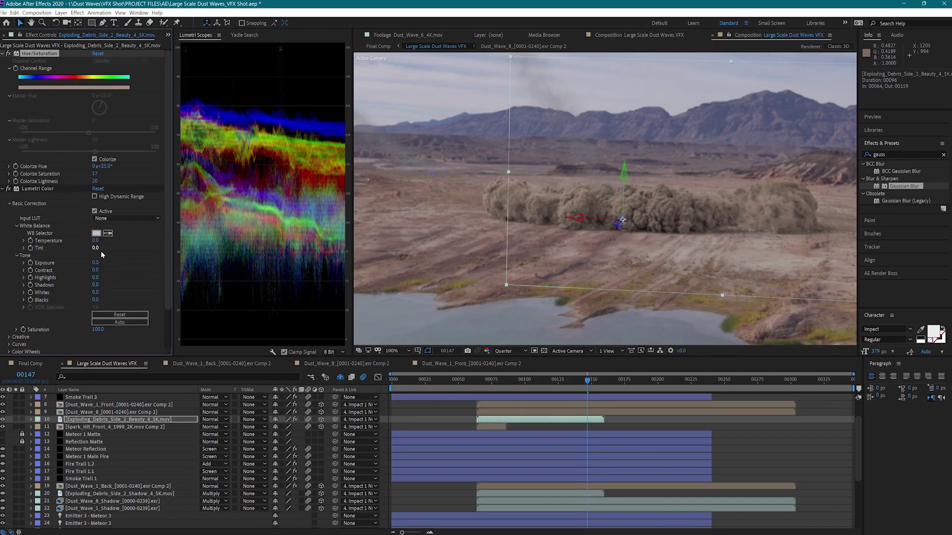
pyautogui.click(95, 301)
pyautogui.write('2')
pyautogui.press('Return')
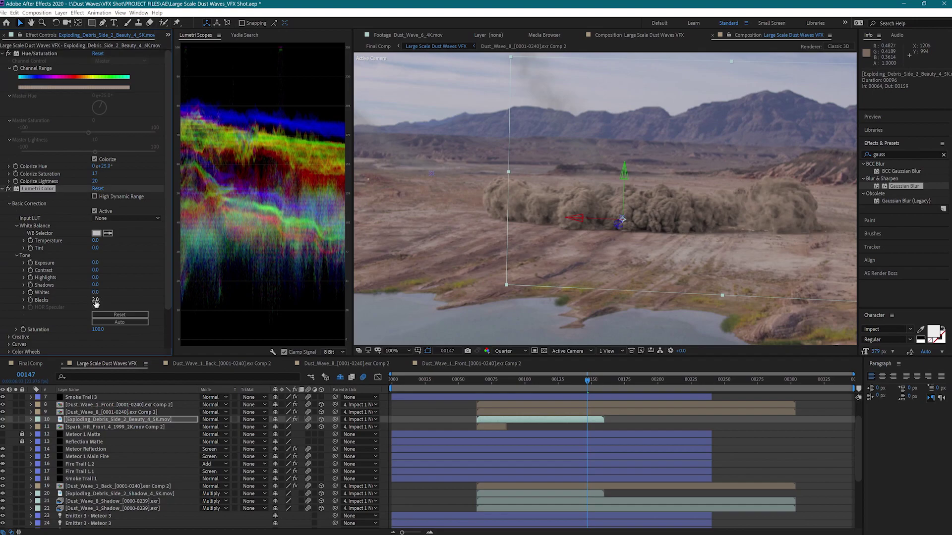
pyautogui.scroll(-1, 10, 349)
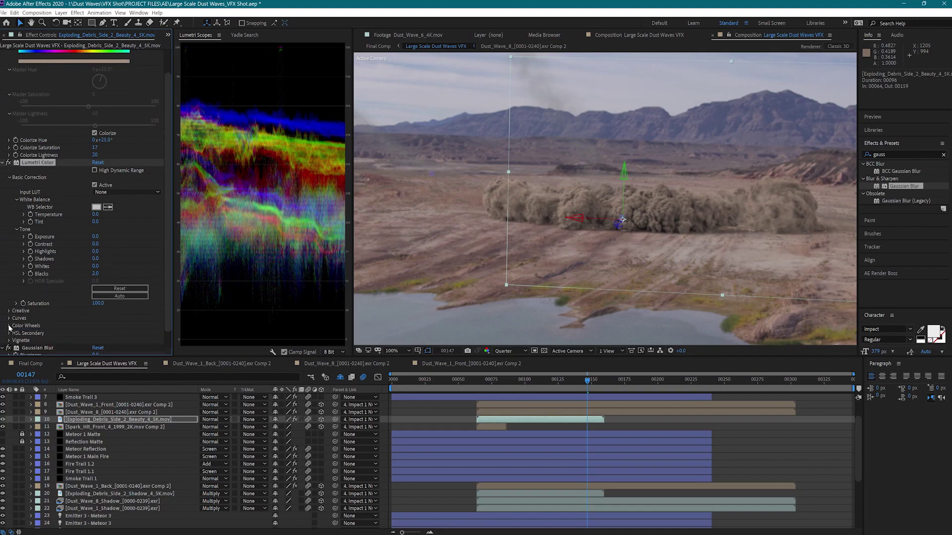
pyautogui.click(9, 326)
pyautogui.click(94, 276)
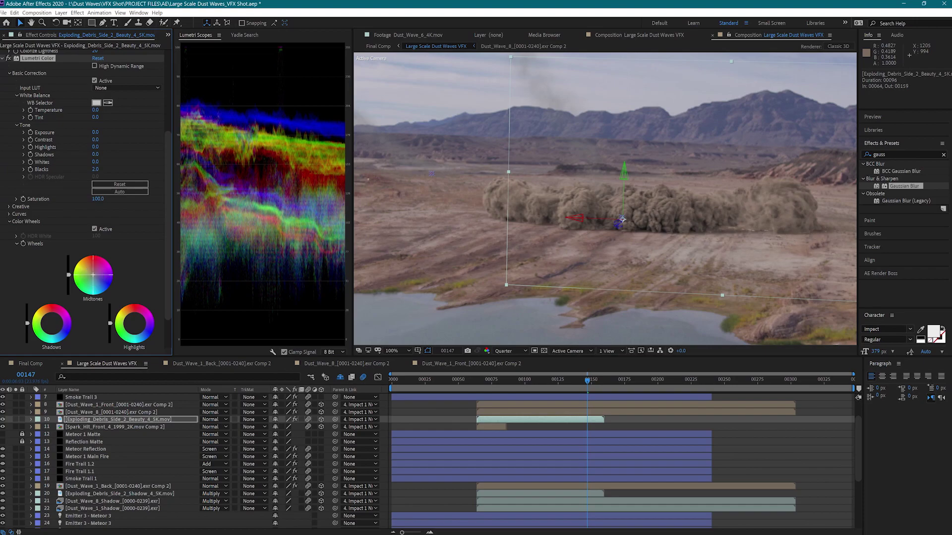
pyautogui.click(52, 325)
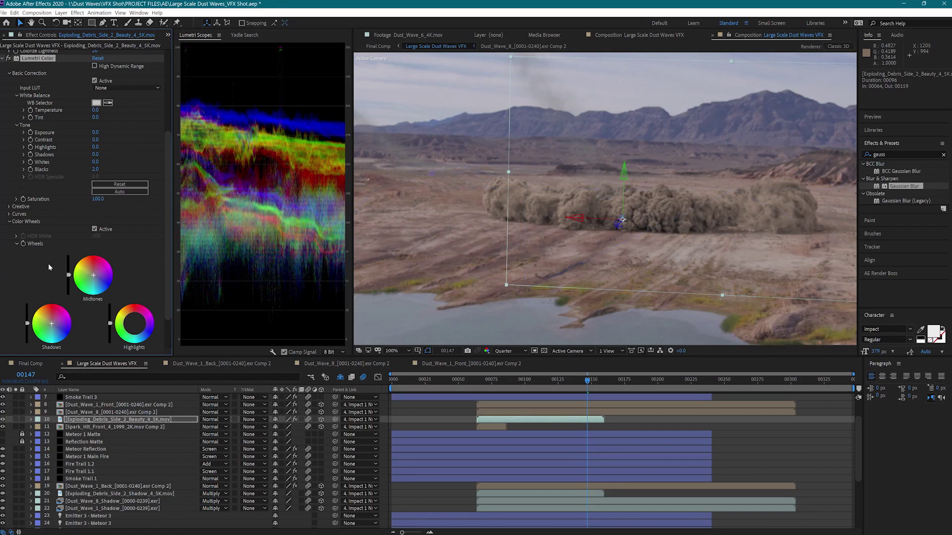
# Step: Set the debris beauty layer's Gaussian Blur blurriness to 6 and inspect the debris up close
pyautogui.scroll(-3, 128, 292)
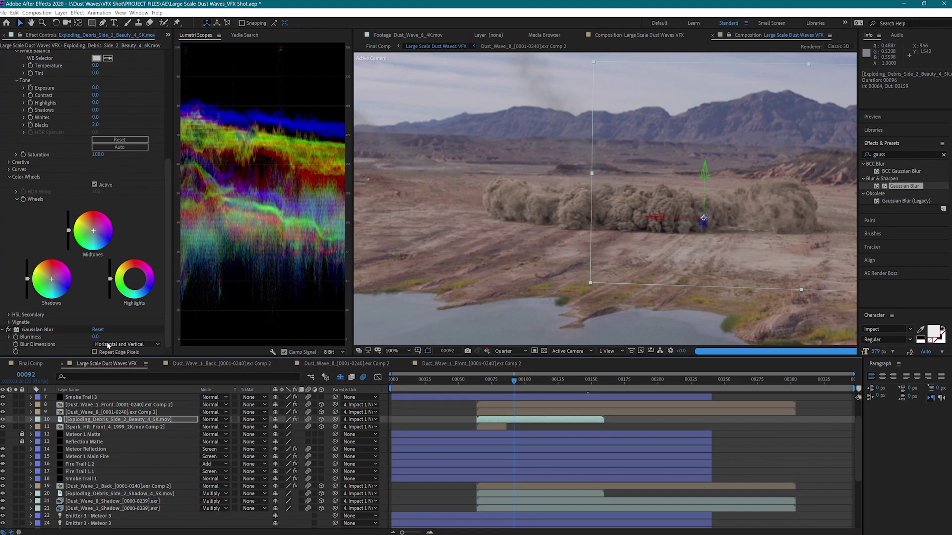
pyautogui.click(95, 337)
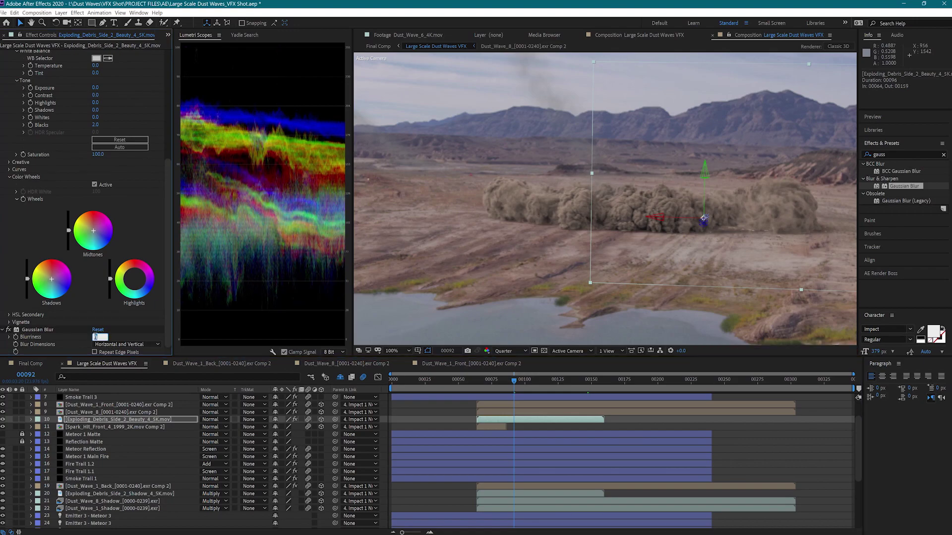
pyautogui.write('6')
pyautogui.press('Return')
pyautogui.press('space')
pyautogui.moveTo(744, 207); pyautogui.dragTo(618, 227)
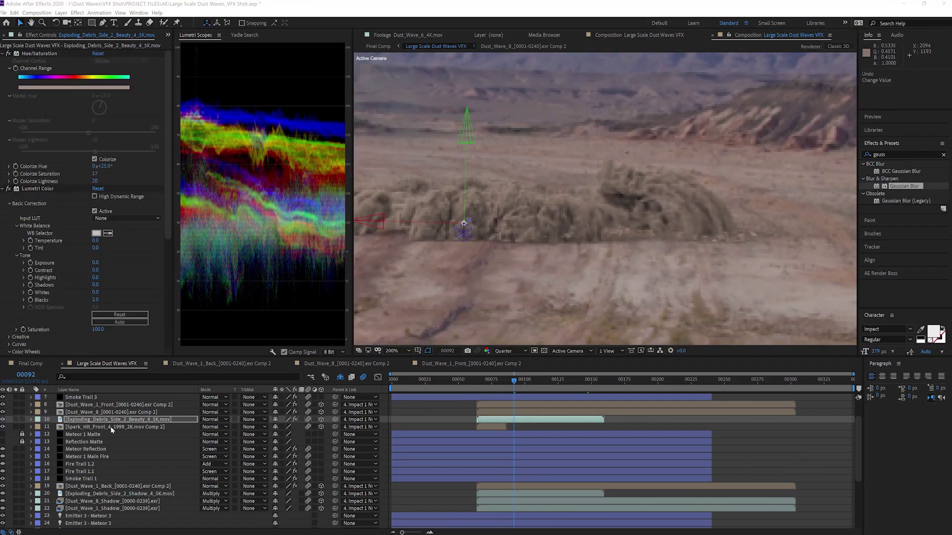
# Step: Add a Gaussian Blur with blurriness 10 to the Spark_Hit_Front_4 layer and set its blending mode to Add
pyautogui.click(110, 426)
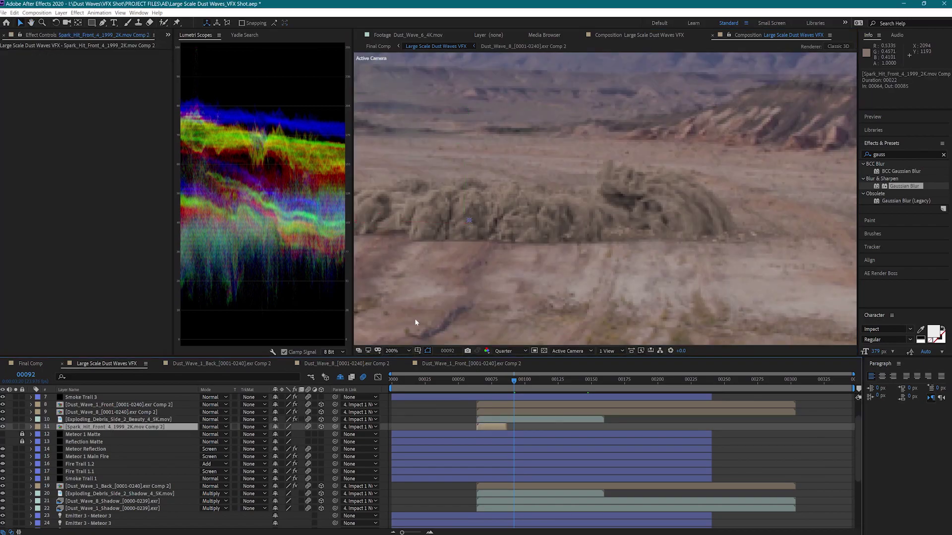
pyautogui.click(862, 155)
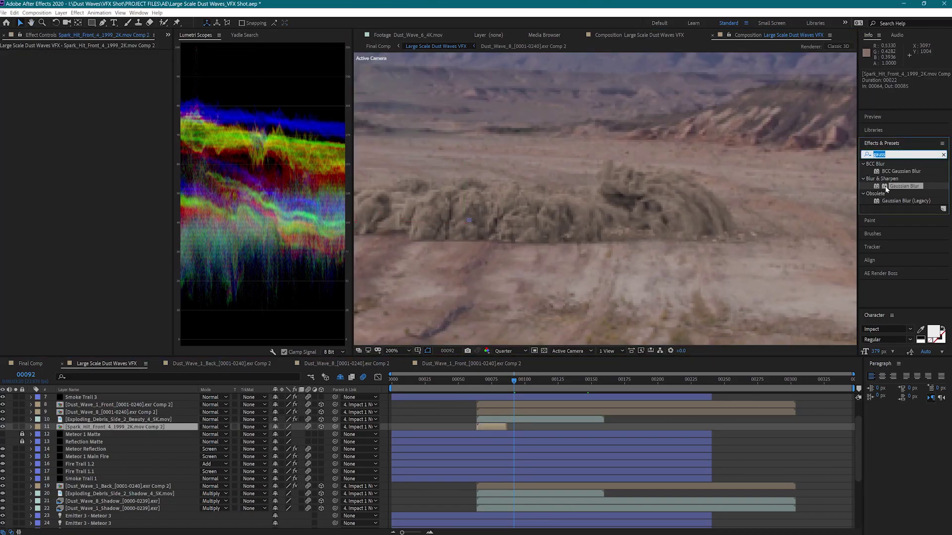
pyautogui.moveTo(873, 188); pyautogui.dragTo(118, 218)
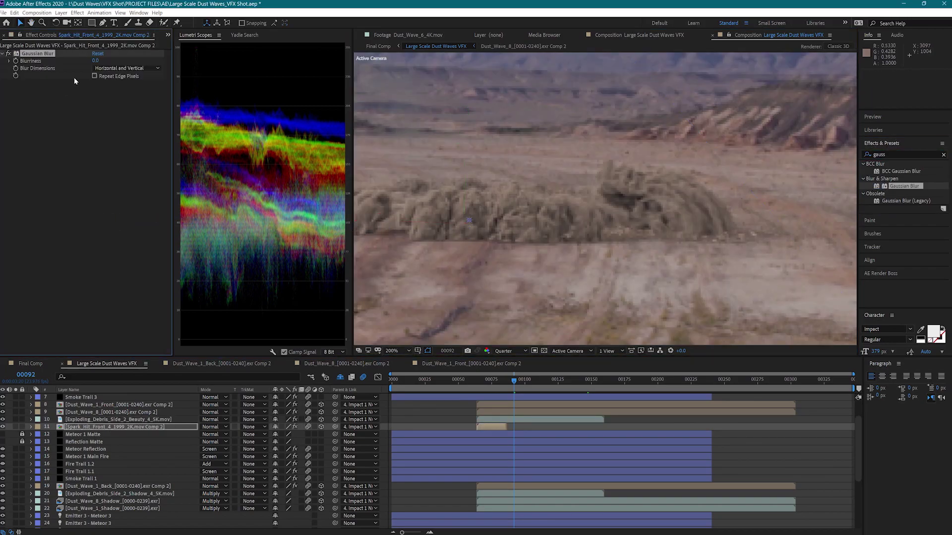
pyautogui.click(96, 61)
pyautogui.press('Return')
pyautogui.click(224, 428)
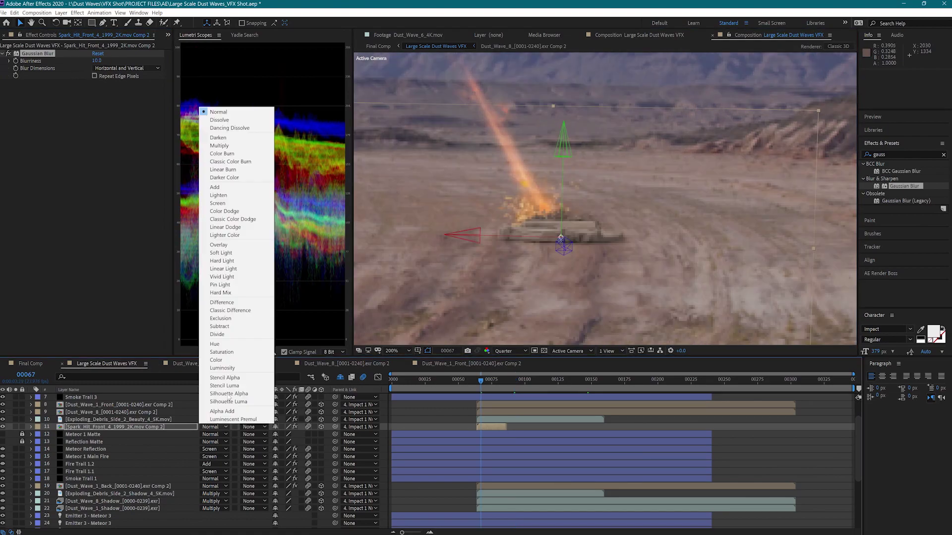
pyautogui.click(228, 188)
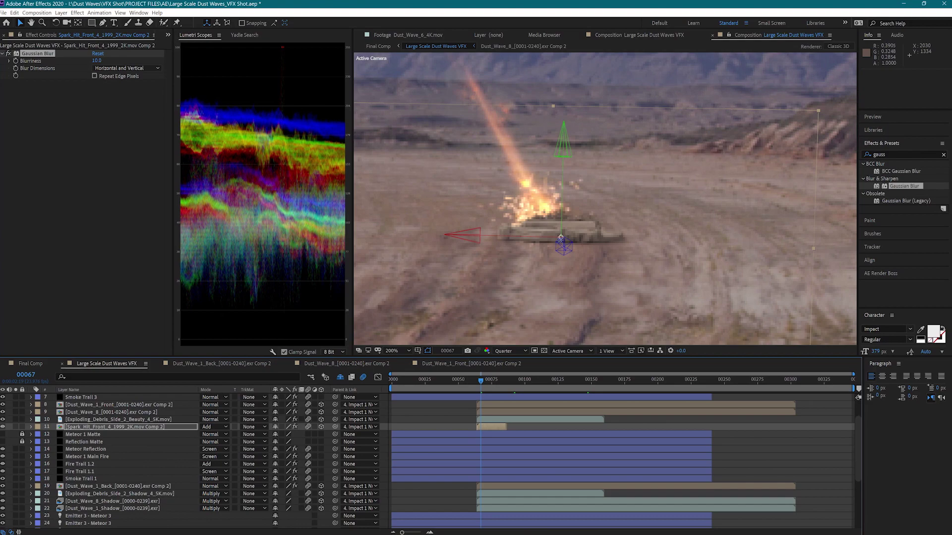
# Step: Create a black solid 3000 px wide and 3000 px high in the Large Scale Dust Waves VFX composition
pyautogui.hotkey('ctrl', 'y')
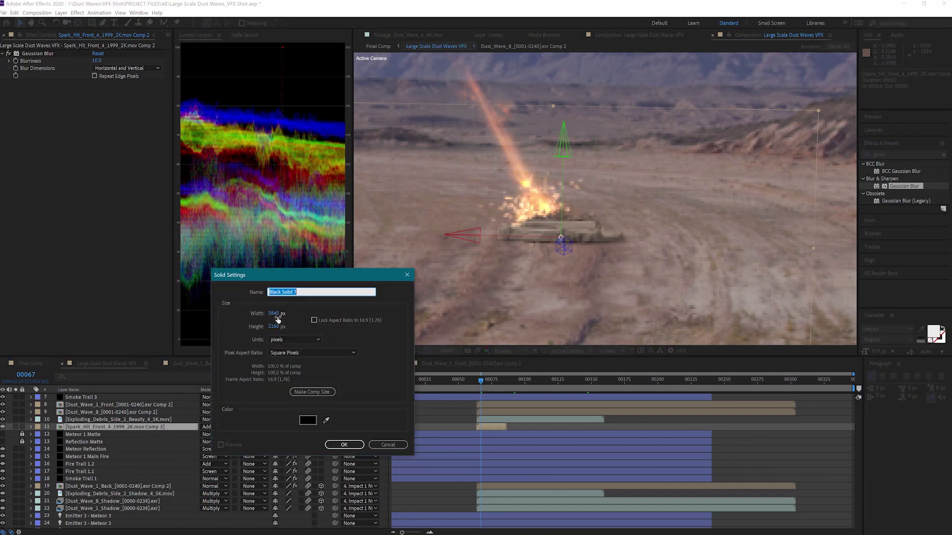
pyautogui.click(274, 314)
pyautogui.write('3000')
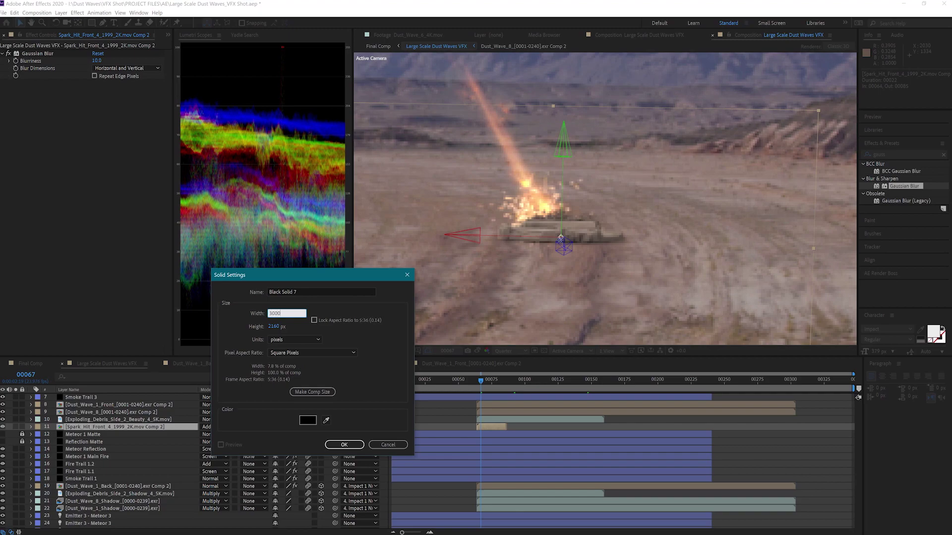
pyautogui.click(273, 327)
pyautogui.write('3000')
pyautogui.click(356, 335)
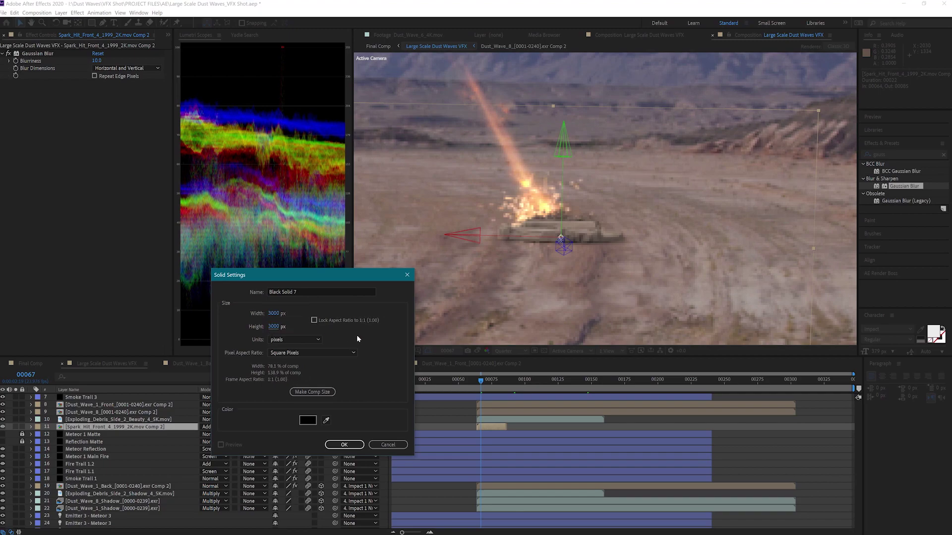
pyautogui.click(344, 445)
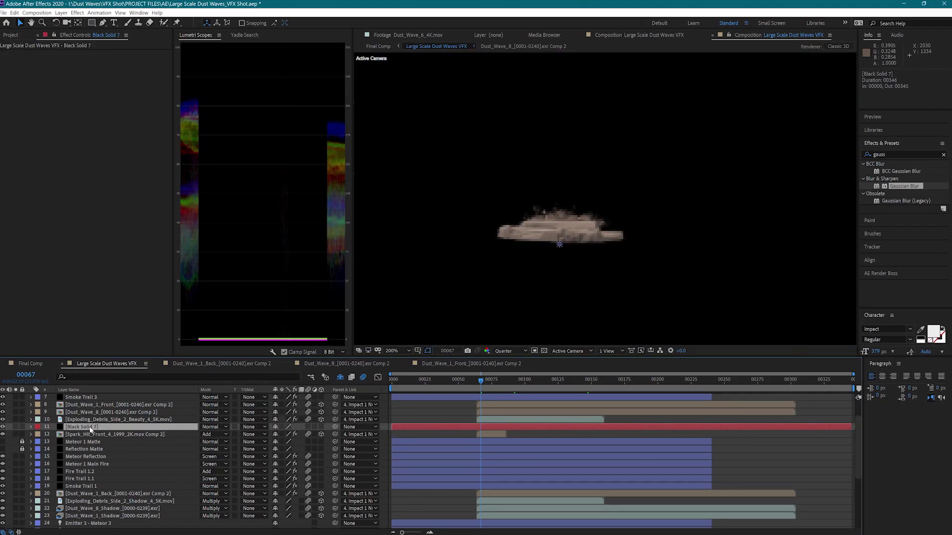
# Step: Rename the new black solid Shockwave and pre-compose it into its own composition
pyautogui.press('Return')
pyautogui.write('Shockwave')
pyautogui.press('Return')
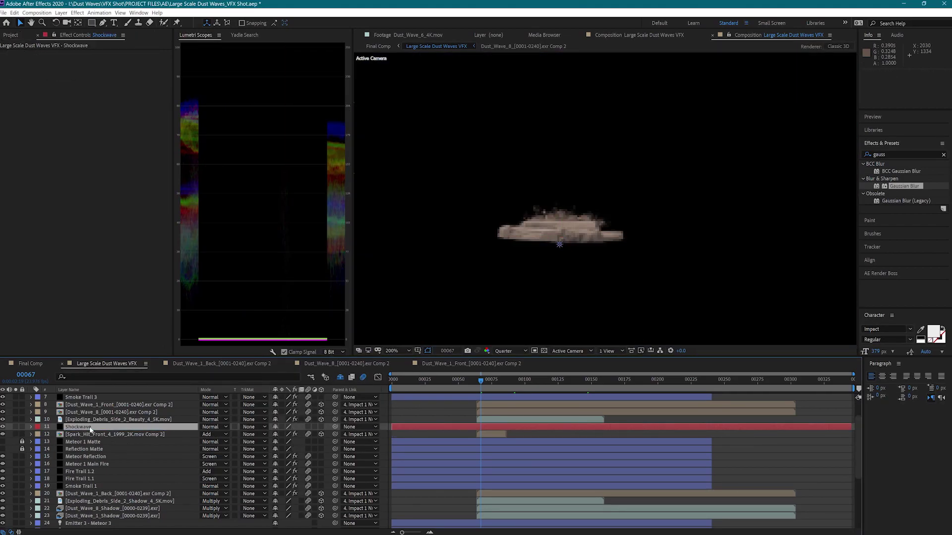
pyautogui.rightClick(120, 426)
pyautogui.click(136, 399)
pyautogui.press('Return')
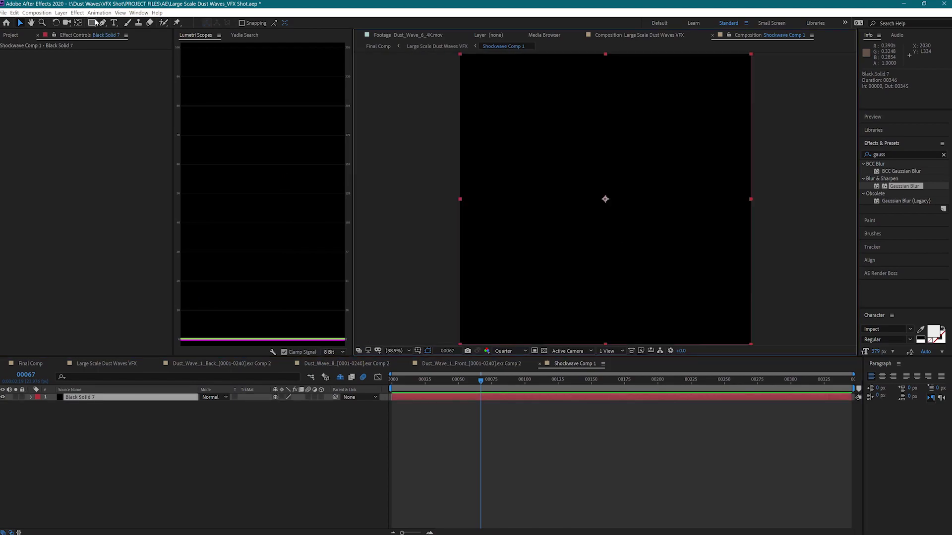
# Step: Draw a large centred circular mask on the black solid with 50 px feather and set its expansion to -1373 px
pyautogui.moveTo(92, 22); pyautogui.dragTo(110, 44)
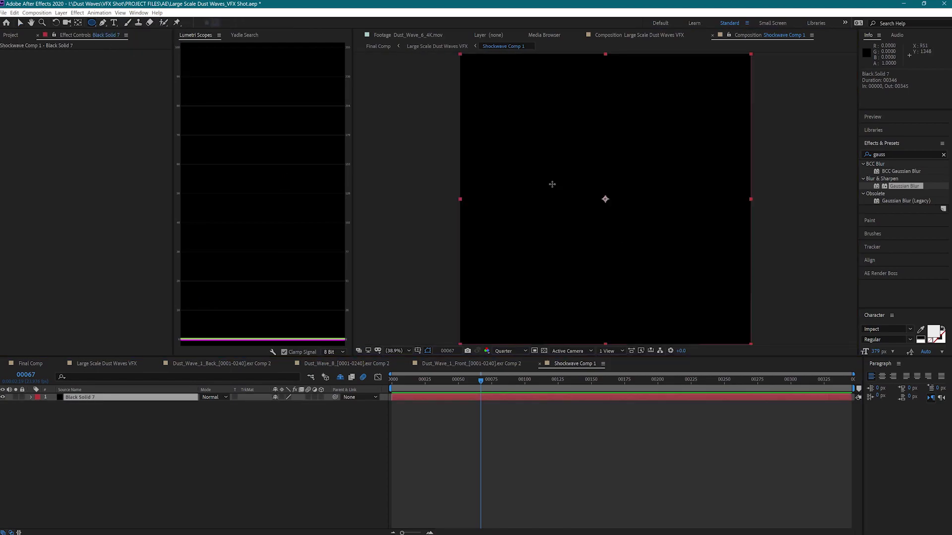
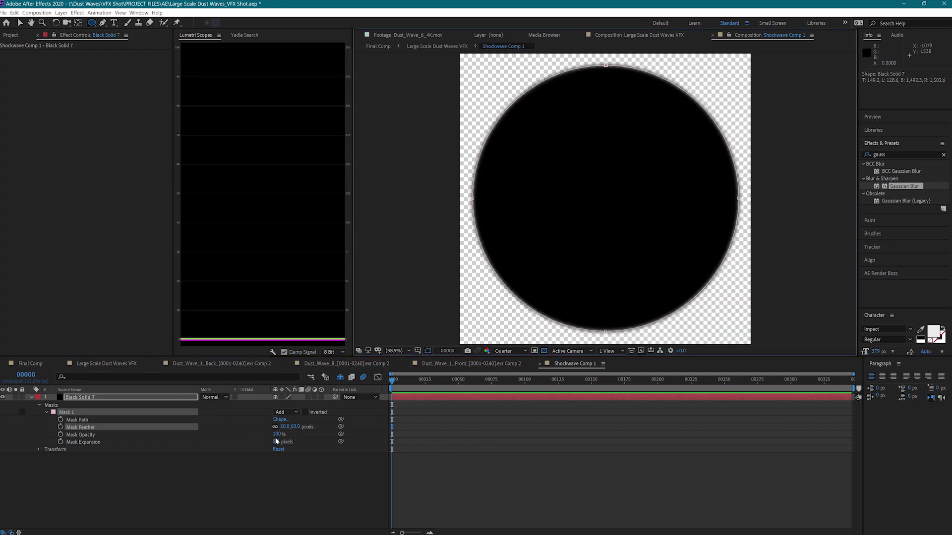
pyautogui.moveTo(277, 441); pyautogui.dragTo(152, 445)
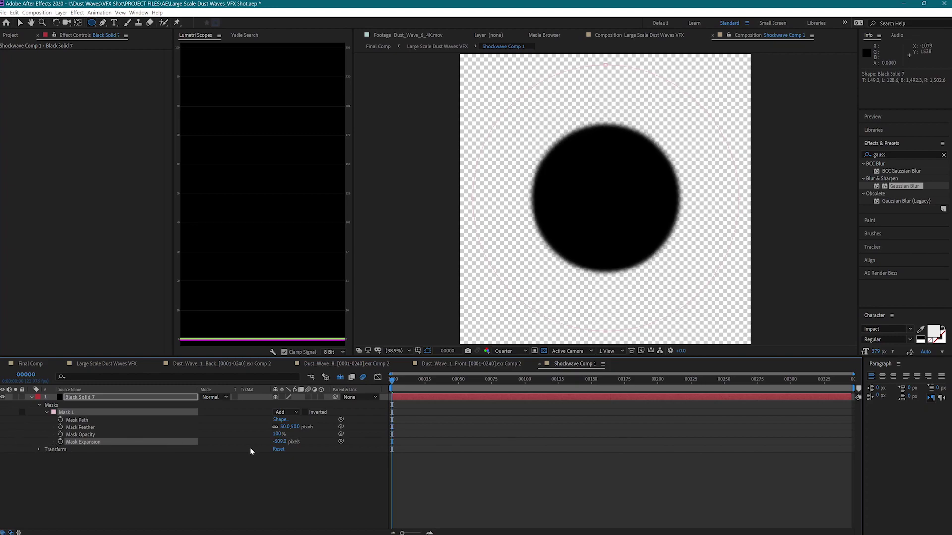
pyautogui.moveTo(279, 442); pyautogui.dragTo(15, 441)
pyautogui.moveTo(278, 442); pyautogui.dragTo(234, 443)
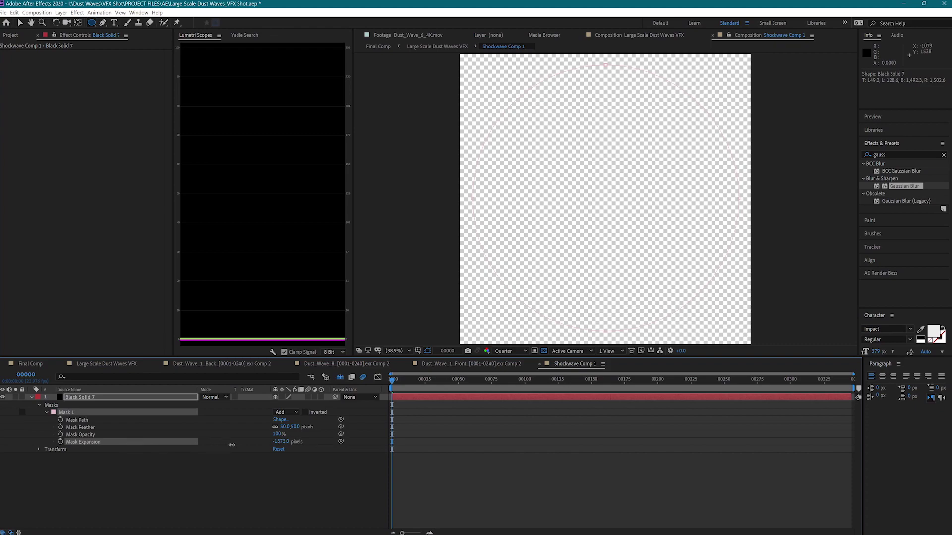
# Step: Start keyframing Mask 1's feather and expansion at frame 0, leaving the mask path without animation
pyautogui.click(60, 421)
pyautogui.click(61, 427)
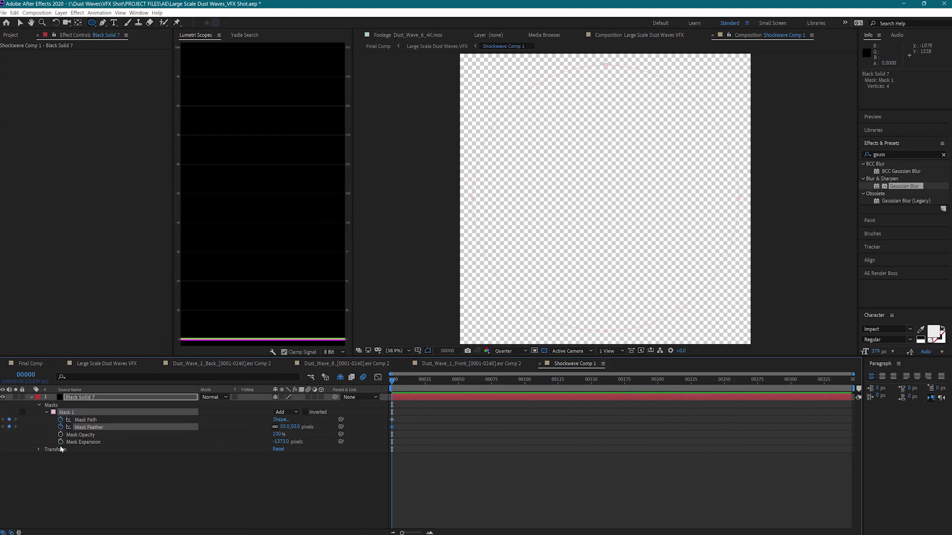
pyautogui.click(61, 442)
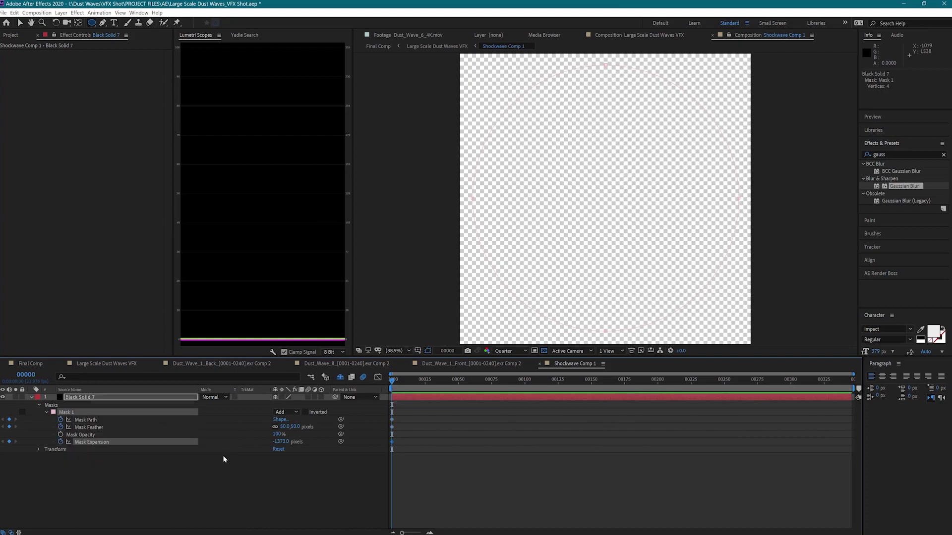
pyautogui.click(61, 420)
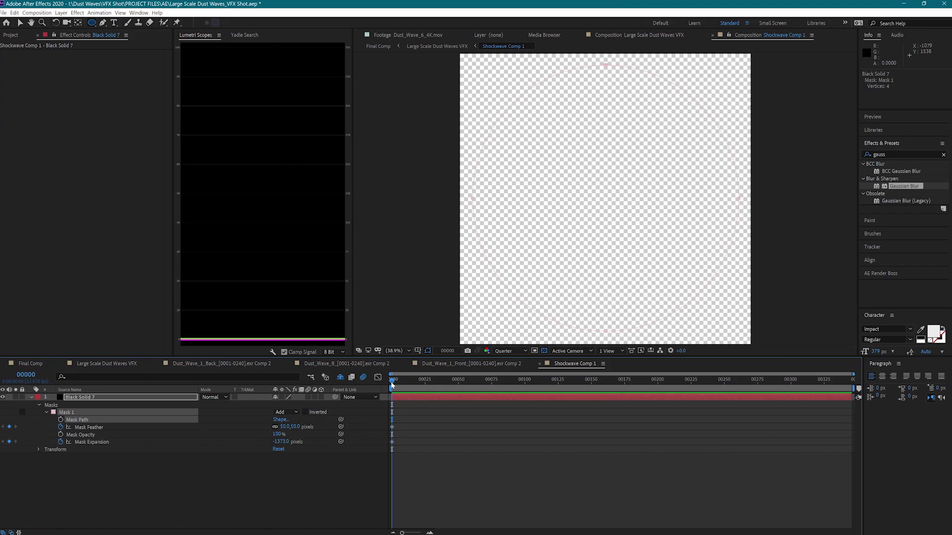
# Step: Keyframe Mask 1 at frame 7 with a feather of 836 px and an expansion of -612 px
pyautogui.press('space')
pyautogui.moveTo(296, 428); pyautogui.dragTo(356, 425)
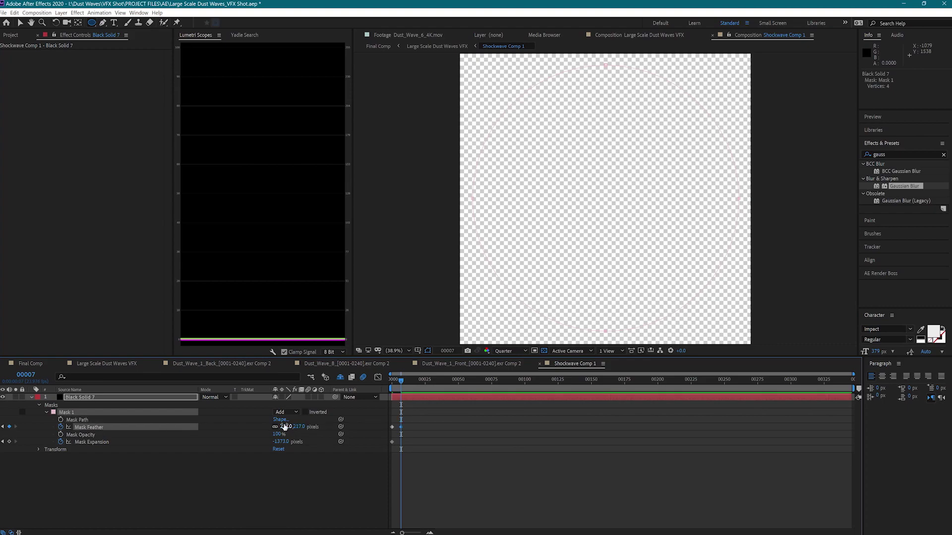
pyautogui.moveTo(278, 443); pyautogui.dragTo(400, 449)
pyautogui.moveTo(282, 442); pyautogui.dragTo(278, 442)
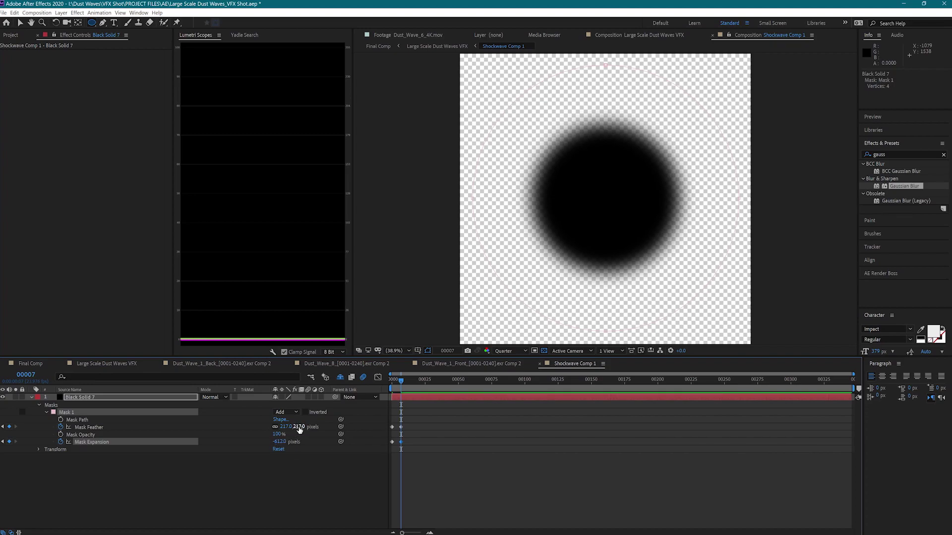
pyautogui.moveTo(299, 427); pyautogui.dragTo(423, 424)
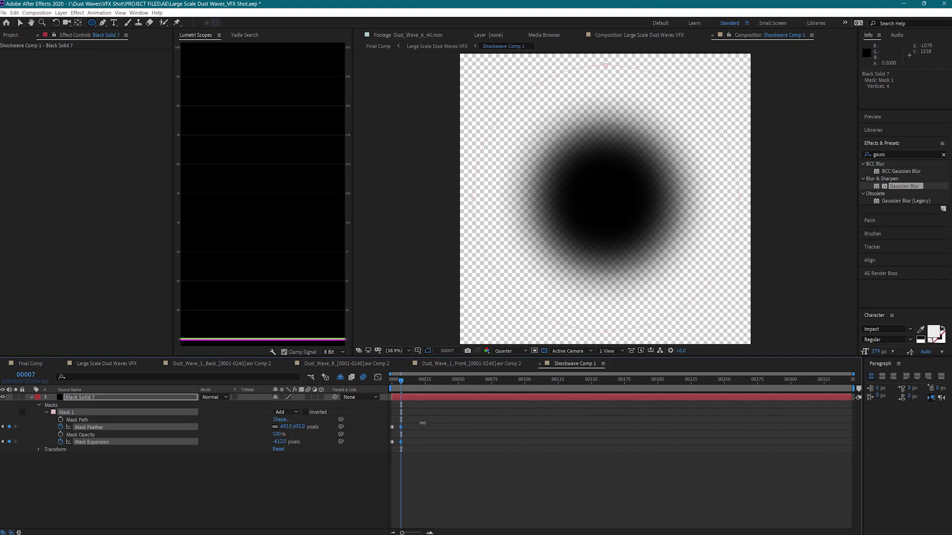
pyautogui.moveTo(305, 427); pyautogui.dragTo(381, 424)
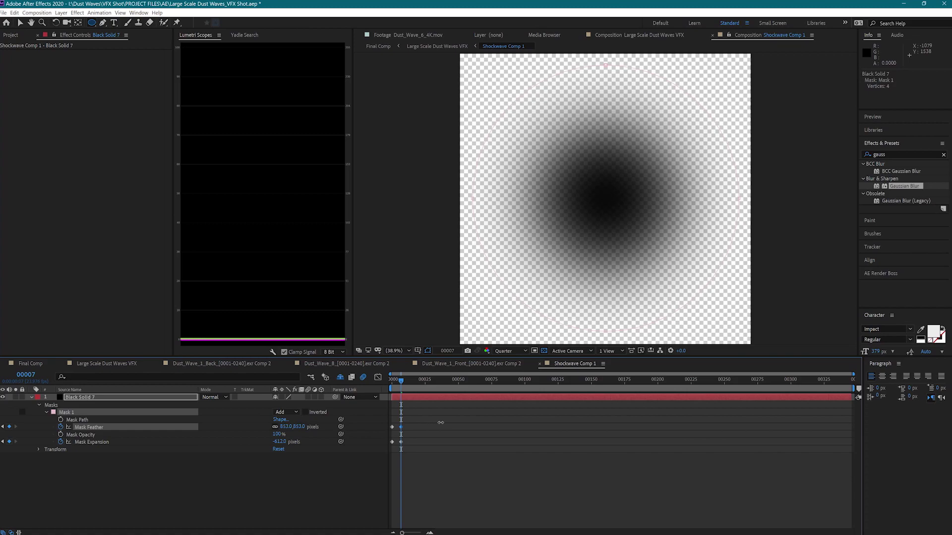
pyautogui.moveTo(428, 420); pyautogui.dragTo(414, 428)
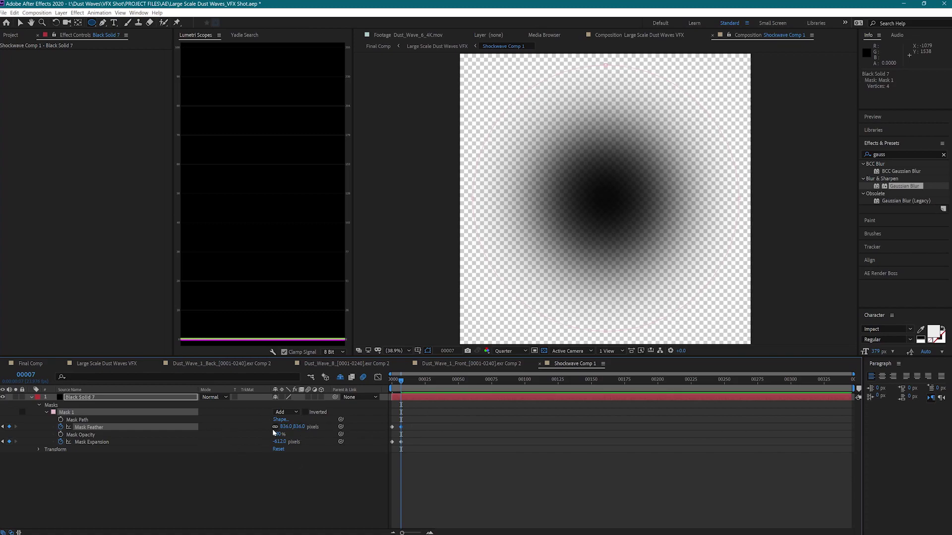
# Step: Apply Easy Ease to Mask 1's expansion keyframe at frame 7
pyautogui.rightClick(401, 444)
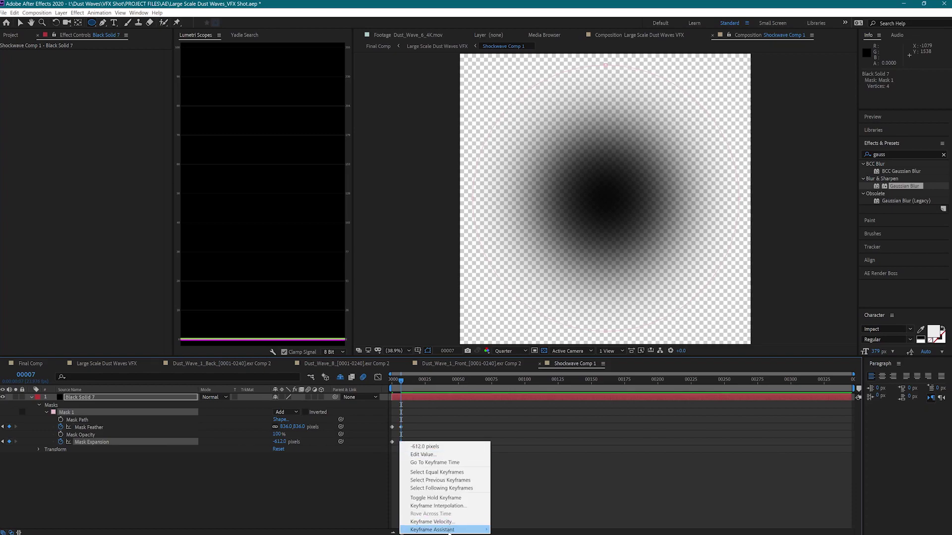
pyautogui.moveTo(446, 530)
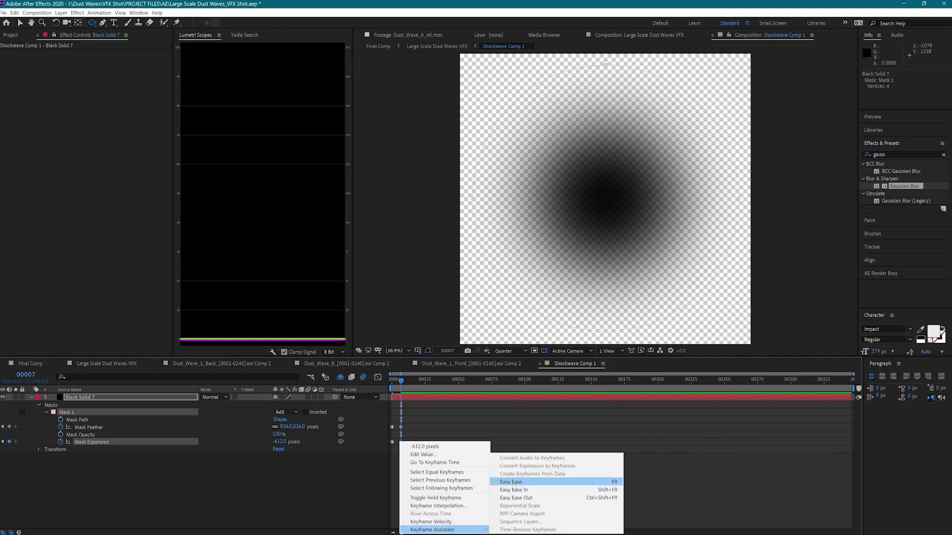
pyautogui.click(514, 484)
# Step: Keyframe Mask 1's opacity from 100% at frame 3 down to 0% at frame 15
pyautogui.moveTo(402, 533); pyautogui.dragTo(430, 533)
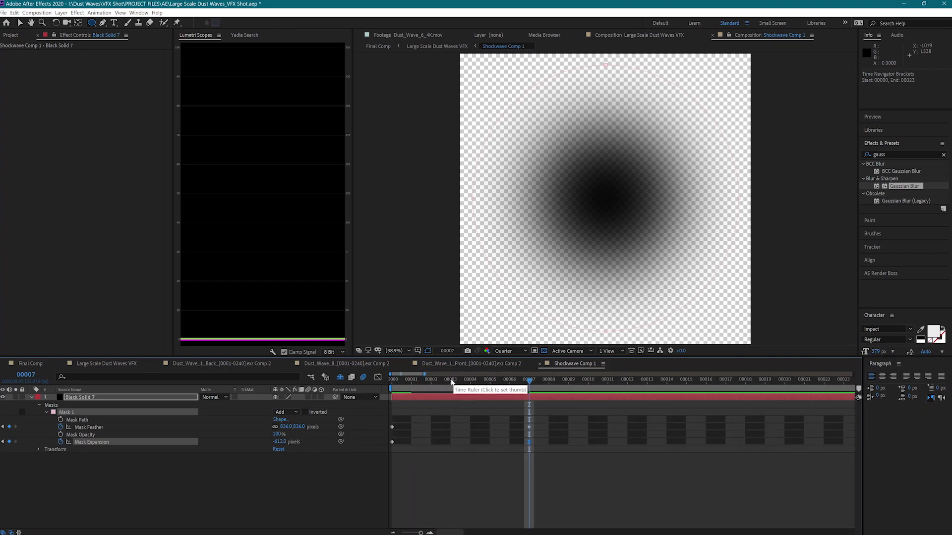
pyautogui.click(451, 381)
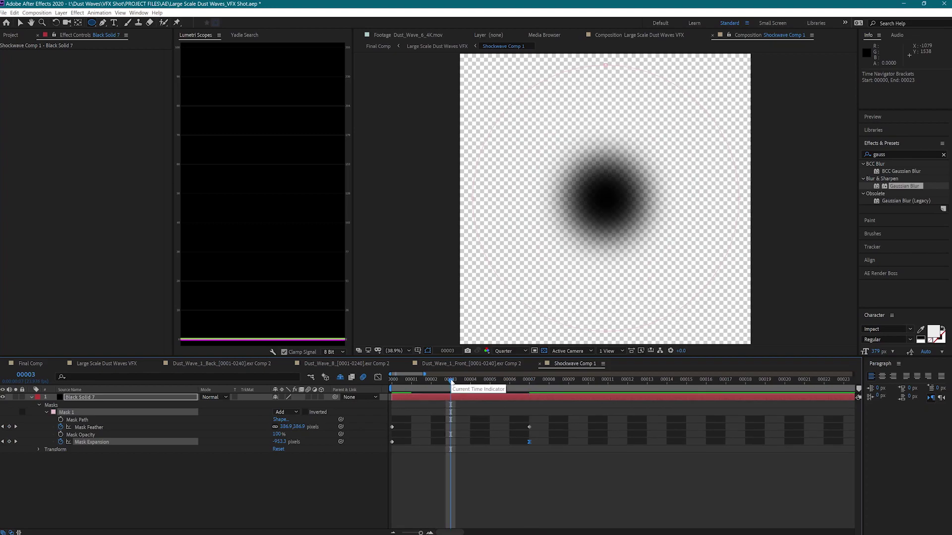
pyautogui.press('Up')
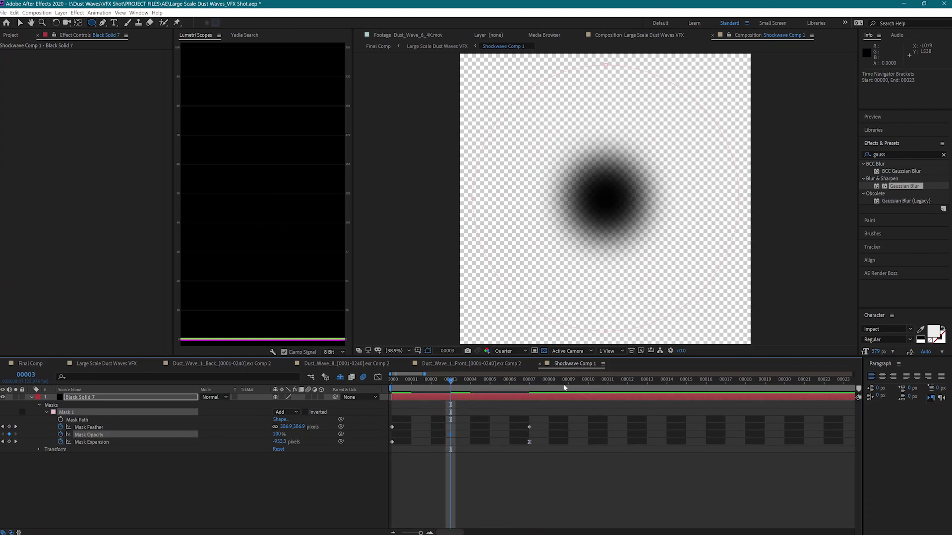
pyautogui.moveTo(590, 384); pyautogui.dragTo(686, 382)
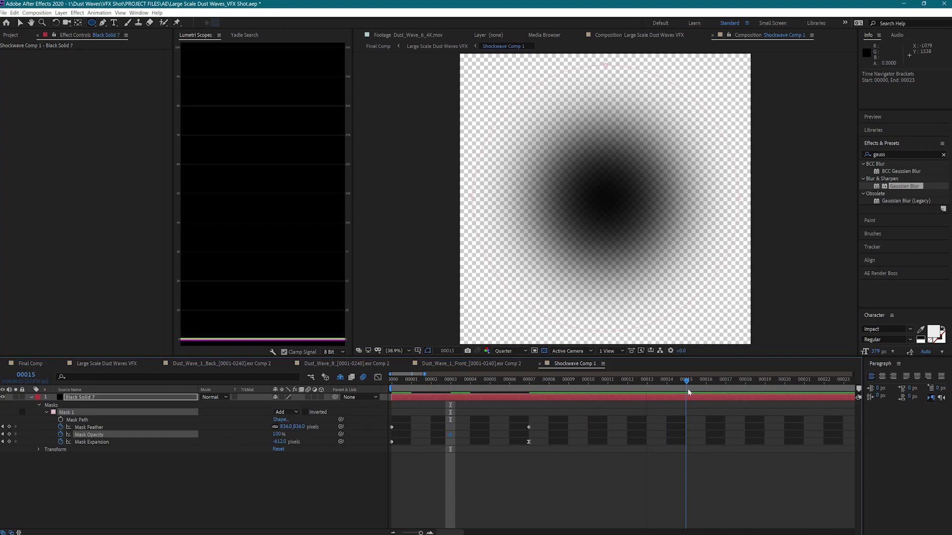
pyautogui.moveTo(278, 435); pyautogui.dragTo(141, 434)
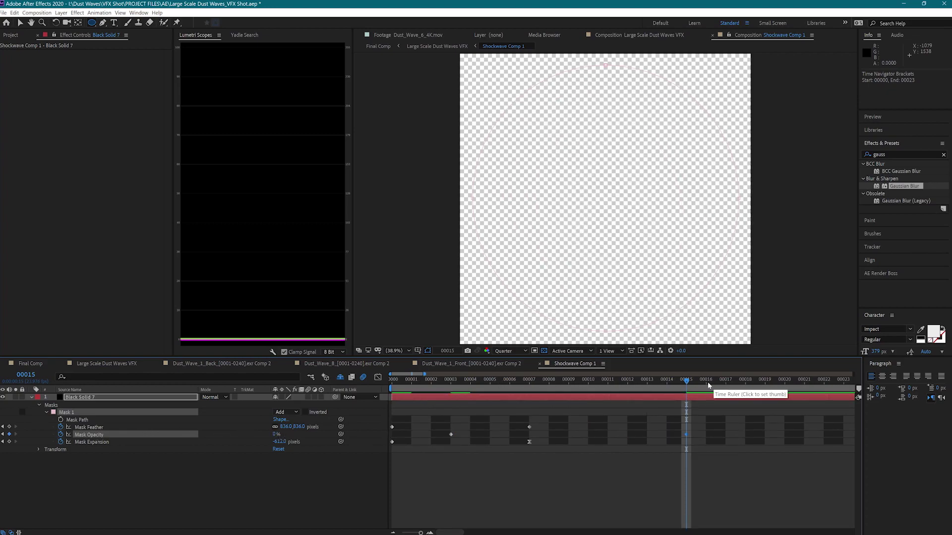
# Step: End the work area at frame 20 and scrub back through the mask animation
pyautogui.click(765, 384)
pyautogui.scroll(-6, 765, 388)
pyautogui.moveTo(854, 388); pyautogui.dragTo(374, 381)
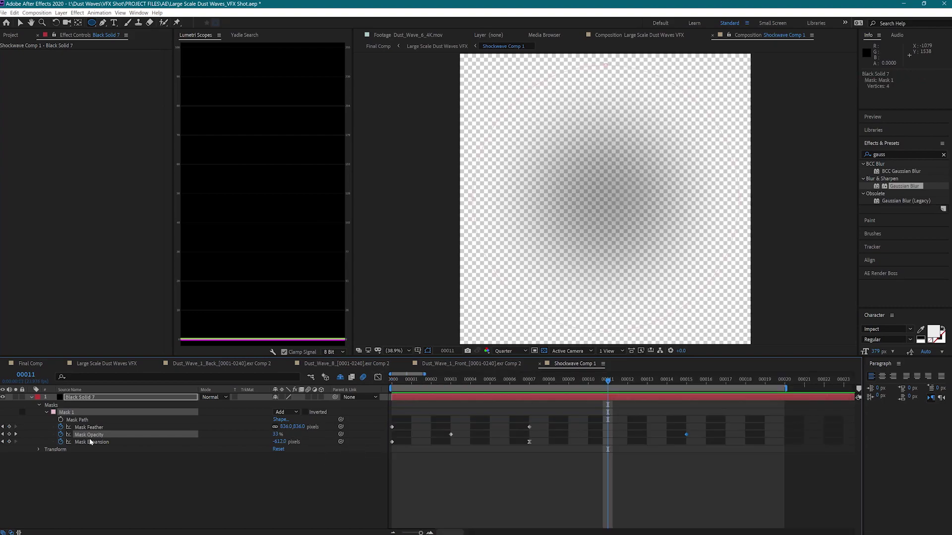
# Step: Duplicate Mask 1, set the copy to Subtract, and set Mask 1's feather to 30 px at frame 0
pyautogui.hotkey('ctrl', 'd')
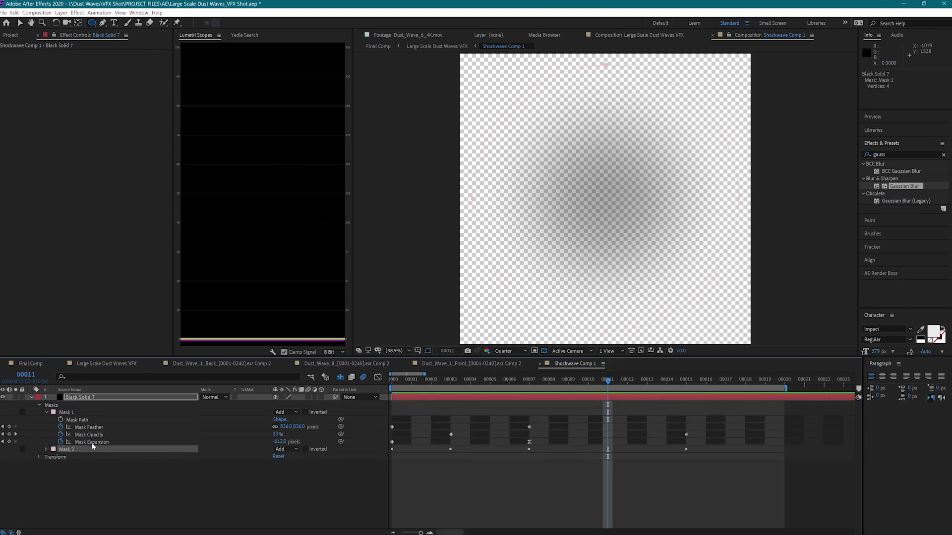
pyautogui.click(287, 449)
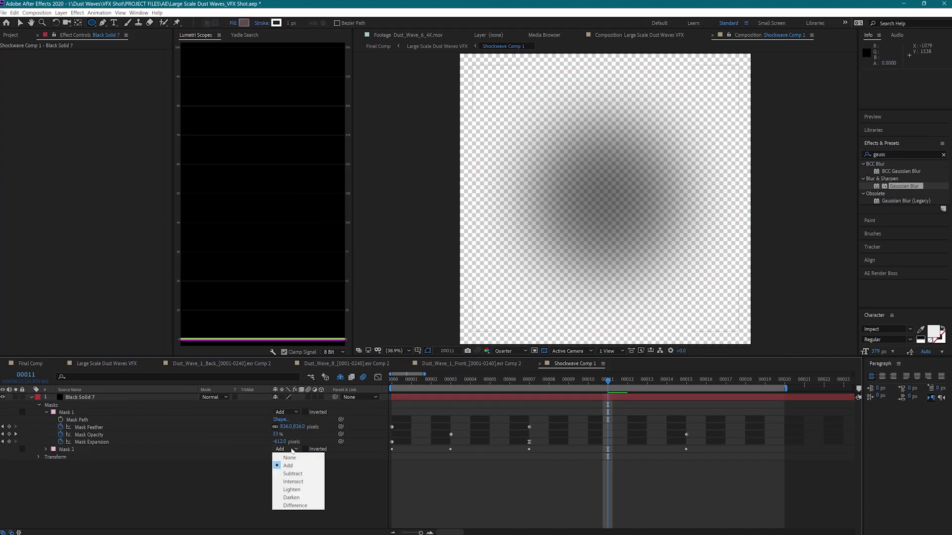
pyautogui.click(293, 471)
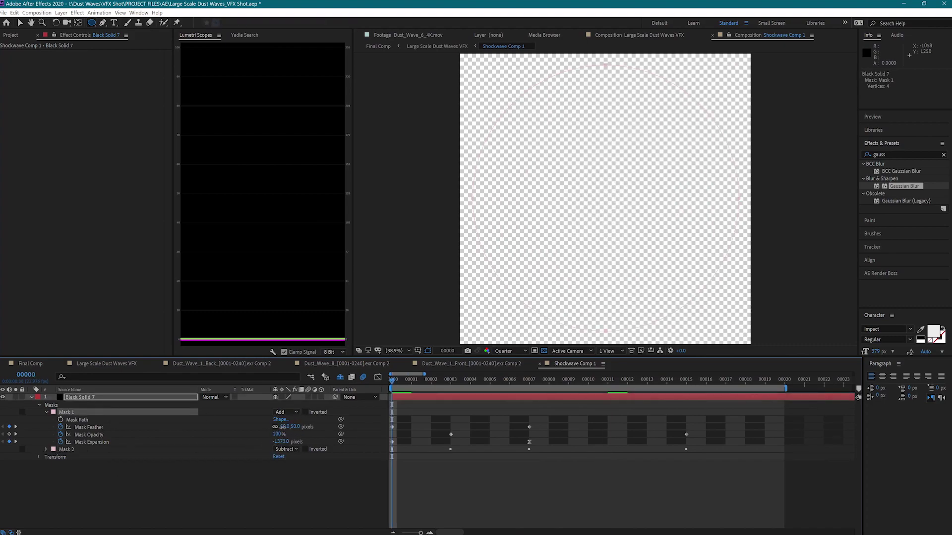
pyautogui.moveTo(282, 426); pyautogui.dragTo(276, 427)
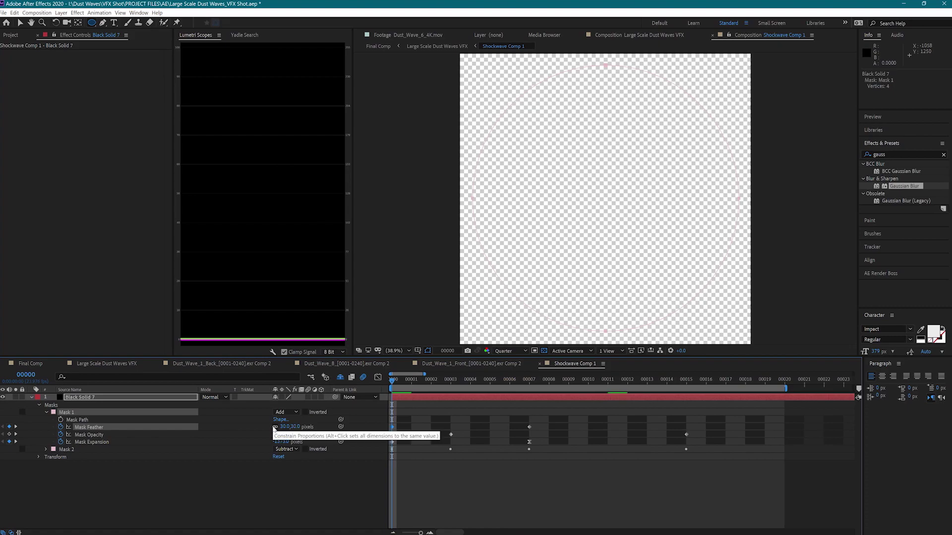
# Step: Retime Mask 1 by moving its frame 7 feather and expansion keyframes to frame 8 and its first opacity keyframe to frame 4
pyautogui.click(451, 384)
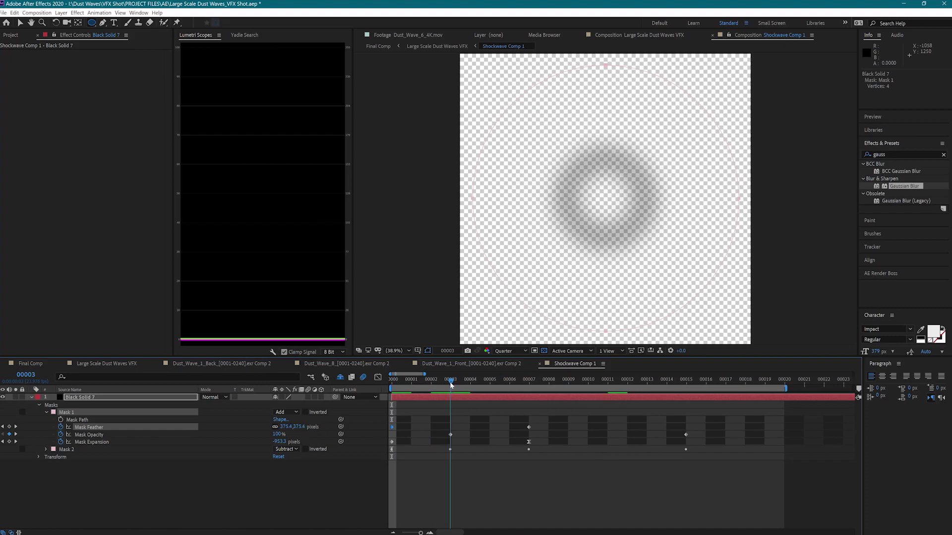
pyautogui.moveTo(451, 436); pyautogui.dragTo(440, 435)
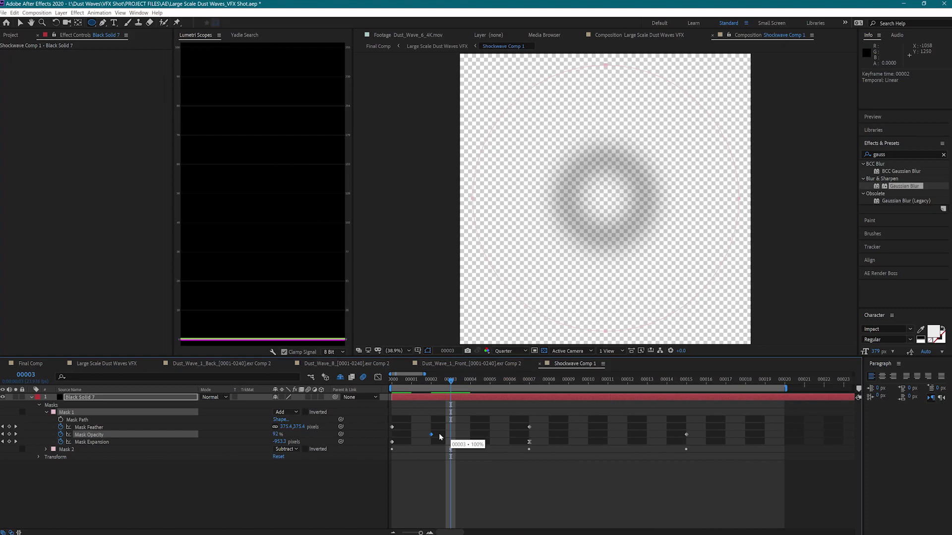
pyautogui.moveTo(526, 419); pyautogui.dragTo(549, 426)
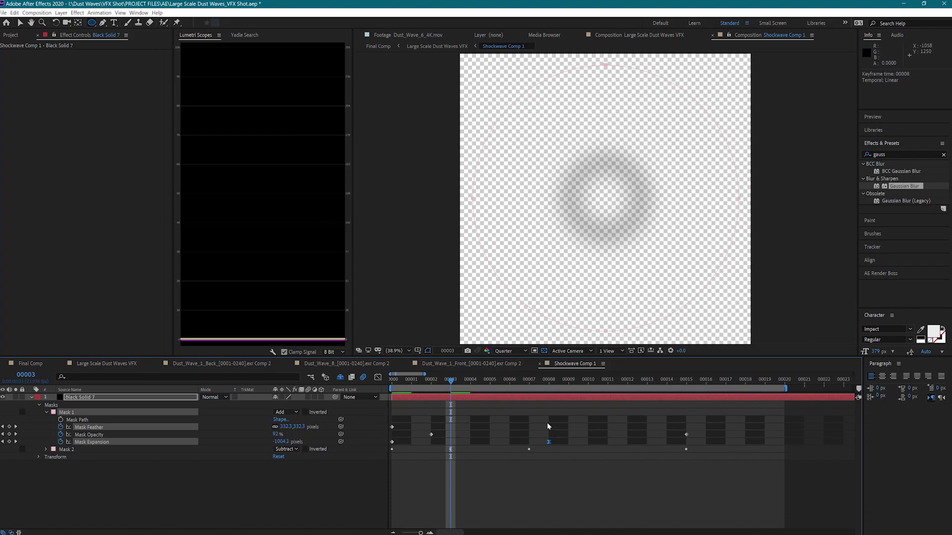
pyautogui.moveTo(431, 435); pyautogui.dragTo(468, 437)
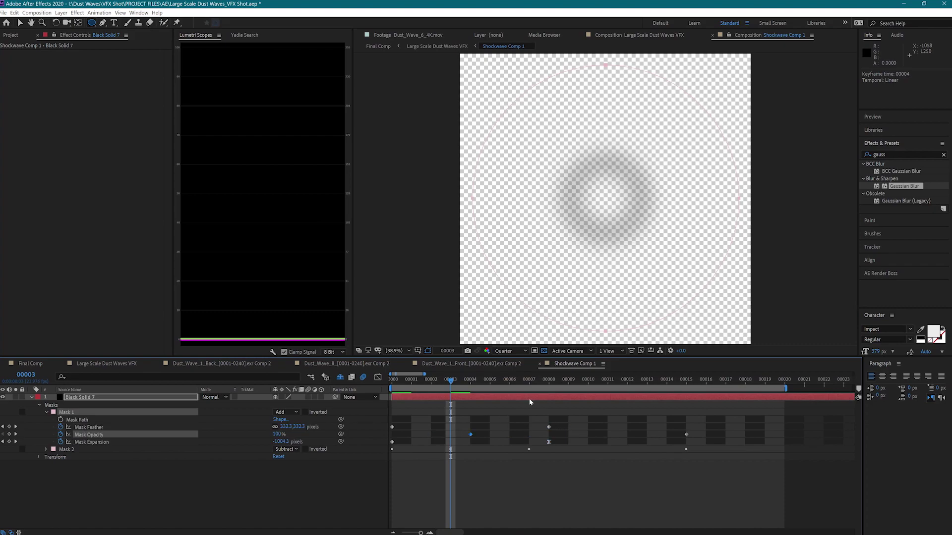
# Step: Set Mask 1's feather to 400 px and its expansion to -245 px at frame 8
pyautogui.click(548, 385)
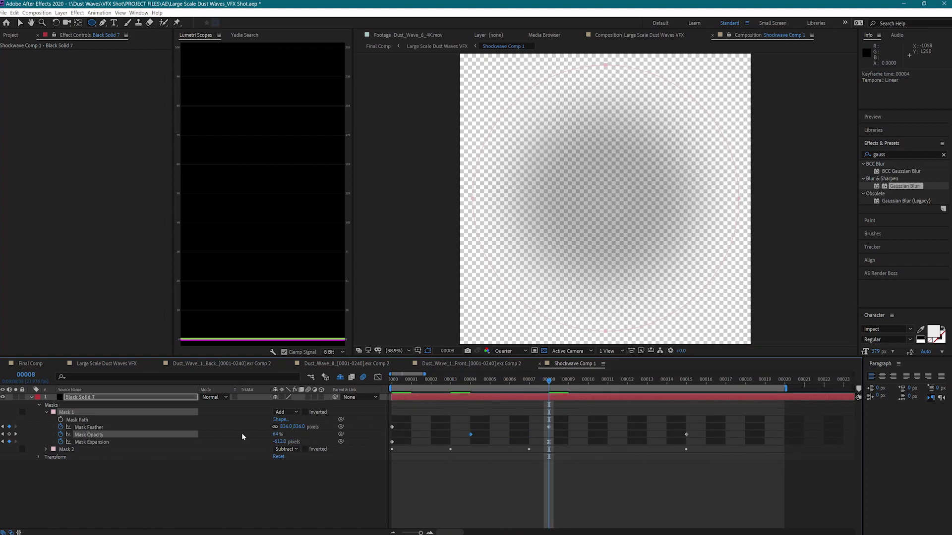
pyautogui.moveTo(292, 427); pyautogui.dragTo(284, 427)
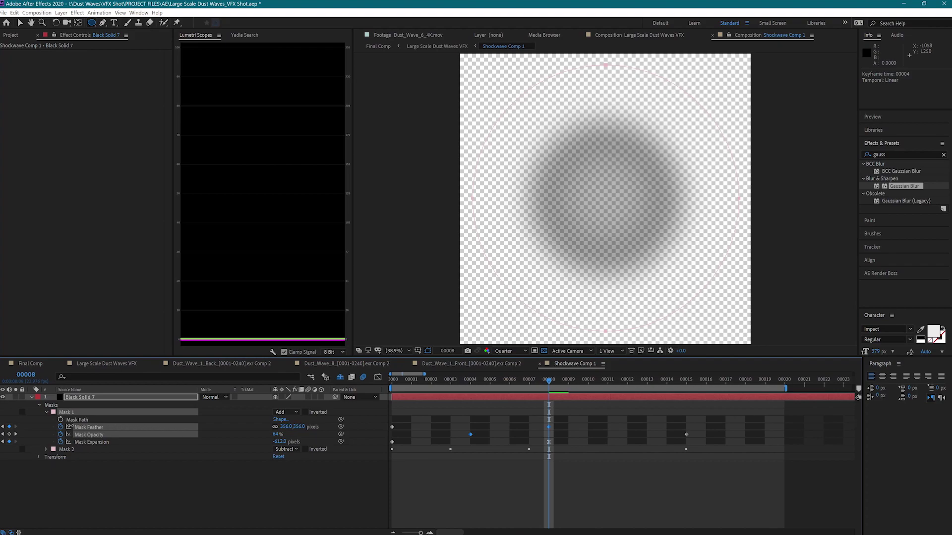
pyautogui.click(78, 428)
pyautogui.click(286, 426)
pyautogui.write('400')
pyautogui.press('Return')
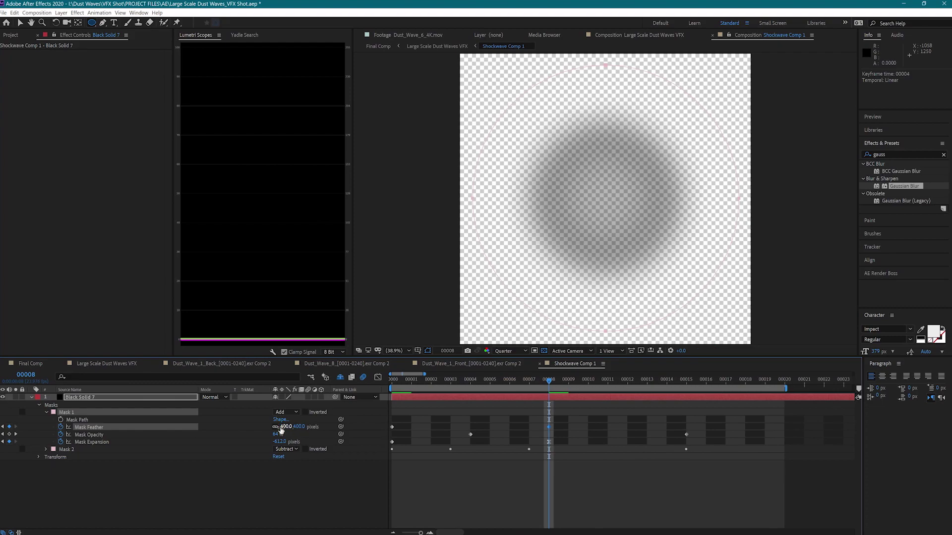
pyautogui.moveTo(279, 442); pyautogui.dragTo(436, 440)
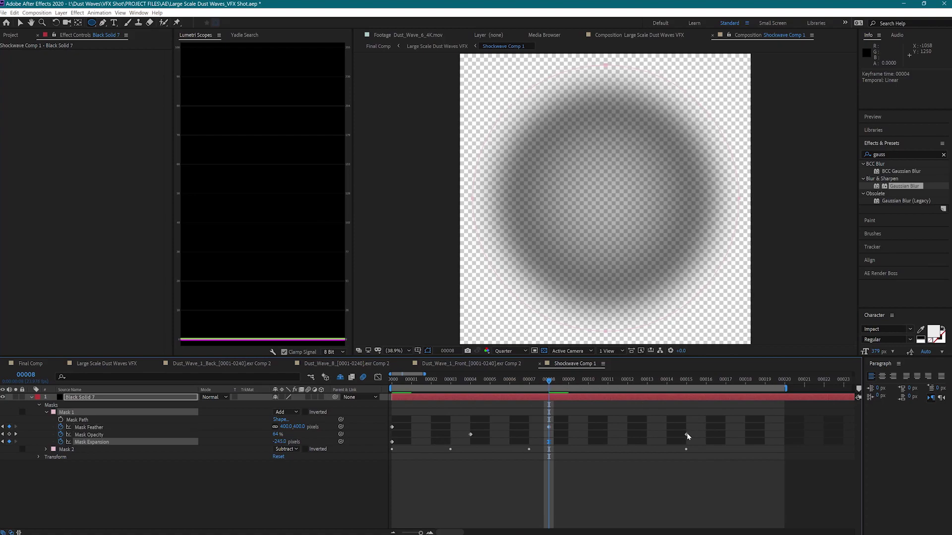
# Step: Move Mask 1's last opacity keyframe to frame 14 and keyframe its feather at 500 px on frame 12
pyautogui.moveTo(687, 435); pyautogui.dragTo(671, 434)
pyautogui.moveTo(549, 399); pyautogui.dragTo(626, 399)
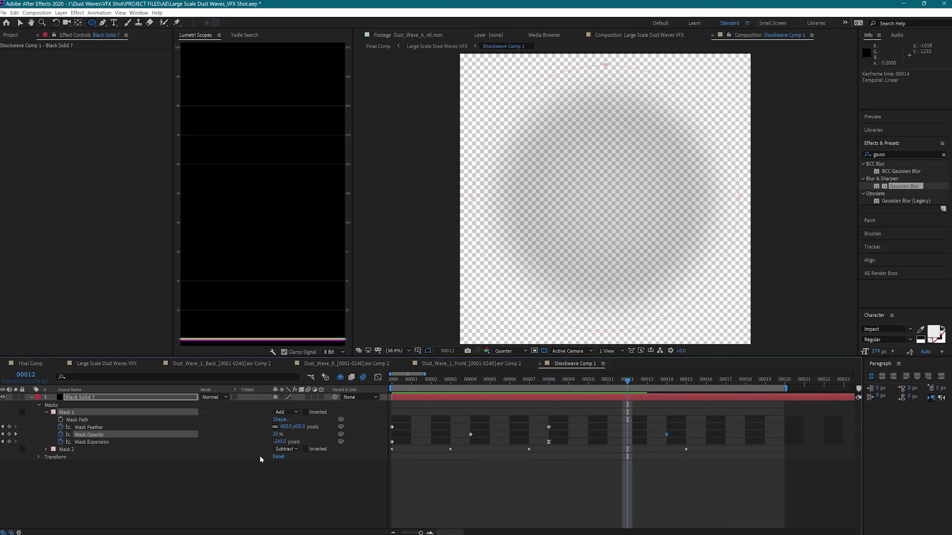
pyautogui.moveTo(286, 427); pyautogui.dragTo(331, 428)
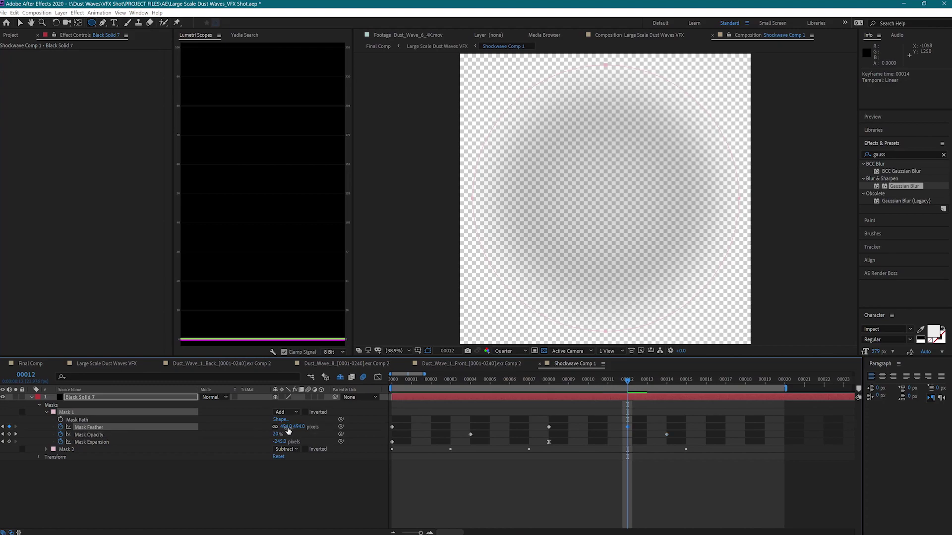
pyautogui.click(285, 427)
pyautogui.write('500')
pyautogui.press('Return')
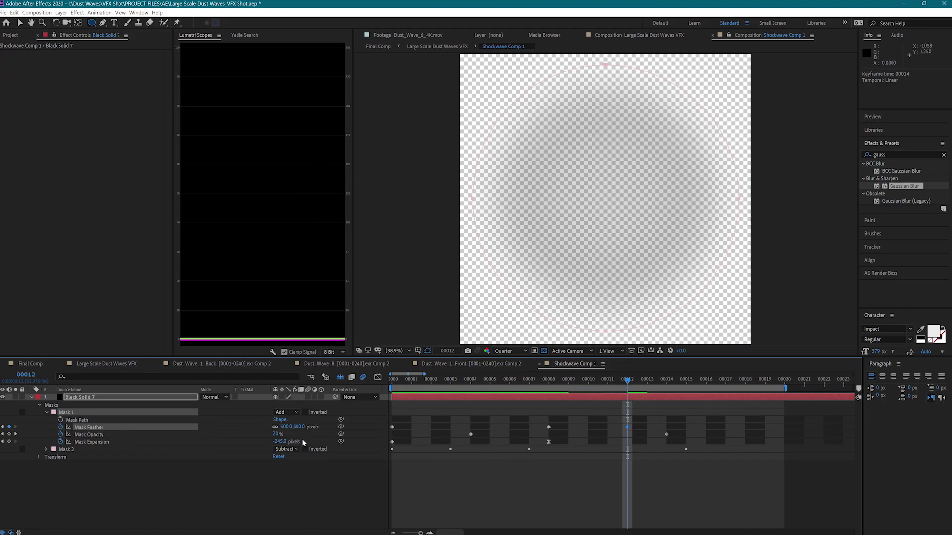
# Step: Preview the shockwave animation and, in the Large Scale Dust Waves VFX comp, parent the Shockwave layer to Impact 1 Null
pyautogui.press('space')
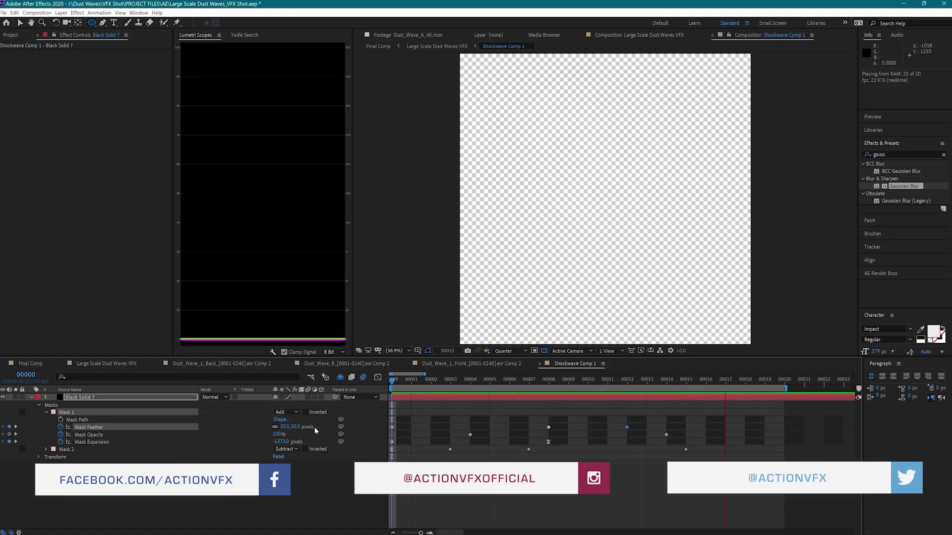
pyautogui.click(97, 364)
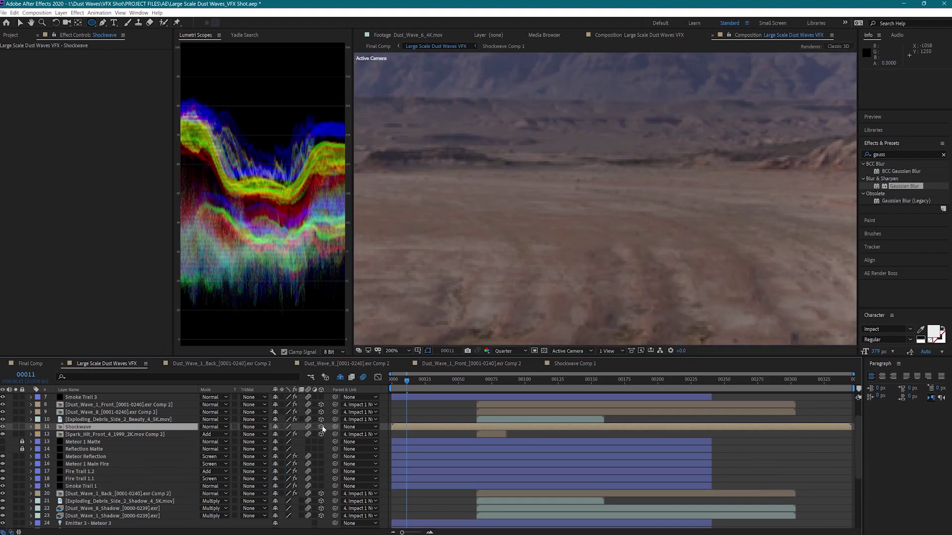
pyautogui.click(353, 428)
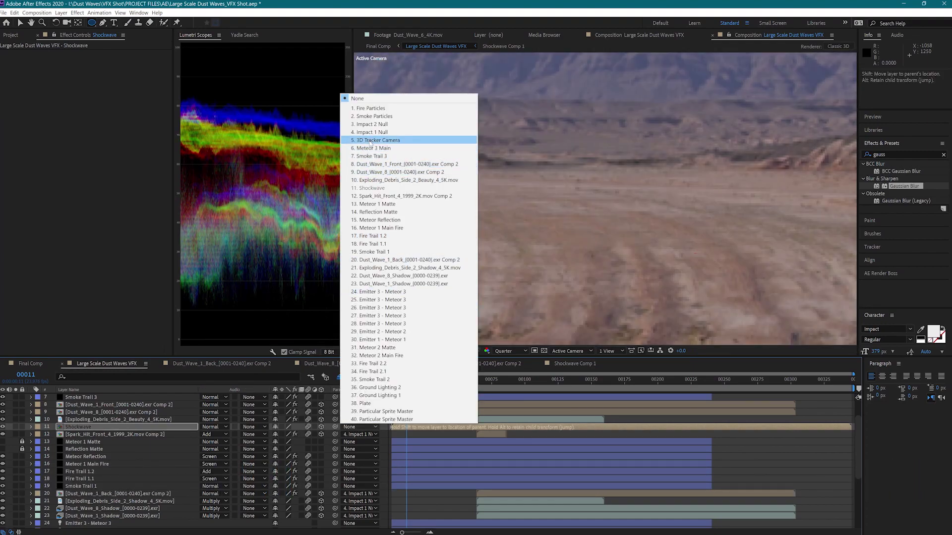
pyautogui.click(370, 135)
# Step: Set the Shockwave layer's position to 0, 0, 0 so it sits on its parent null
pyautogui.press('p')
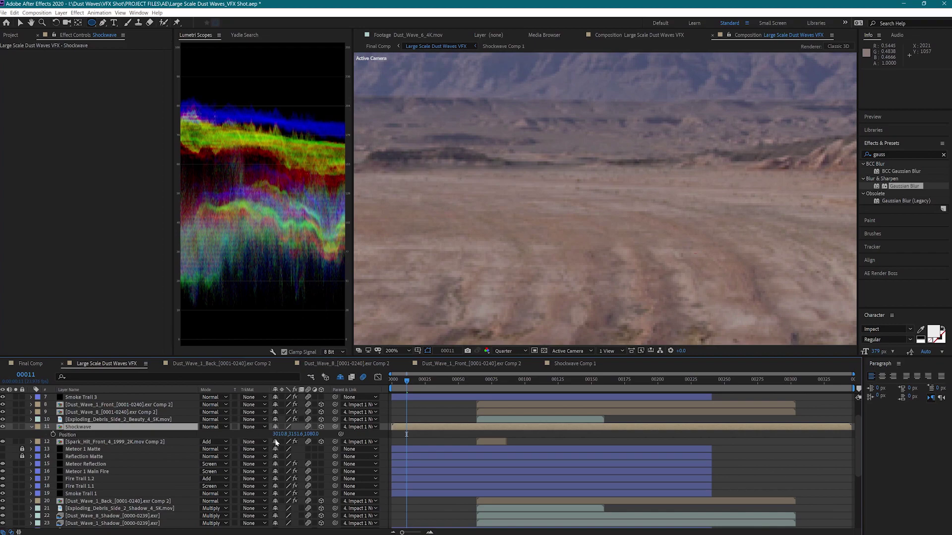
pyautogui.click(276, 435)
pyautogui.write('0')
pyautogui.press('Tab')
pyautogui.write('0')
pyautogui.press('Tab')
pyautogui.write('0')
pyautogui.press('Return')
pyautogui.moveTo(672, 275); pyautogui.dragTo(594, 228)
pyautogui.scroll(-1, 593, 228)
# Step: Set the Shockwave layer's orientation to 0°, 0°, 0° so it lies flat on the ground
pyautogui.press('r')
pyautogui.moveTo(278, 435); pyautogui.dragTo(246, 433)
pyautogui.click(291, 435)
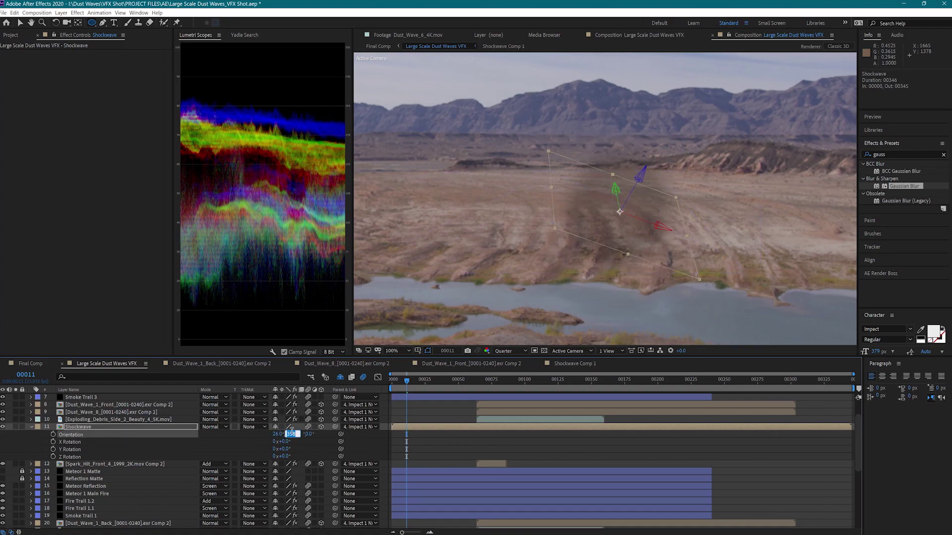
pyautogui.write('0')
pyautogui.press('Return')
pyautogui.moveTo(278, 434); pyautogui.dragTo(267, 435)
pyautogui.click(278, 435)
pyautogui.write('0')
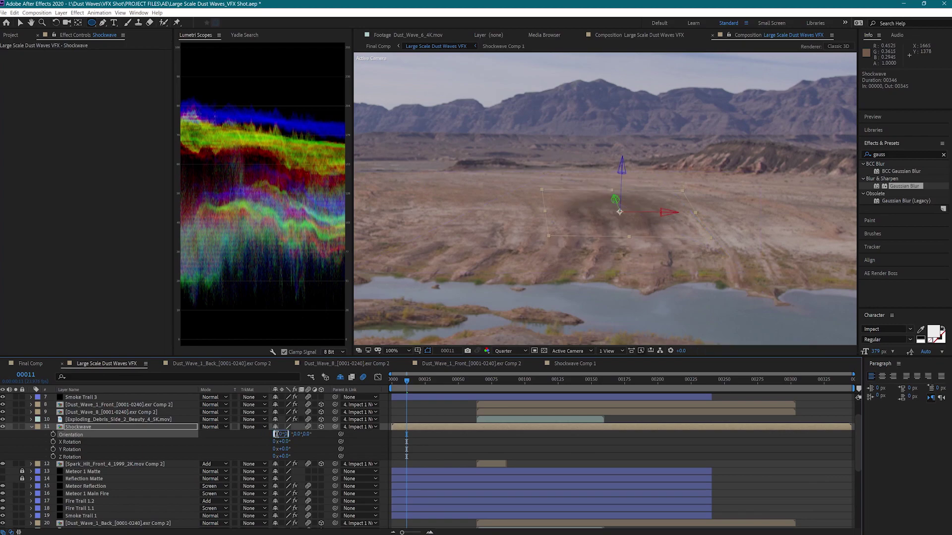
pyautogui.press('Return')
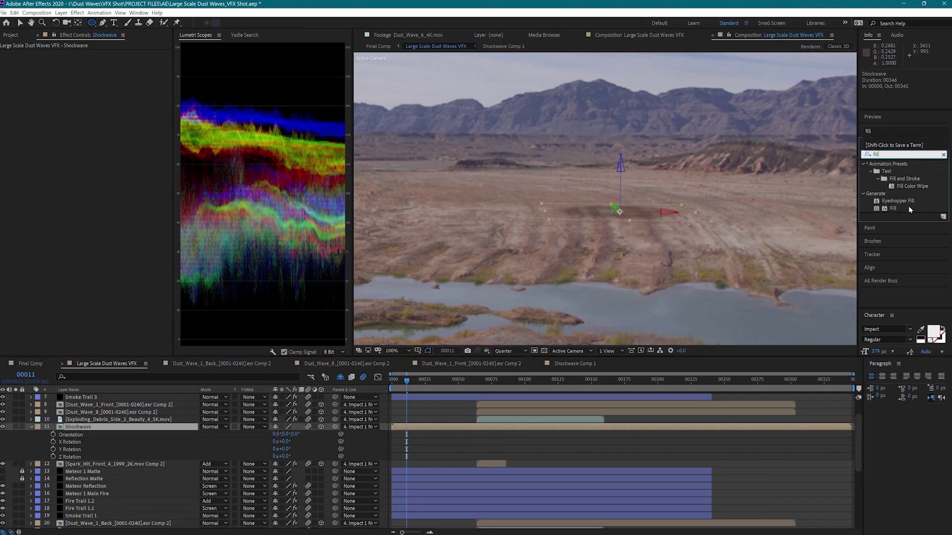
# Step: Apply the Fill effect to the Shockwave layer and sample its color from the desert ground
pyautogui.doubleClick(905, 207)
pyautogui.press('v')
pyautogui.click(108, 77)
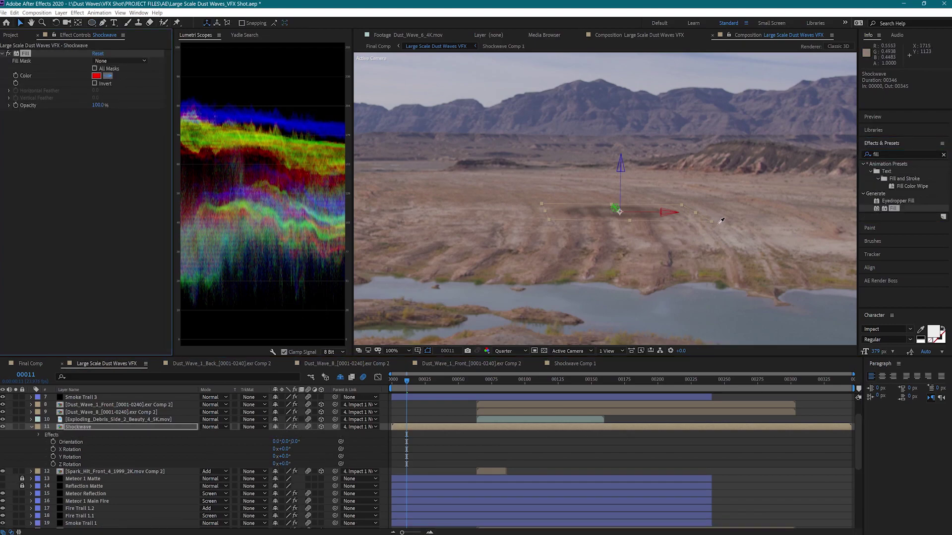
pyautogui.click(589, 240)
# Step: Turn off Accepts Lights in the Shockwave layer's material options
pyautogui.click(31, 428)
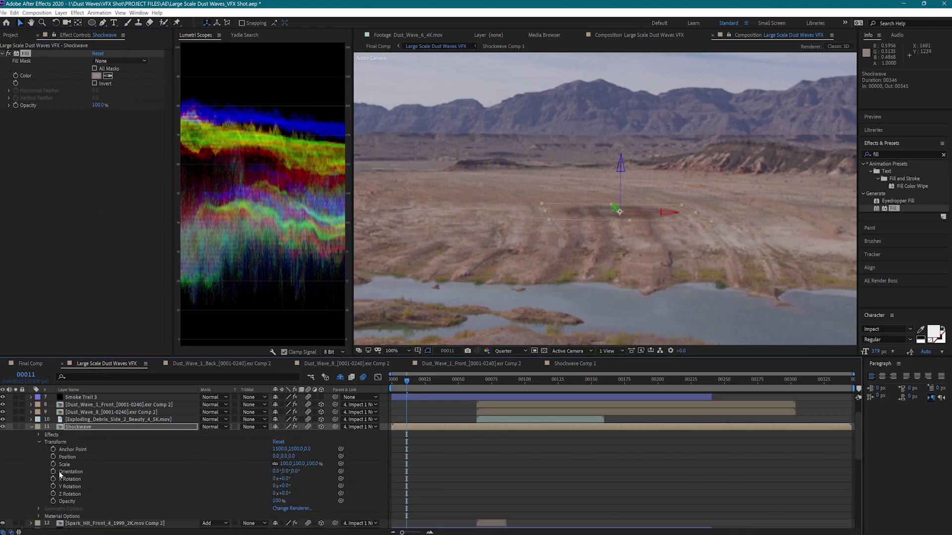
pyautogui.click(39, 516)
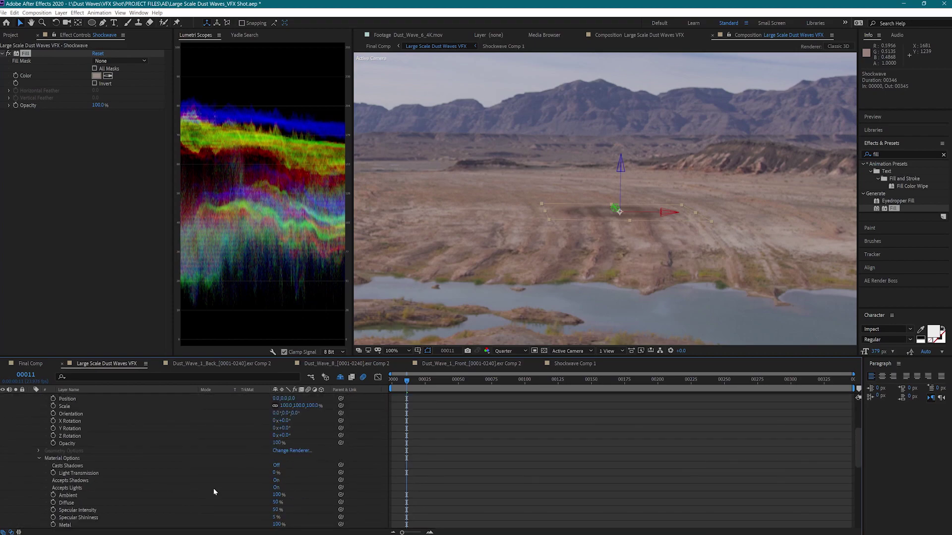
pyautogui.click(276, 488)
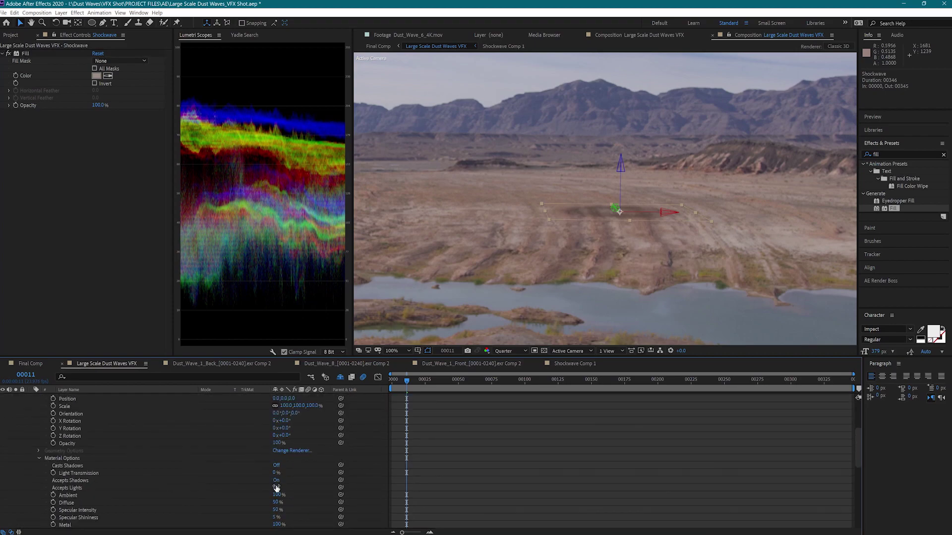
pyautogui.scroll(2, 84, 436)
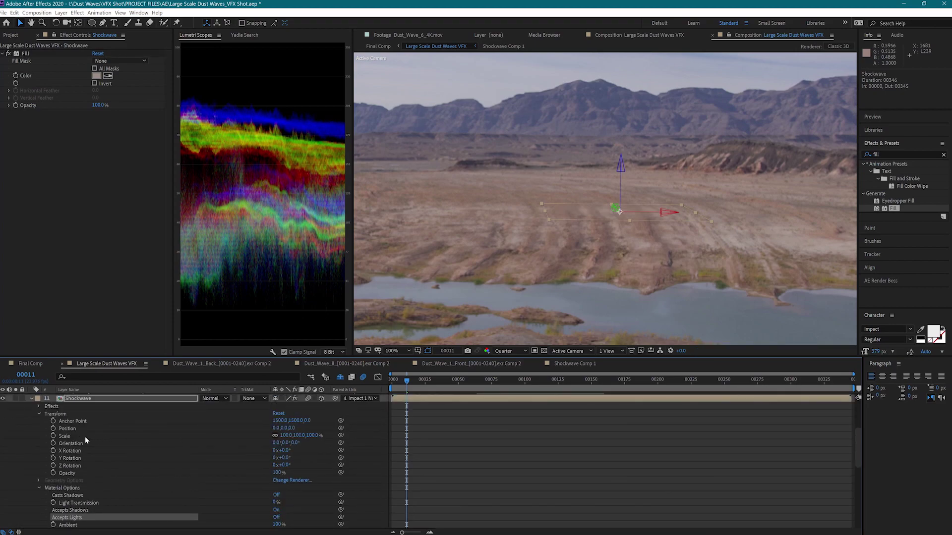
# Step: Set the Shockwave layer's opacity to 20%
pyautogui.press('u')
pyautogui.press('t')
pyautogui.click(278, 436)
pyautogui.write('20')
pyautogui.press('Return')
# Step: Move the Shockwave layer to start at frame 64 and go to frame 67 to check it
pyautogui.moveTo(413, 430); pyautogui.dragTo(501, 432)
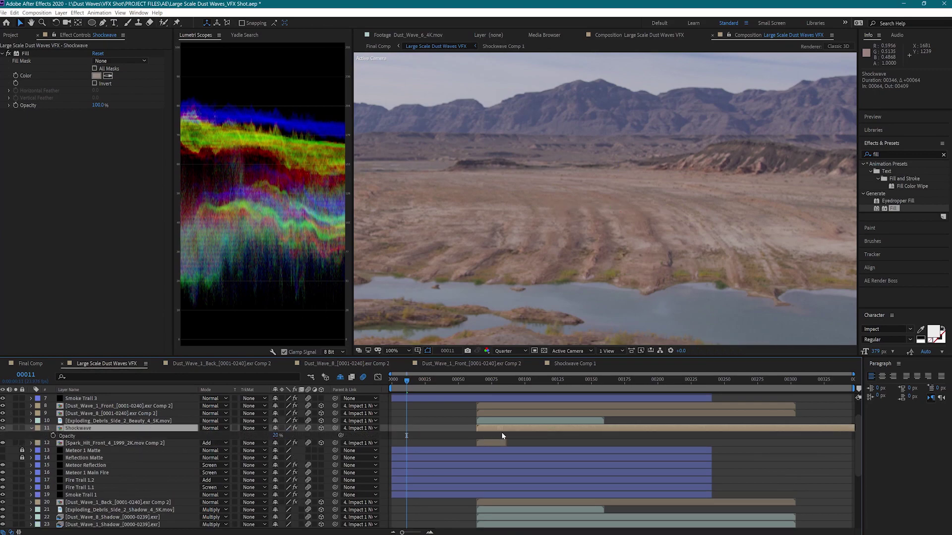
pyautogui.click(480, 385)
pyautogui.click(480, 385)
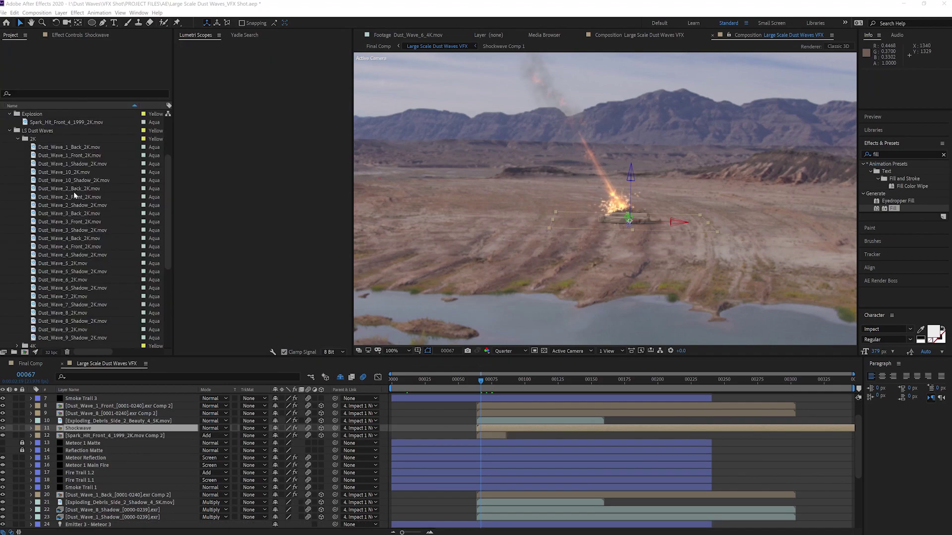
# Step: Add the 2K Dust_Wave_2 Back, Front and Shadow clips and the Dust_Wave_7 clip with its shadow directly below the Meteor 2 Matte layer
pyautogui.click(76, 197)
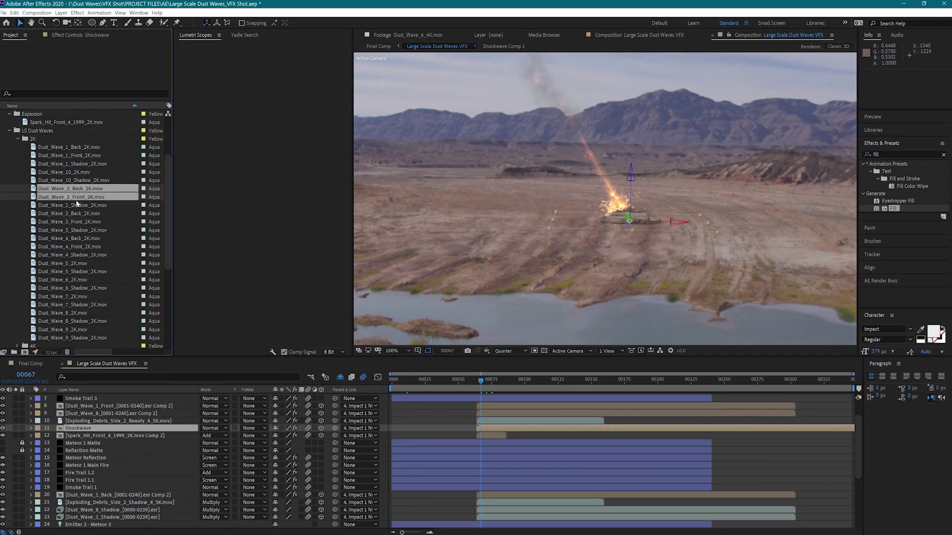
pyautogui.keyDown('shift'); pyautogui.click(76, 206); pyautogui.keyUp('shift')
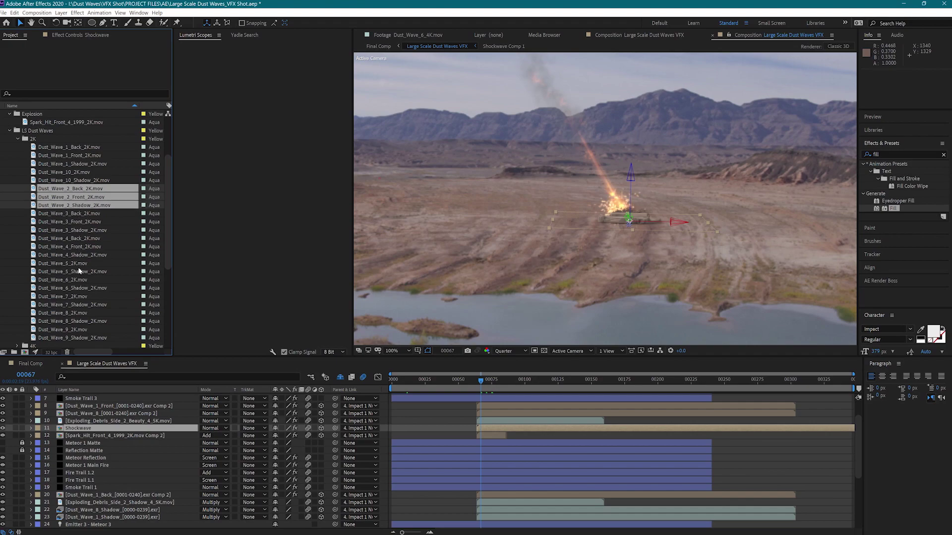
pyautogui.keyDown('ctrl'); pyautogui.click(76, 295); pyautogui.keyUp('ctrl')
pyautogui.keyDown('ctrl'); pyautogui.click(78, 304); pyautogui.keyUp('ctrl')
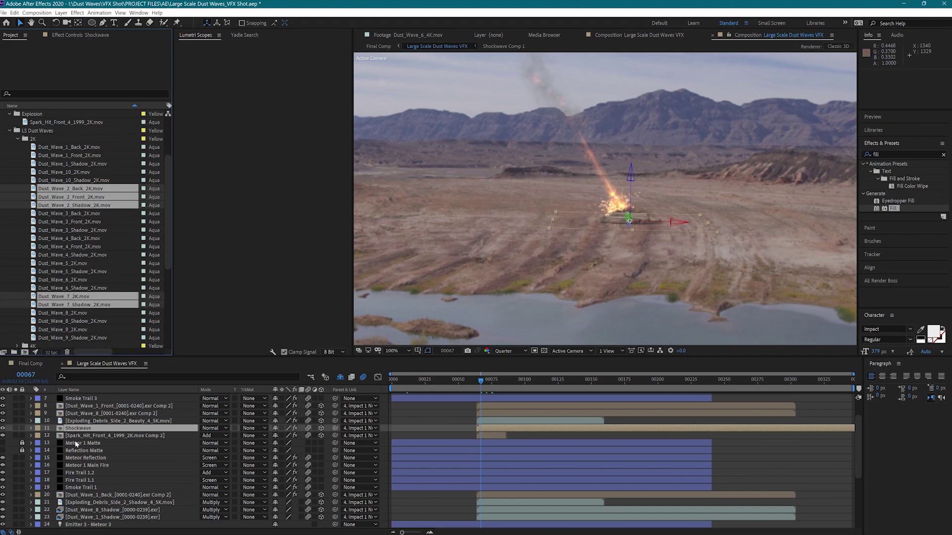
pyautogui.scroll(-7, 92, 452)
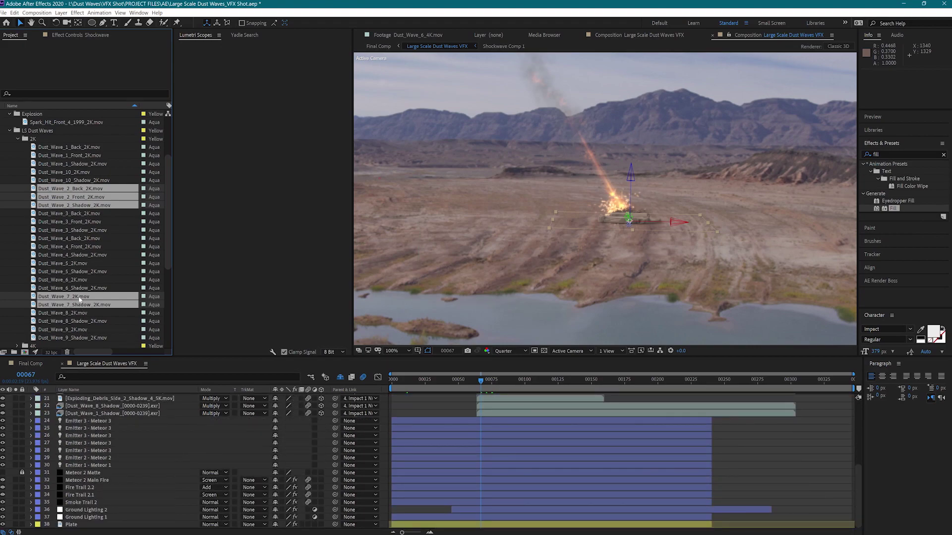
pyautogui.moveTo(79, 299); pyautogui.dragTo(86, 480)
pyautogui.scroll(-2, 106, 439)
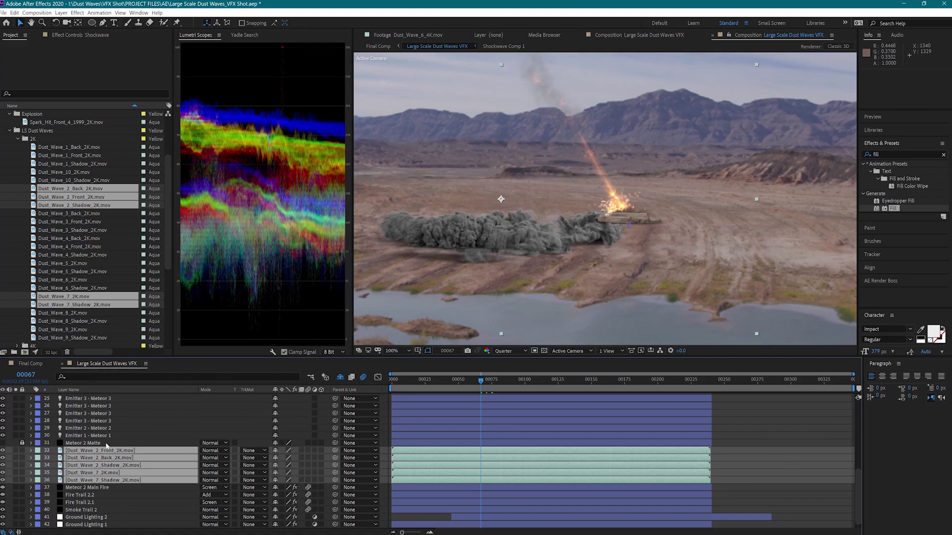
# Step: Enable motion blur and 3D on the five new dust wave layers and parent them to Impact 2 Null
pyautogui.click(308, 450)
pyautogui.moveTo(322, 450); pyautogui.dragTo(324, 465)
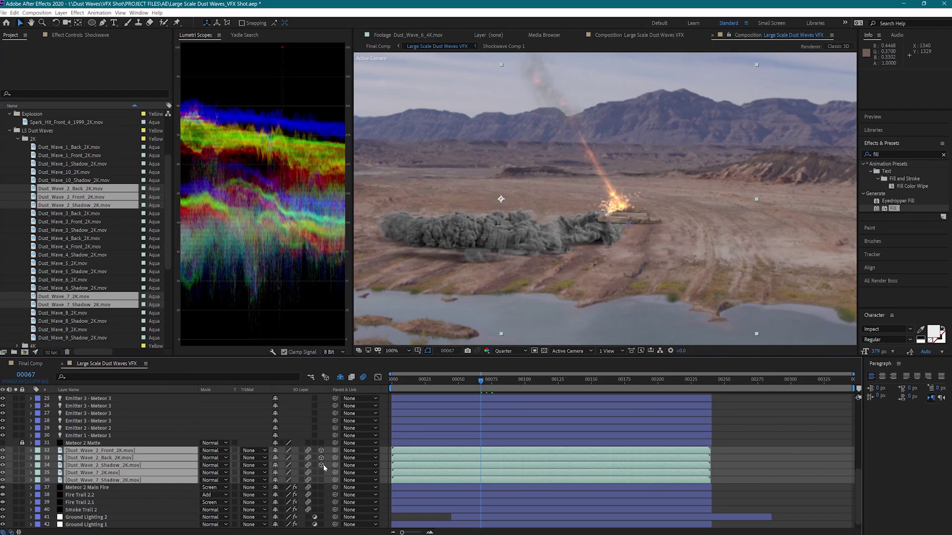
pyautogui.click(353, 480)
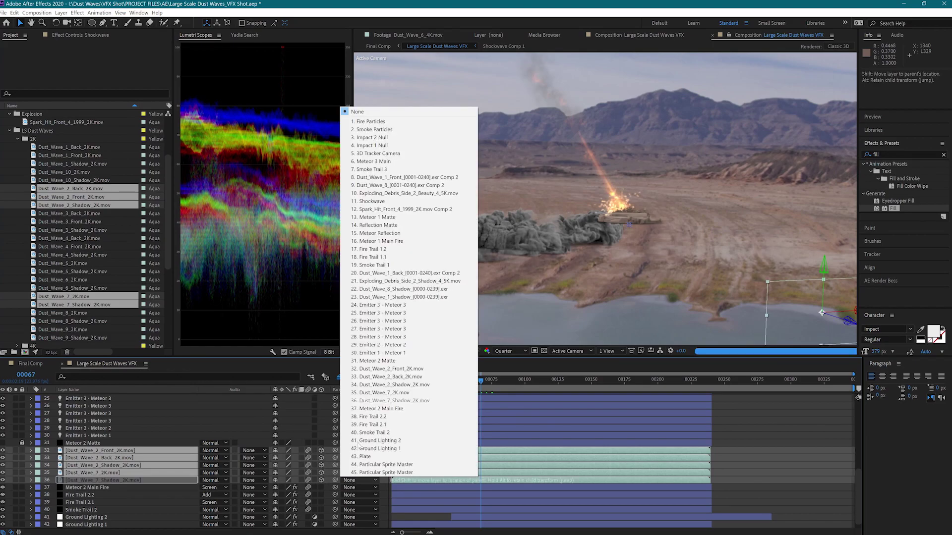
pyautogui.click(379, 138)
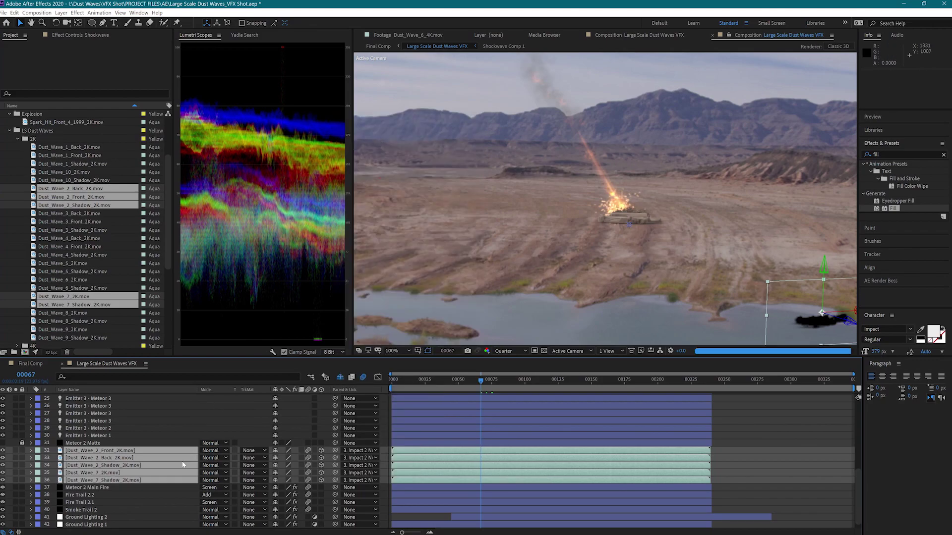
# Step: Turn off Accepts Lights in the material options of the five new dust wave layers
pyautogui.click(31, 450)
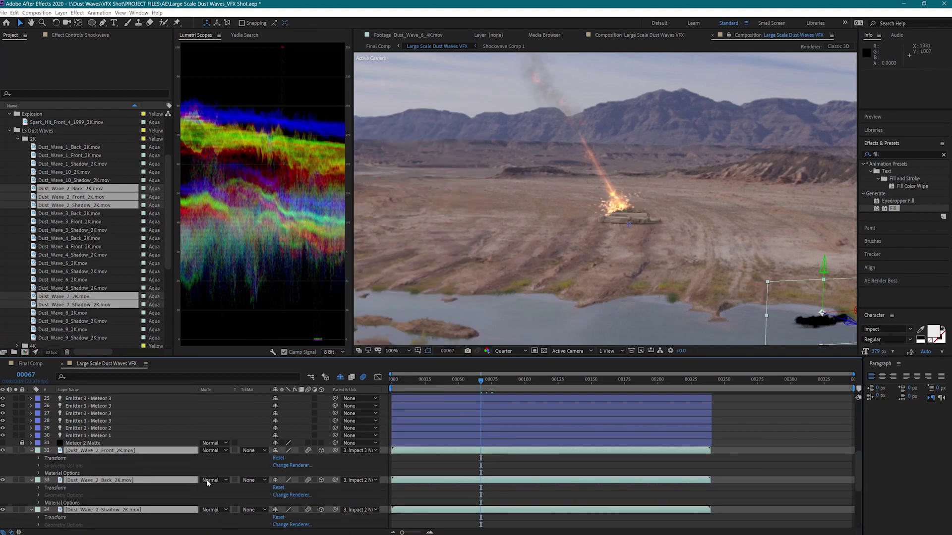
pyautogui.click(40, 474)
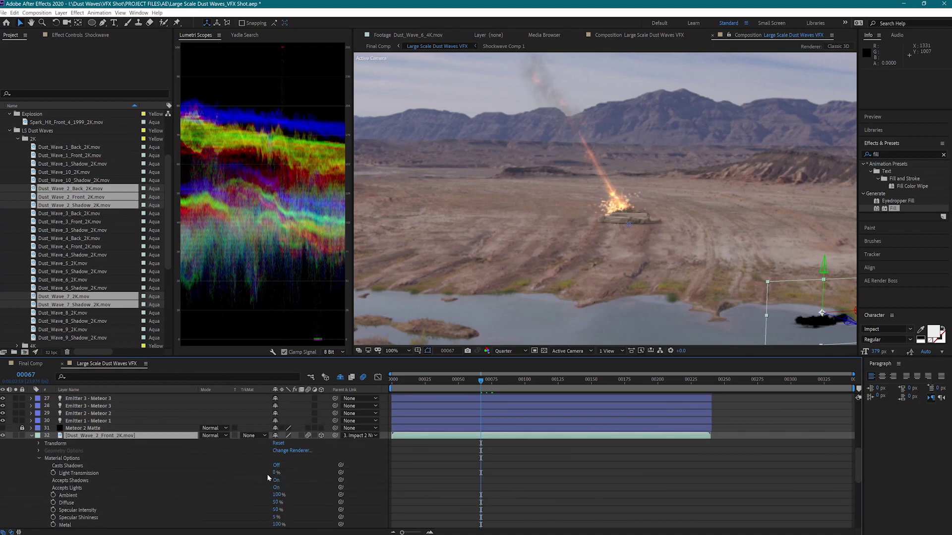
pyautogui.click(31, 436)
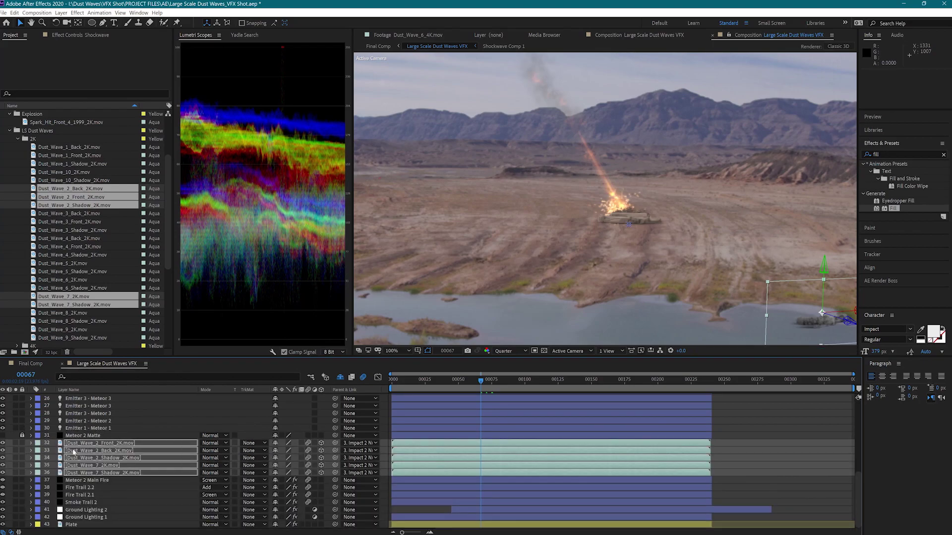
# Step: Set the position of all five new dust wave layers to 0, 0, 0
pyautogui.press('p')
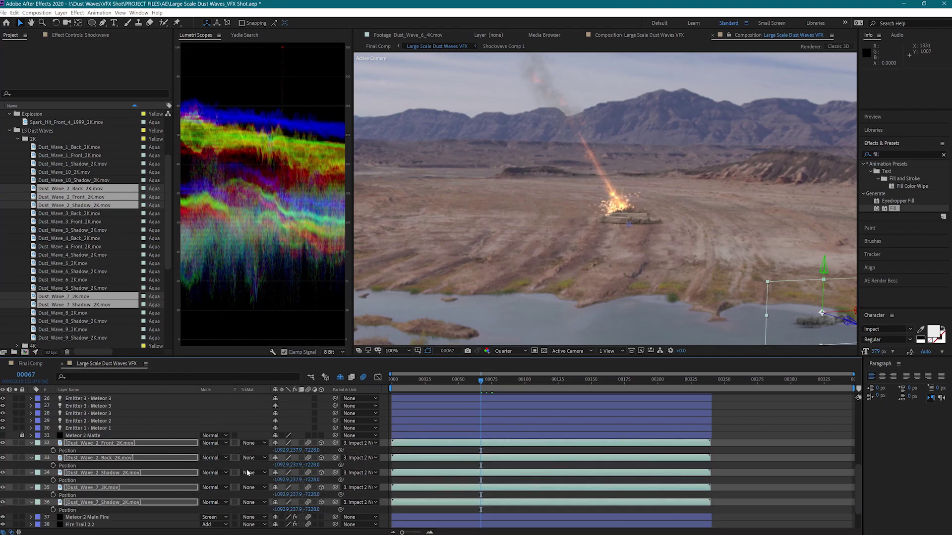
pyautogui.click(280, 451)
pyautogui.write('0')
pyautogui.press('Tab')
pyautogui.write('0')
pyautogui.press('Tab')
pyautogui.write('0')
pyautogui.press('Return')
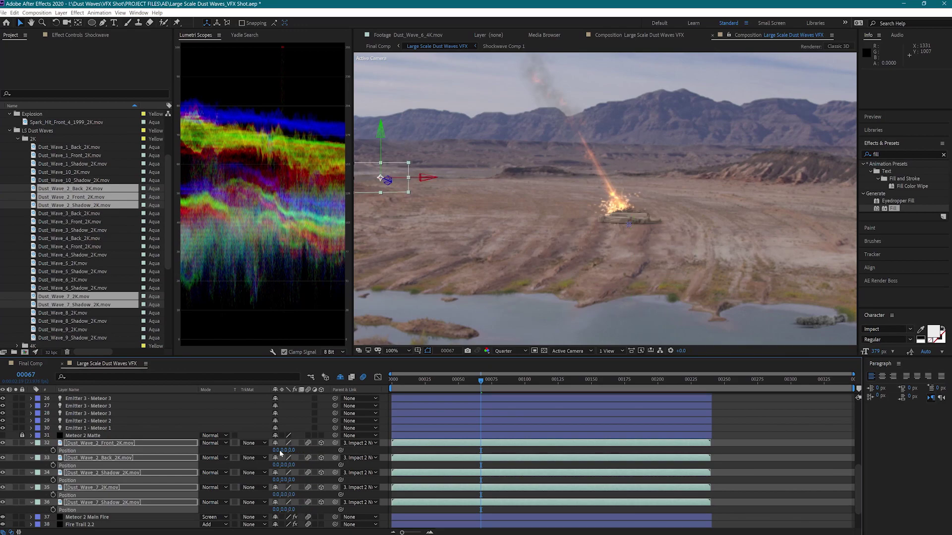
# Step: Set the Y orientation of the five new dust wave layers to 11°
pyautogui.press('r')
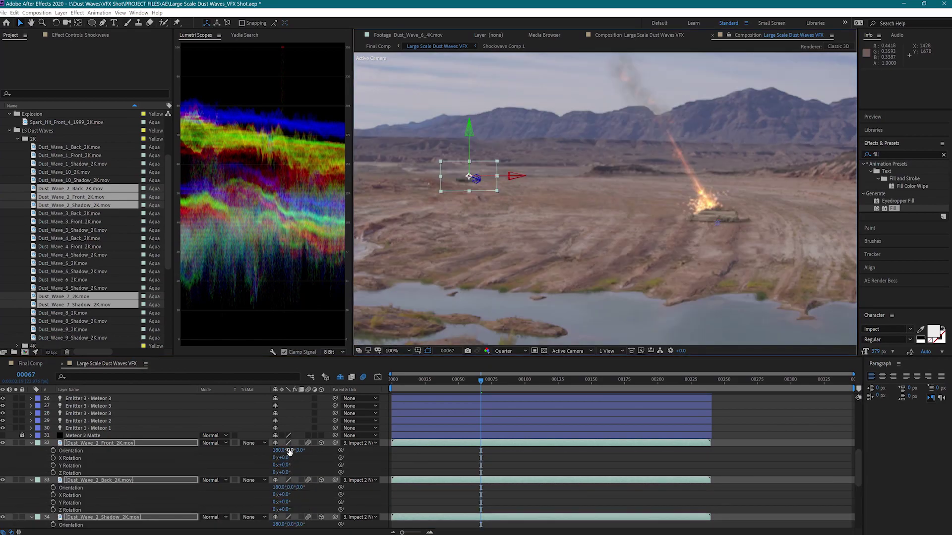
pyautogui.moveTo(289, 451); pyautogui.dragTo(295, 450)
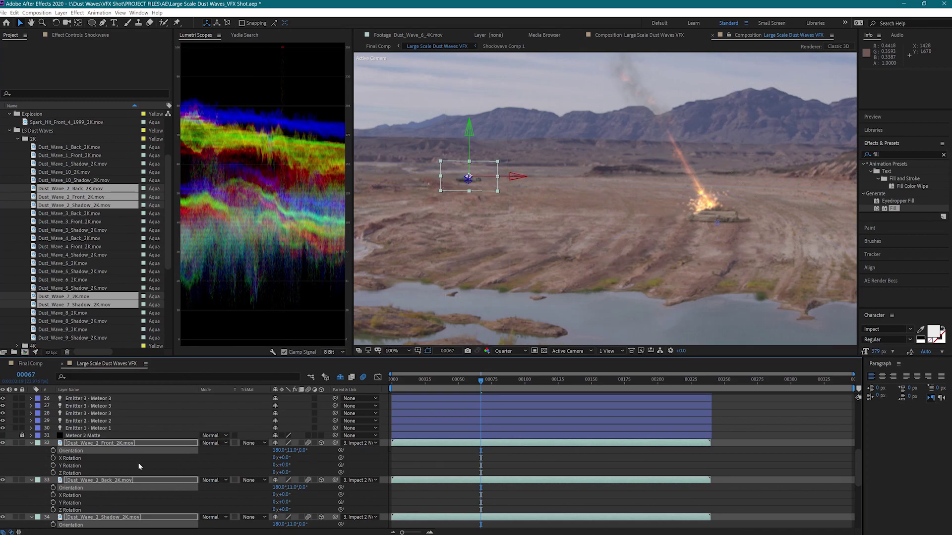
pyautogui.press('r')
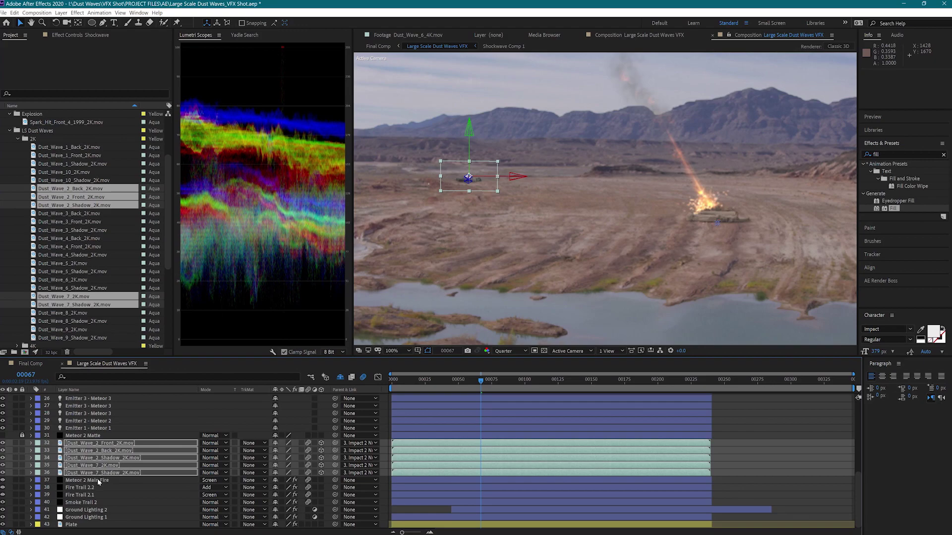
# Step: Find Meteor 2's impact frame from its emitter's position keyframes and shift the five dust wave layers to start at frame 115
pyautogui.moveTo(456, 382); pyautogui.dragTo(451, 382)
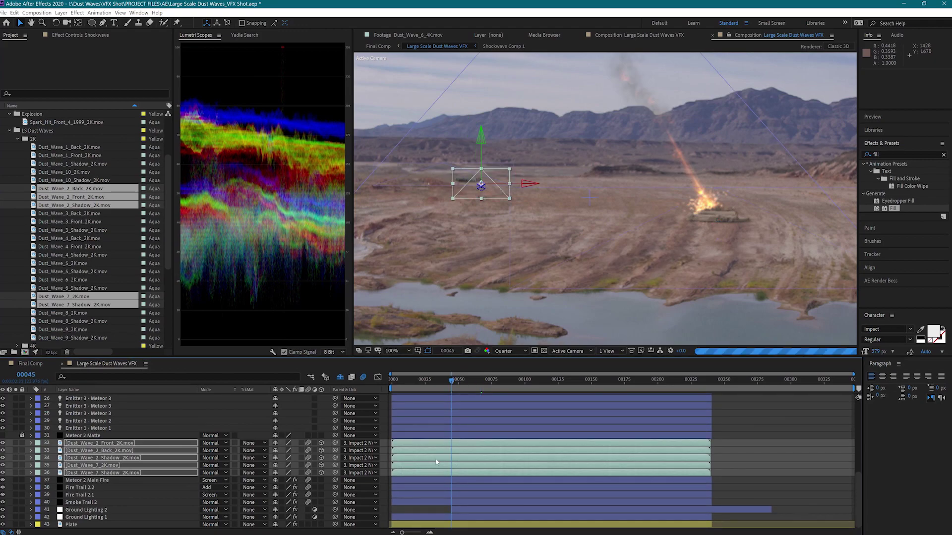
pyautogui.moveTo(432, 472); pyautogui.dragTo(494, 475)
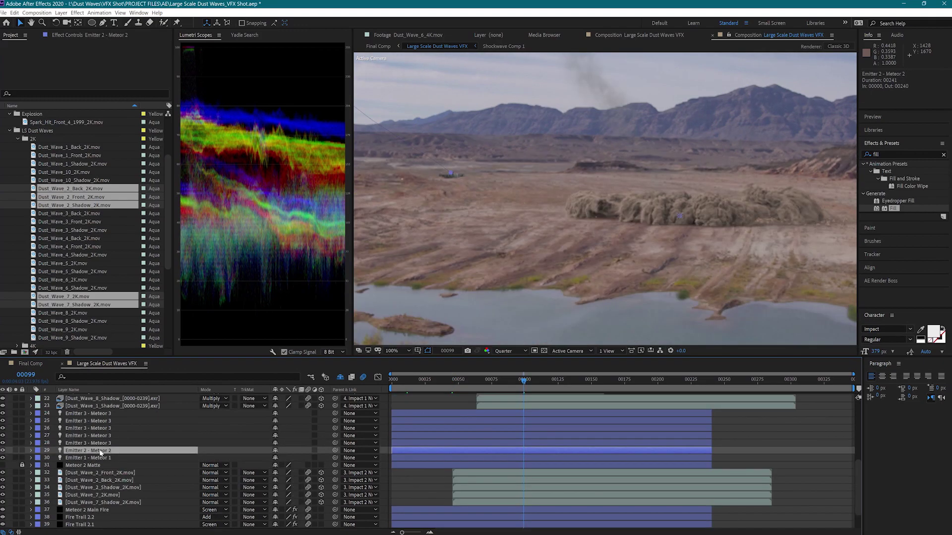
pyautogui.press('p')
pyautogui.moveTo(526, 383); pyautogui.dragTo(539, 386)
pyautogui.click(514, 481)
pyautogui.keyDown('shift'); pyautogui.click(507, 510); pyautogui.keyUp('shift')
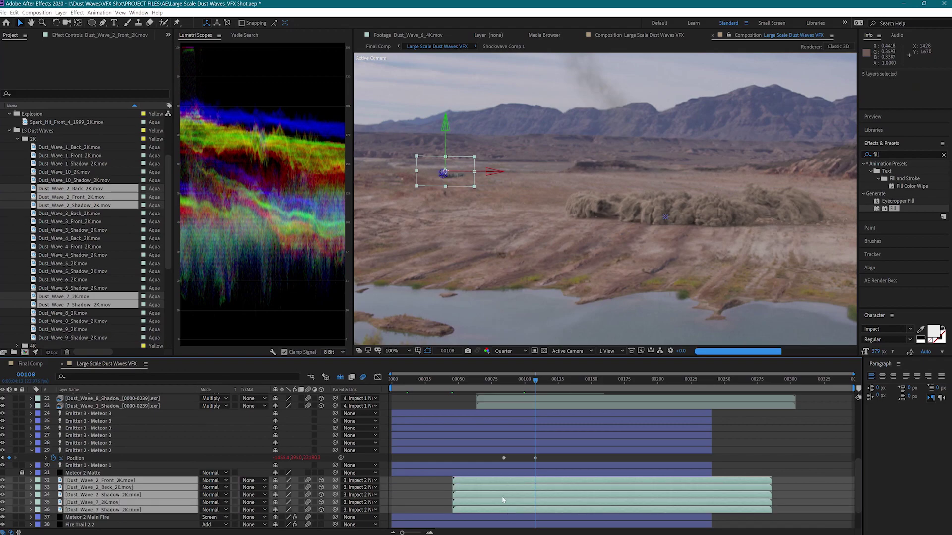
pyautogui.moveTo(546, 484); pyautogui.dragTo(595, 484)
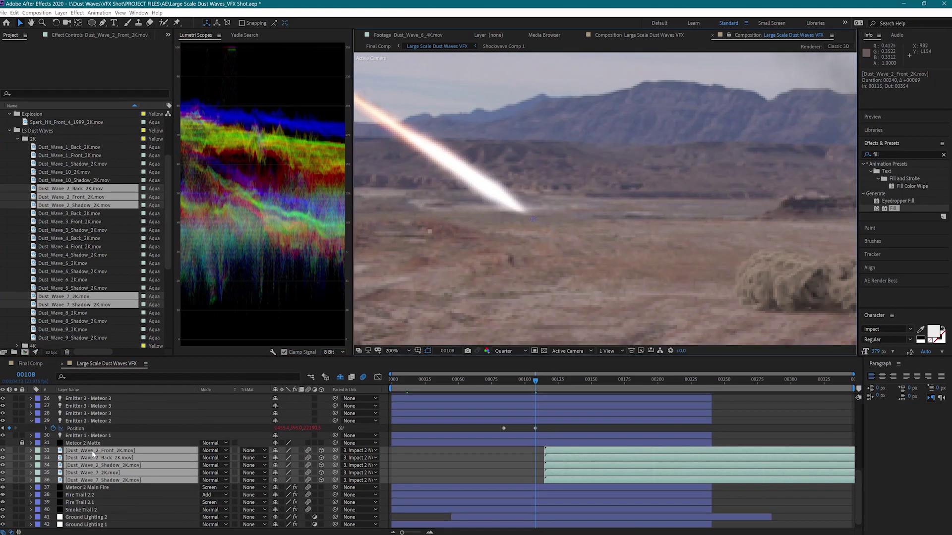
# Step: Try a positive 32.6% scale on the five selected dust wave layers
pyautogui.press('s')
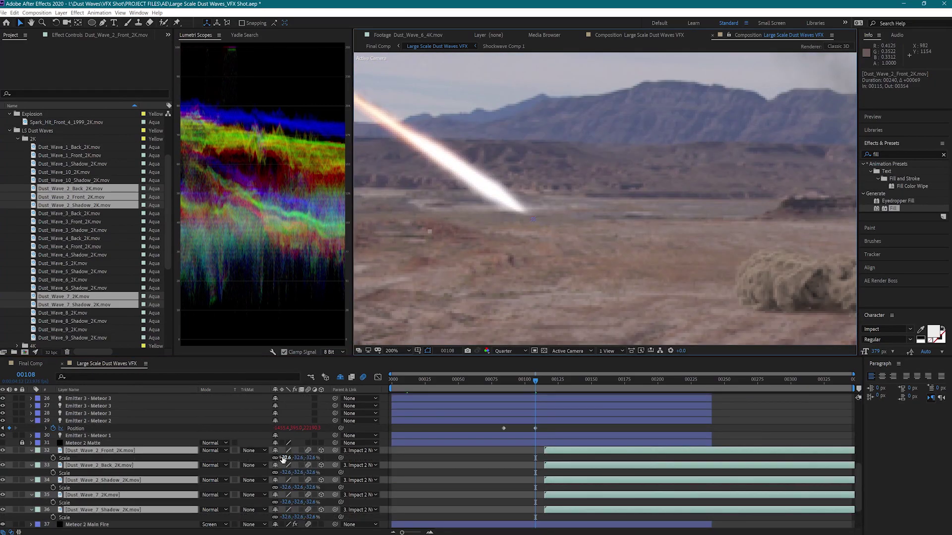
pyautogui.click(283, 458)
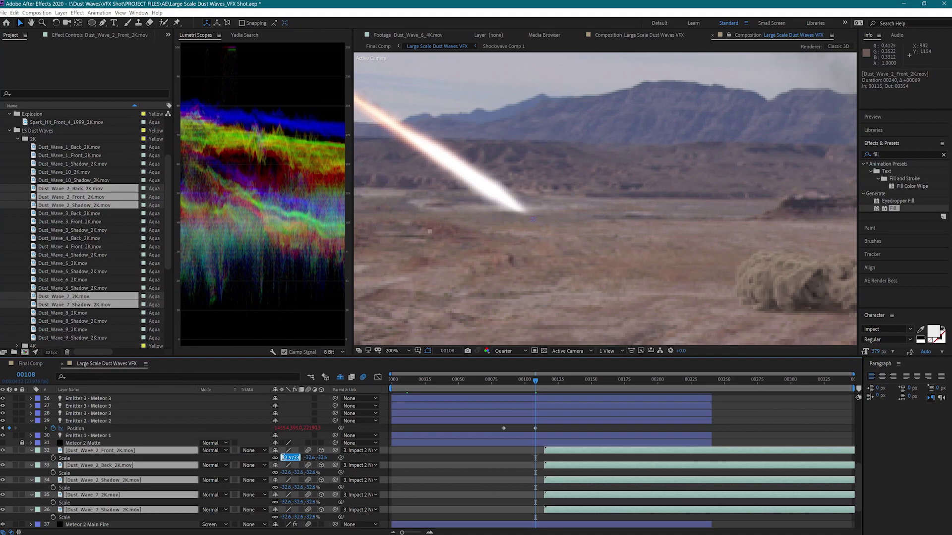
pyautogui.click(275, 458)
pyautogui.click(285, 458)
pyautogui.click(285, 457)
pyautogui.press('BackSpace')
pyautogui.press('Return')
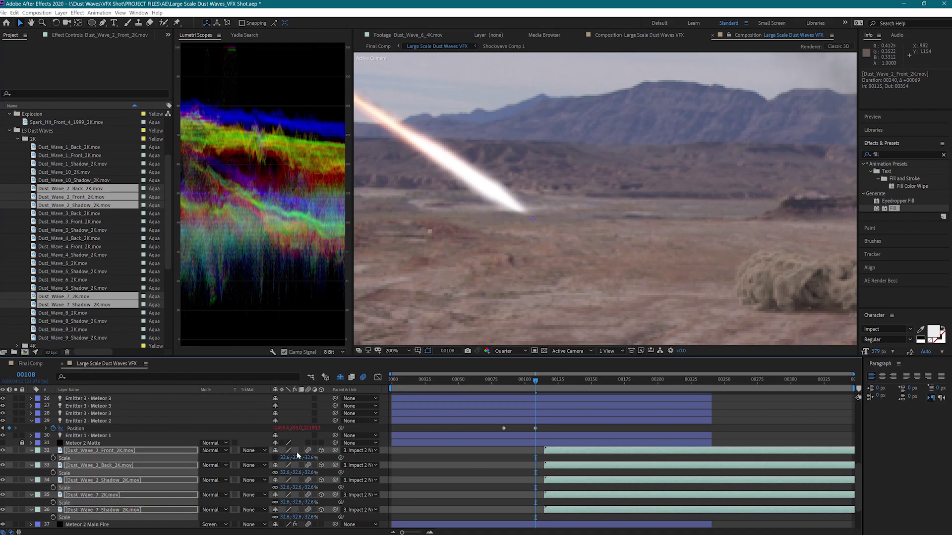
# Step: Try starting the five dust wave layers at frame 108, then undo that shift and the scale change
pyautogui.moveTo(560, 451); pyautogui.dragTo(552, 450)
pyautogui.hotkey('alt', 'pageup')
pyautogui.hotkey('alt', 'pageup')
pyautogui.hotkey('alt', 'pageup')
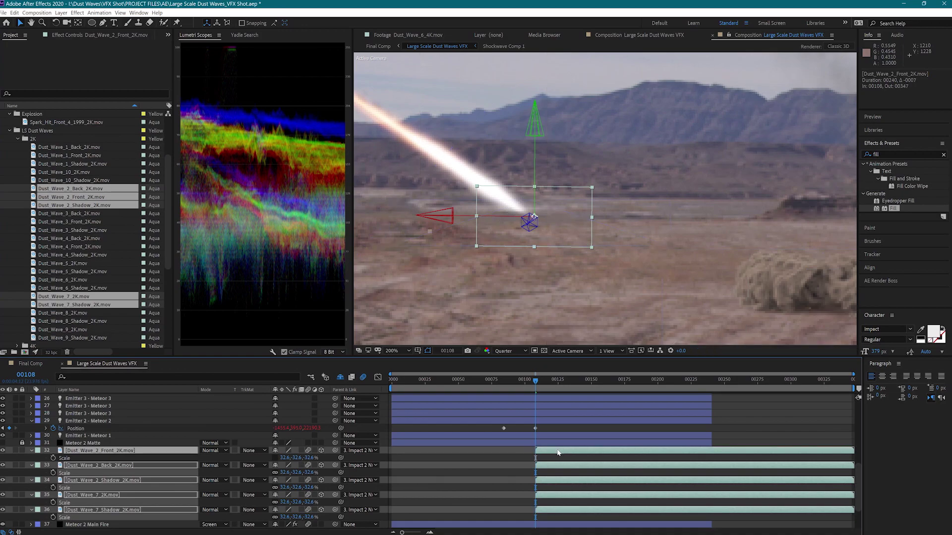
pyautogui.hotkey('ctrl', 'z')
pyautogui.hotkey('ctrl', 'z')
pyautogui.hotkey('ctrl', 'z')
pyautogui.hotkey('ctrl', 'z')
pyautogui.hotkey('ctrl', 'z')
# Step: Set the scale of the five dust wave layers to 100% and shift them to start at frame 106
pyautogui.click(295, 458)
pyautogui.write('100')
pyautogui.press('Return')
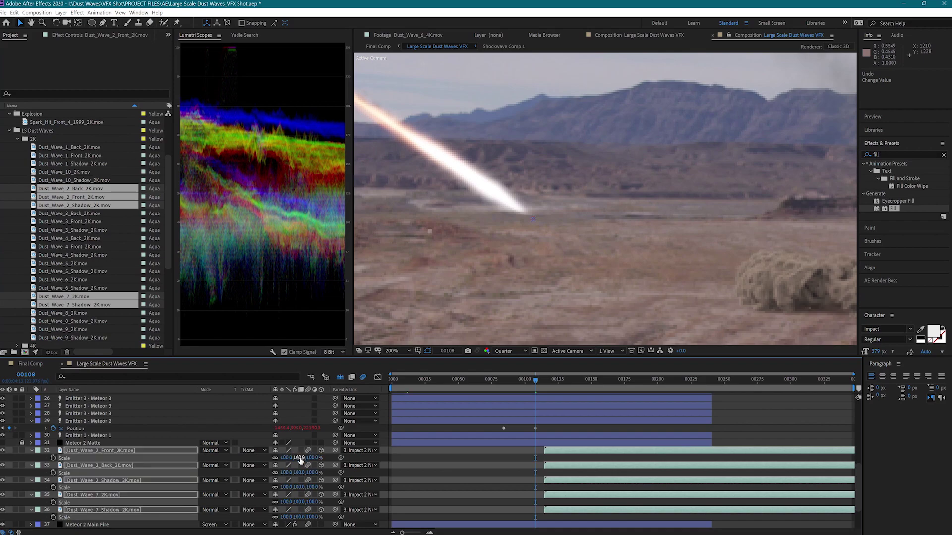
pyautogui.moveTo(557, 450); pyautogui.dragTo(546, 450)
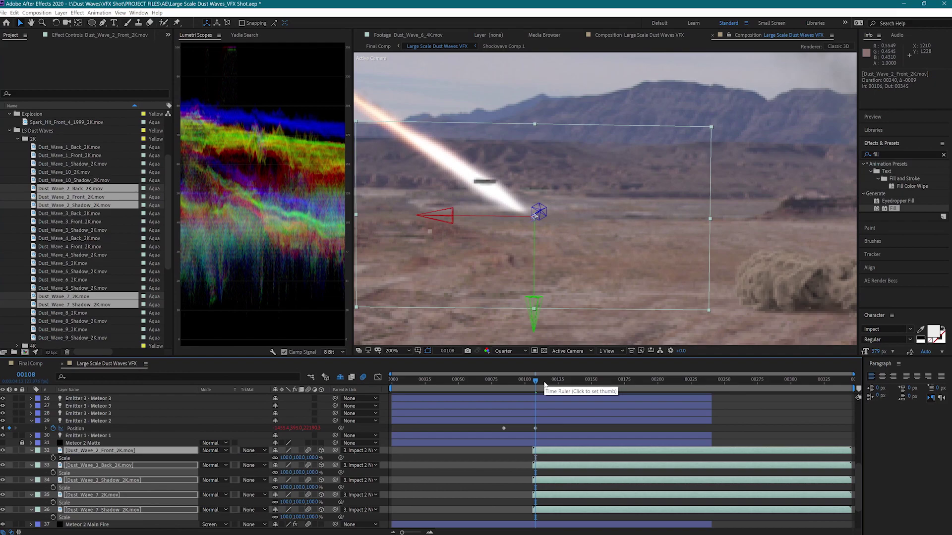
# Step: Set the X orientation of the five dust wave layers to 0° and collapse their properties
pyautogui.press('r')
pyautogui.click(278, 458)
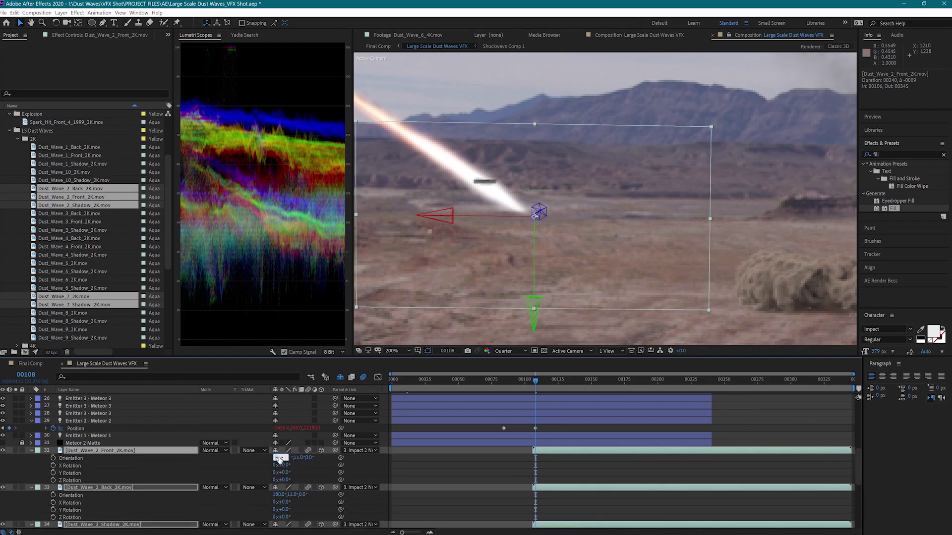
pyautogui.write('0')
pyautogui.press('Return')
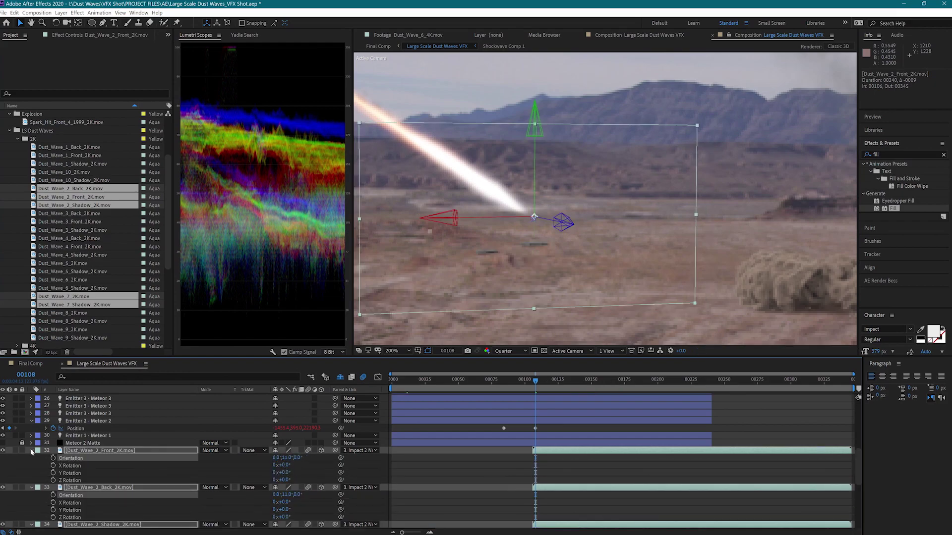
pyautogui.click(32, 451)
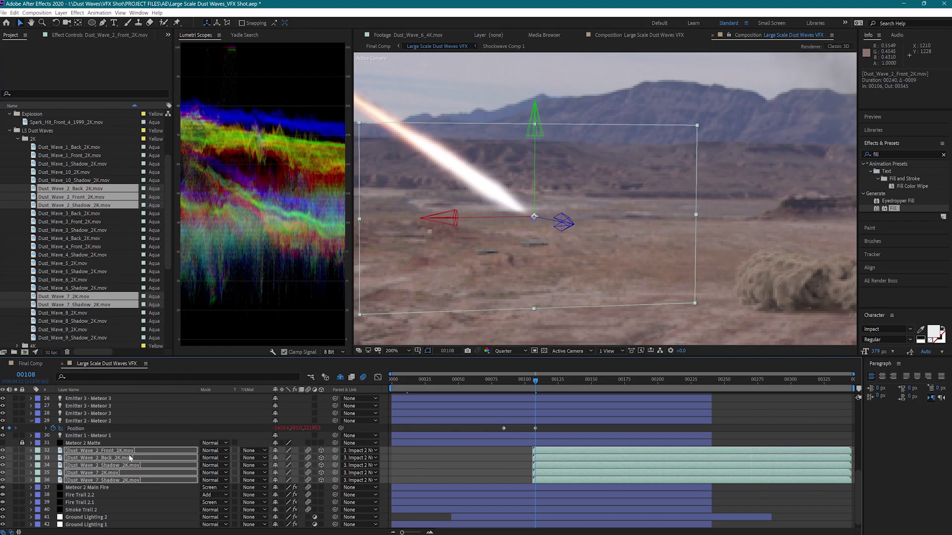
# Step: Set the anchor point Y of the Dust_Wave_2 front, back and shadow layers to about 698
pyautogui.press('a')
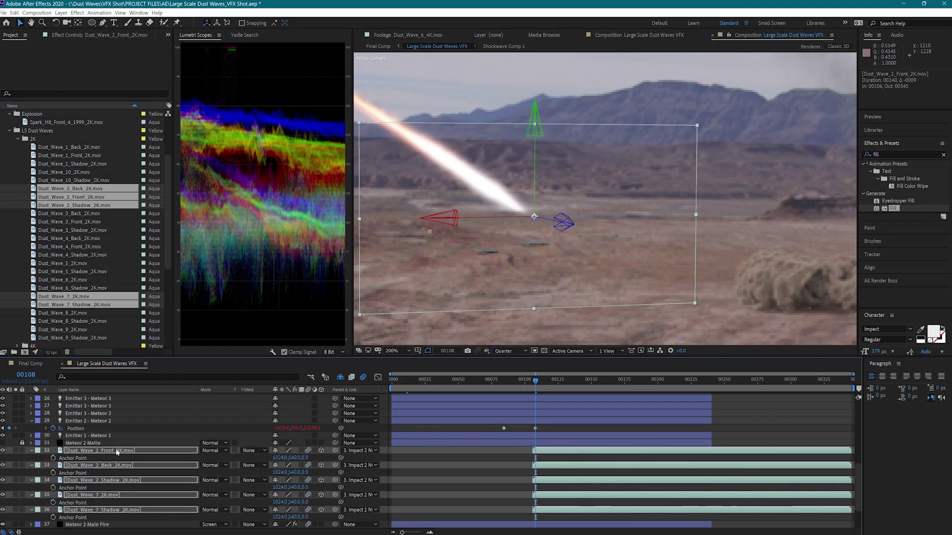
pyautogui.click(118, 450)
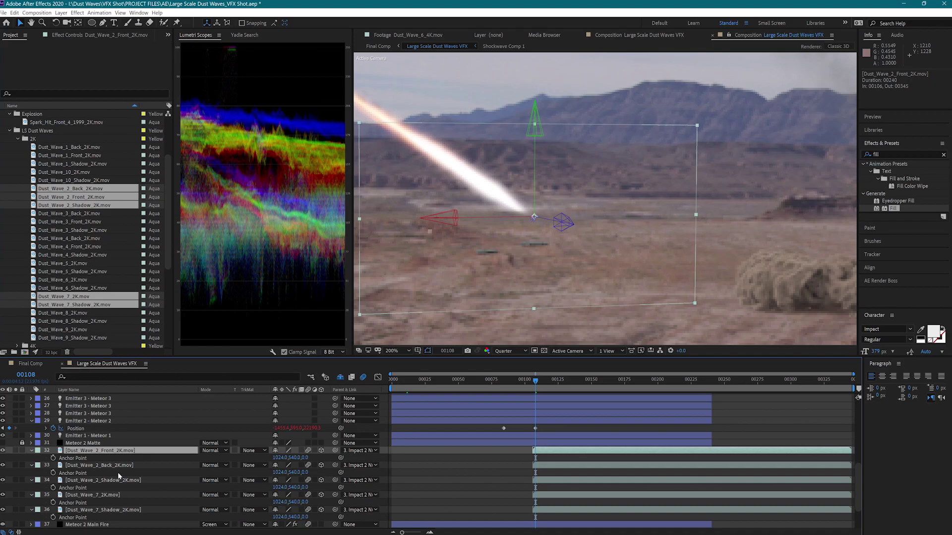
pyautogui.keyDown('shift'); pyautogui.click(119, 481); pyautogui.keyUp('shift')
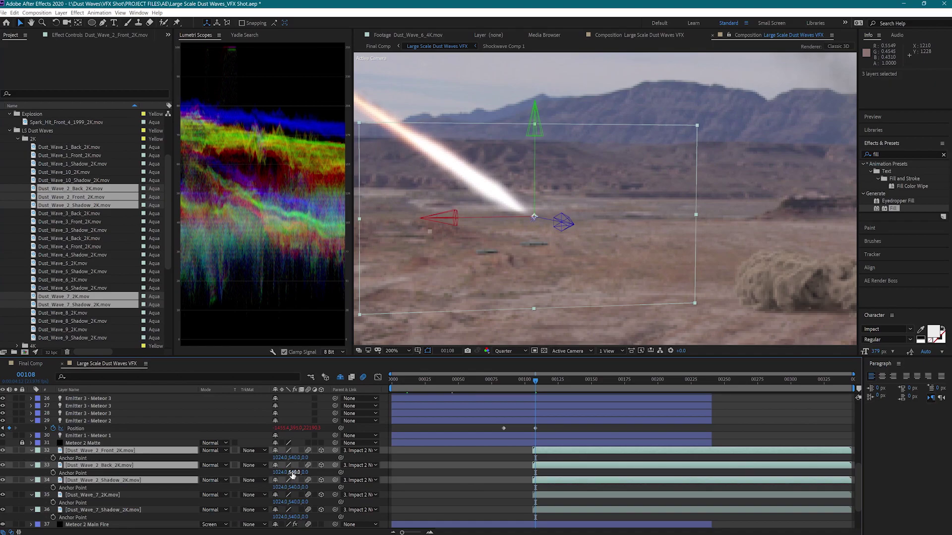
pyautogui.moveTo(293, 475); pyautogui.dragTo(358, 476)
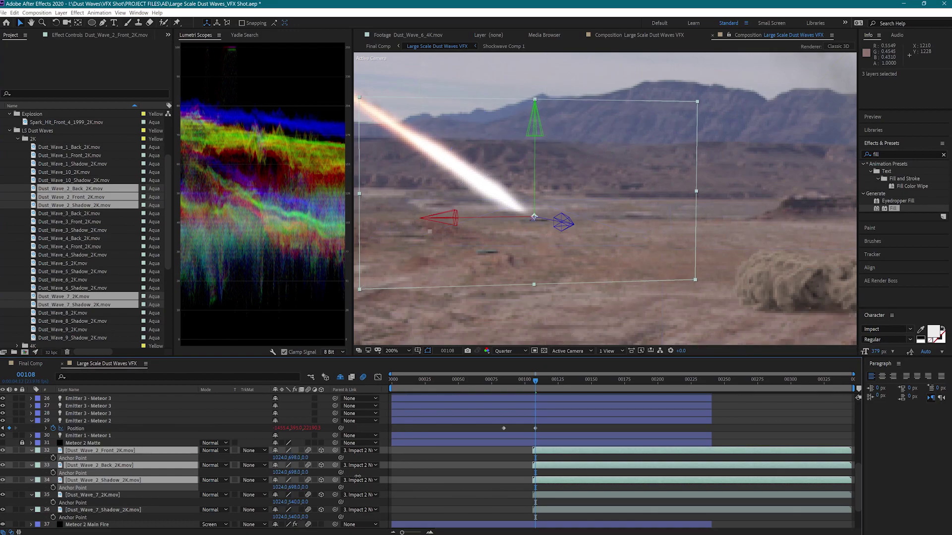
# Step: Mirror all five dust wave layers horizontally with an X scale of -100%
pyautogui.click(124, 450)
pyautogui.keyDown('shift'); pyautogui.click(125, 510); pyautogui.keyUp('shift')
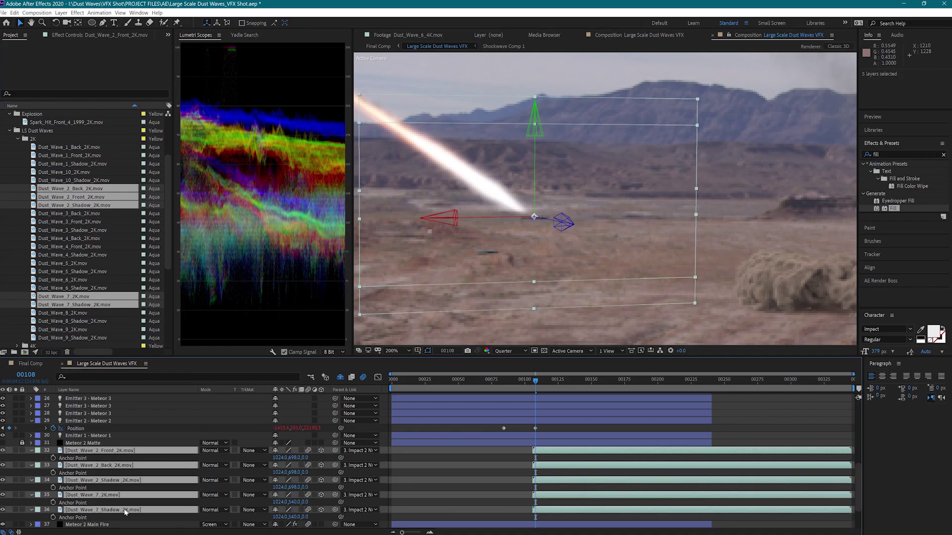
pyautogui.press('s')
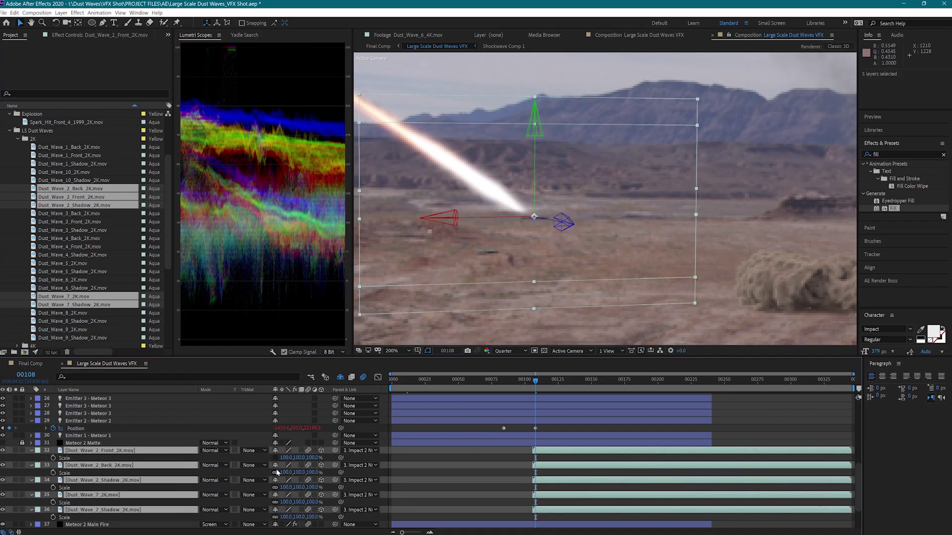
pyautogui.click(285, 517)
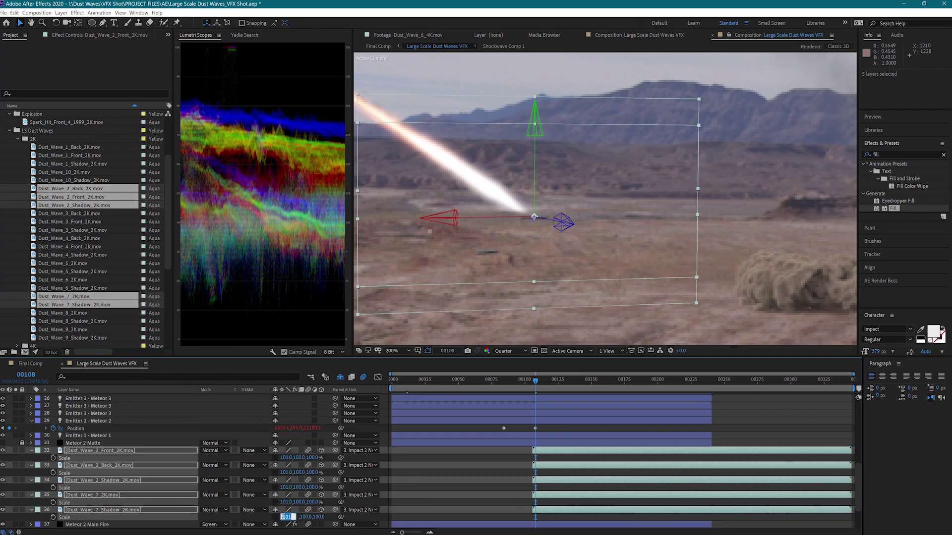
pyautogui.click(282, 517)
pyautogui.press('Return')
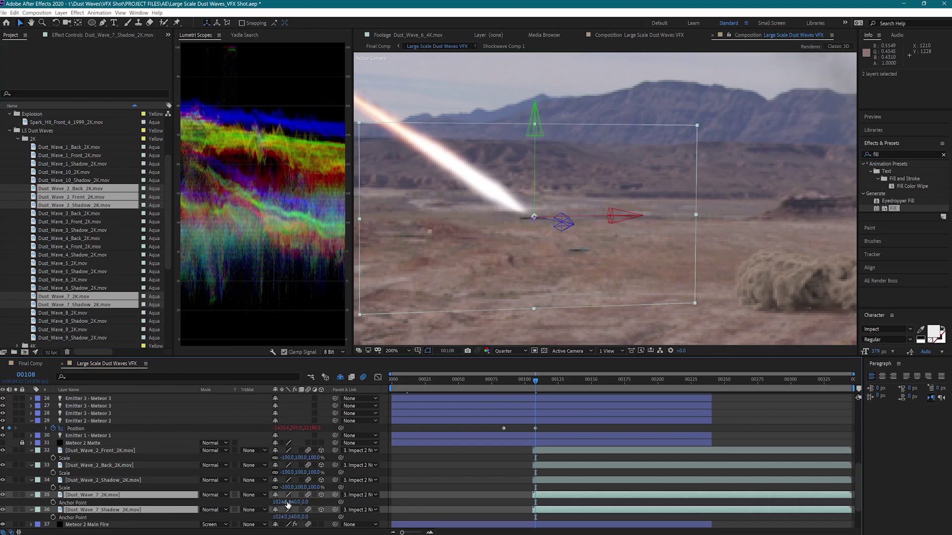
# Step: Move the anchor point of Dust_Wave_7 and its shadow layer to about 1257, 731
pyautogui.moveTo(280, 502); pyautogui.dragTo(388, 509)
pyautogui.moveTo(295, 502); pyautogui.dragTo(380, 501)
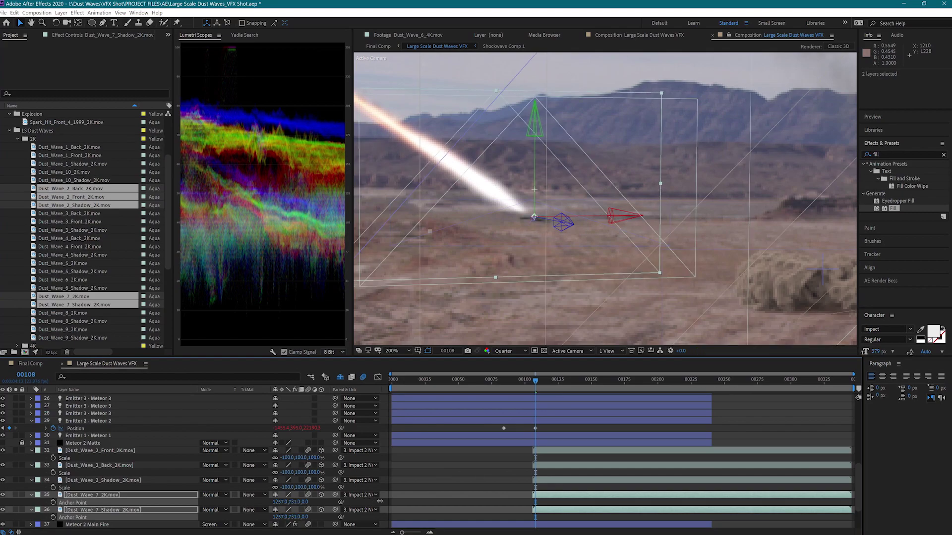
# Step: Reorder the layers so Dust_Wave_7 sits between Dust_Wave_2 Front and Back, with both shadow layers lowest and Dust_Wave_7_Shadow last
pyautogui.click(122, 481)
pyautogui.moveTo(113, 482); pyautogui.dragTo(117, 513)
pyautogui.moveTo(107, 465); pyautogui.dragTo(113, 492)
# Step: Set the opacity of the Dust_Wave_2 and Dust_Wave_7 shadow layers to 60%
pyautogui.click(113, 495)
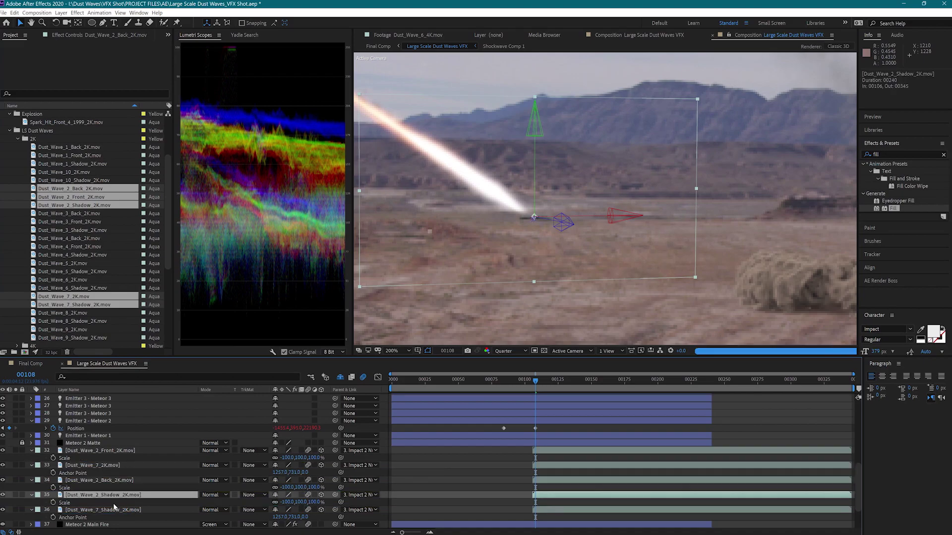
pyautogui.keyDown('shift'); pyautogui.click(114, 510); pyautogui.keyUp('shift')
pyautogui.press('t')
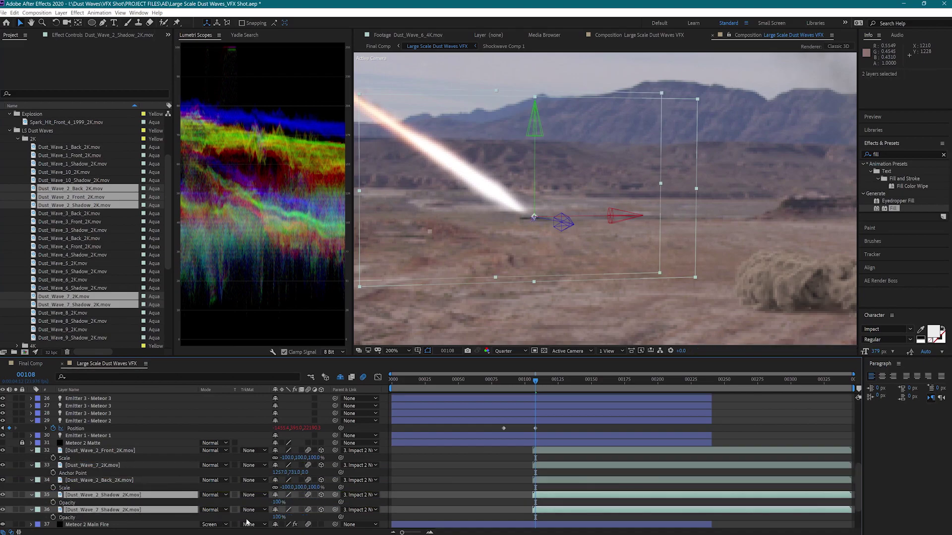
pyautogui.click(277, 502)
pyautogui.write('60')
pyautogui.press('Return')
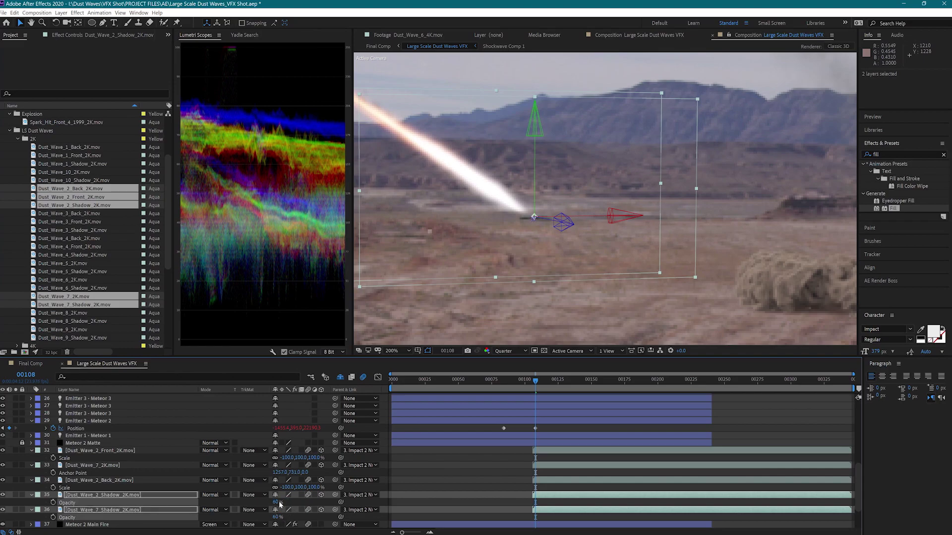
# Step: At frame 210, apply a Gaussian Blur with a blurriness of 15.2 to Dust_Wave_2_Front
pyautogui.click(127, 482)
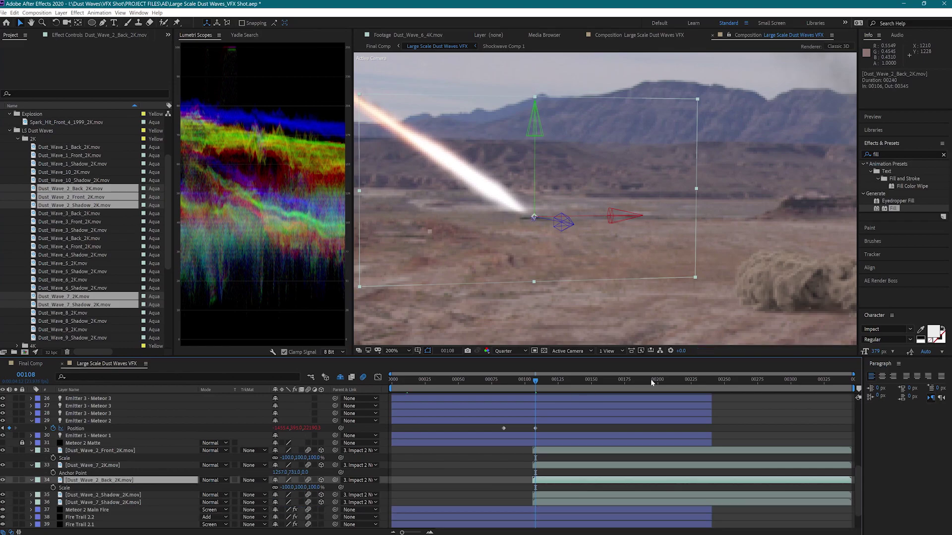
pyautogui.click(671, 380)
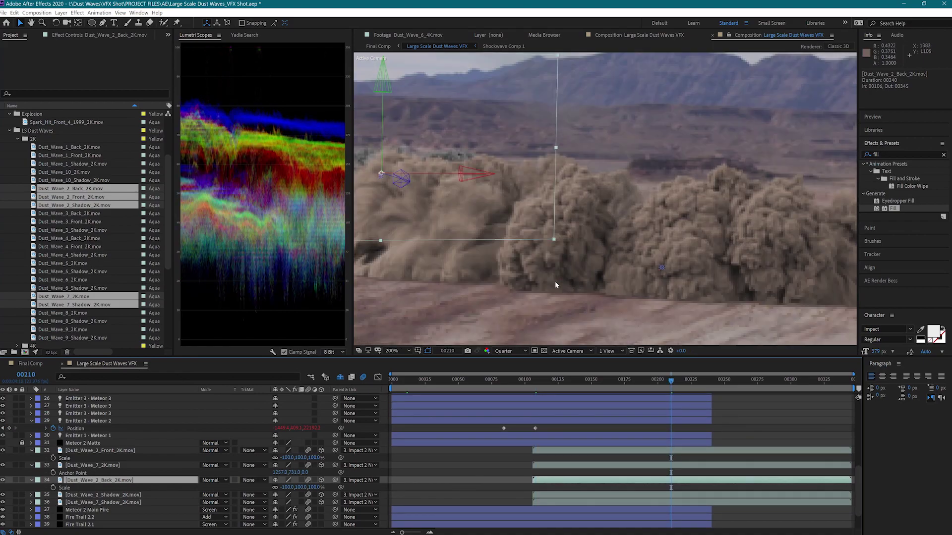
pyautogui.scroll(-3, 476, 223)
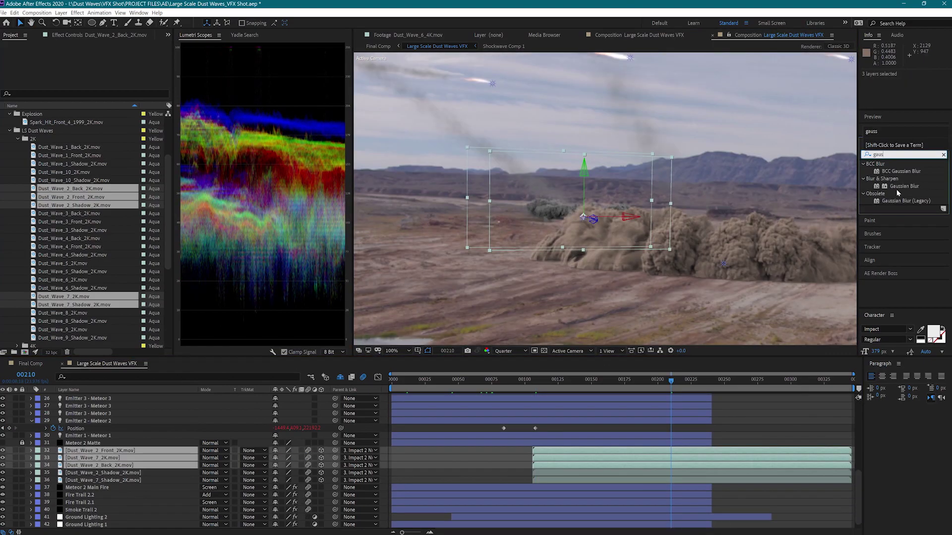
pyautogui.moveTo(903, 186); pyautogui.dragTo(119, 451)
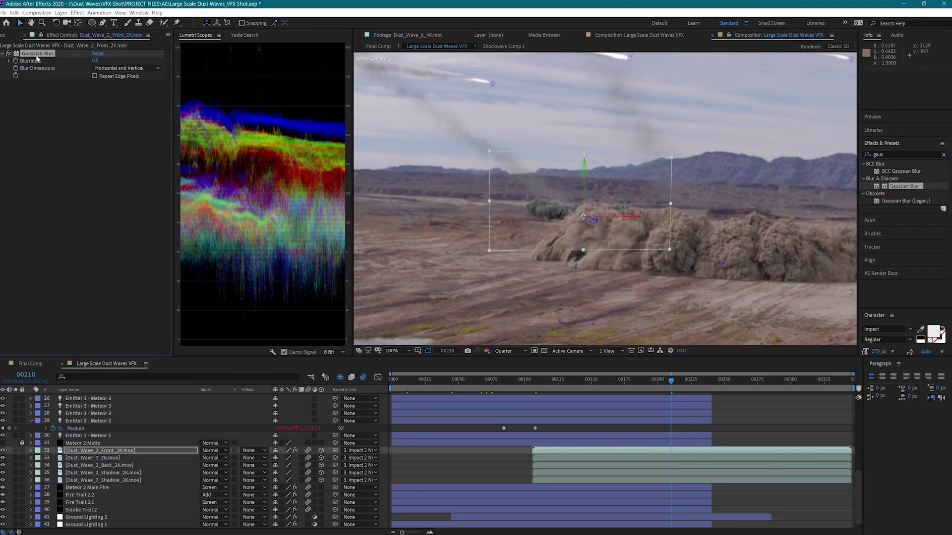
pyautogui.click(95, 61)
pyautogui.press('Return')
pyautogui.click(95, 61)
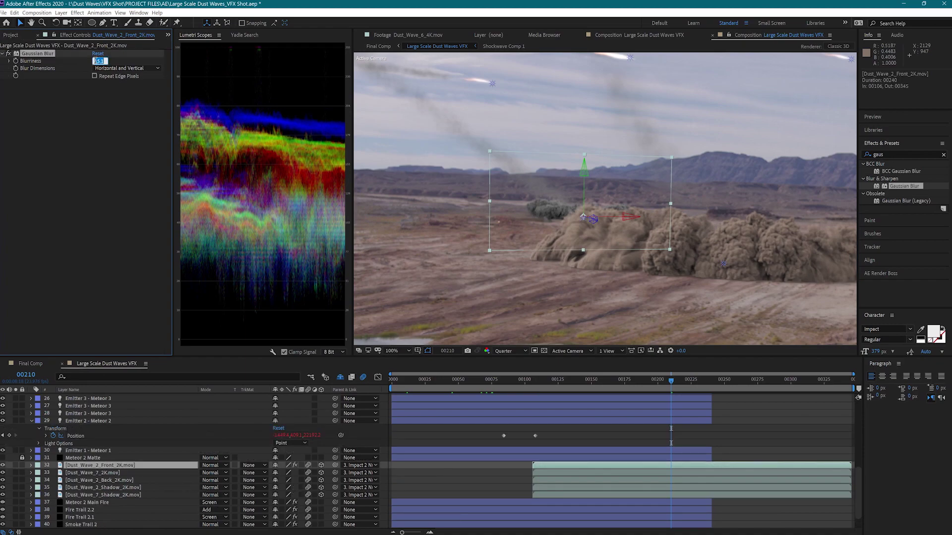
pyautogui.press('Return')
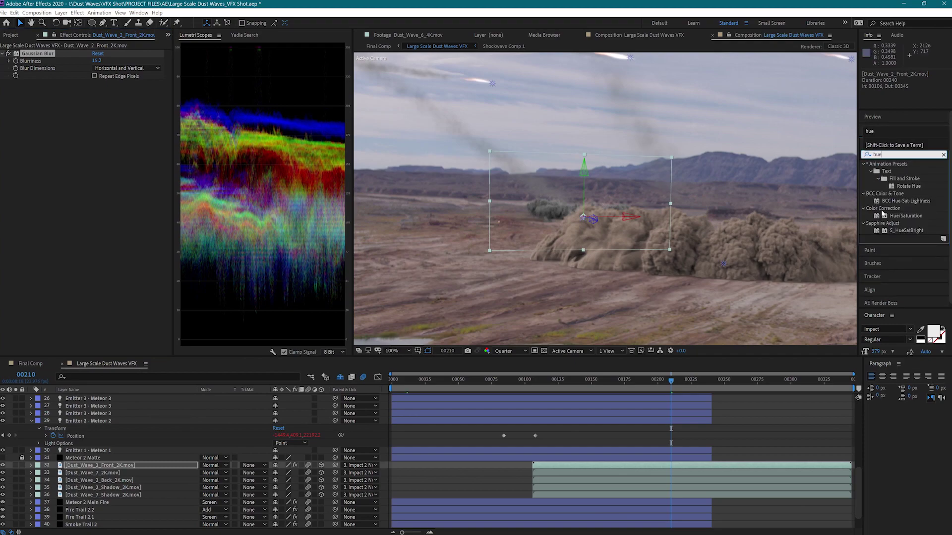
# Step: Add Hue/Saturation with Colorize enabled to Dust_Wave_2_Front and place it above the Gaussian Blur
pyautogui.doubleClick(883, 214)
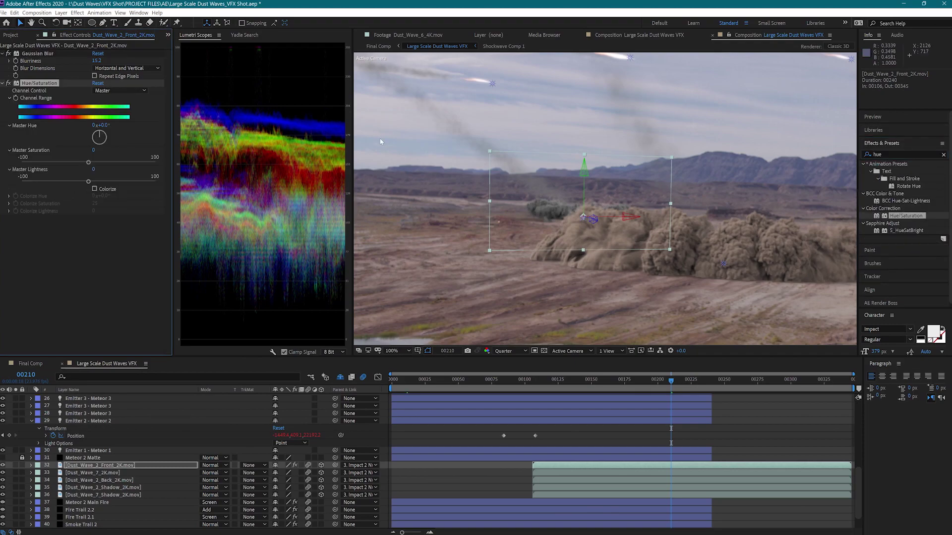
pyautogui.click(94, 189)
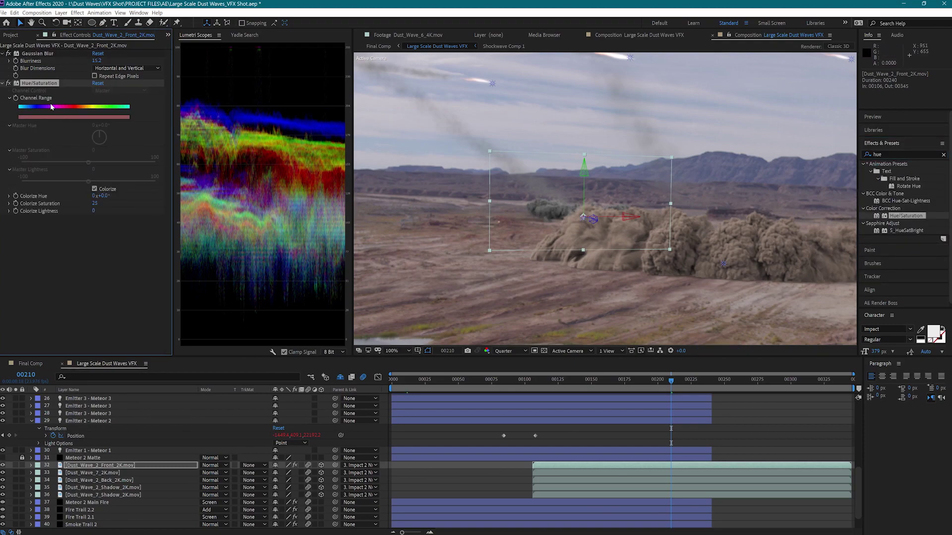
pyautogui.moveTo(50, 87); pyautogui.dragTo(47, 51)
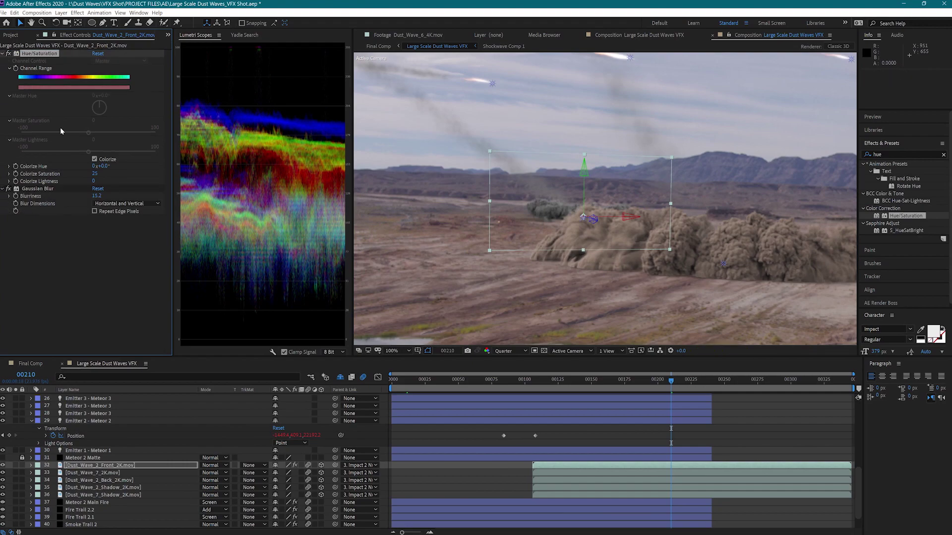
# Step: Set Colorize Hue to 23°, Colorize Saturation to 15 and Colorize Lightness to 8 on Dust_Wave_2_Front
pyautogui.click(102, 166)
pyautogui.write('23')
pyautogui.press('Return')
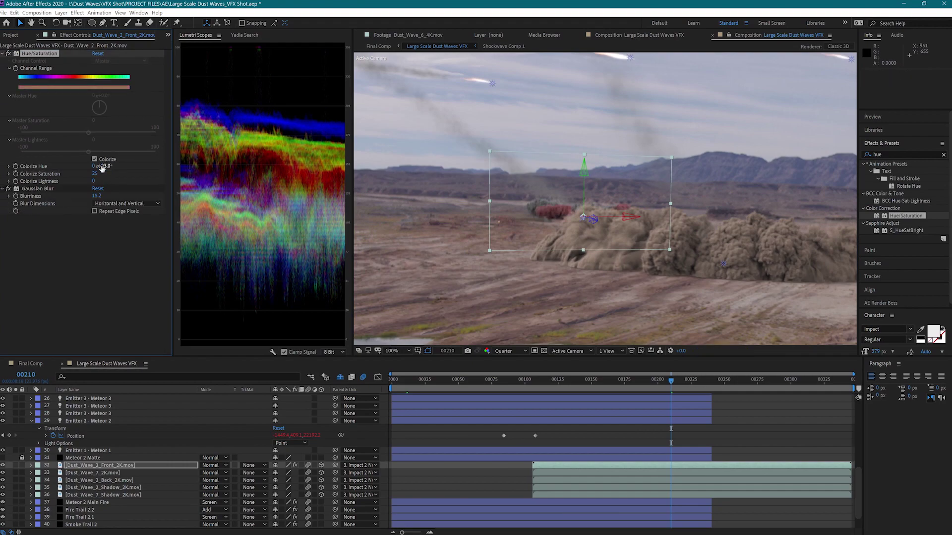
pyautogui.click(94, 173)
pyautogui.write('15')
pyautogui.click(96, 182)
pyautogui.write('8')
pyautogui.press('Return')
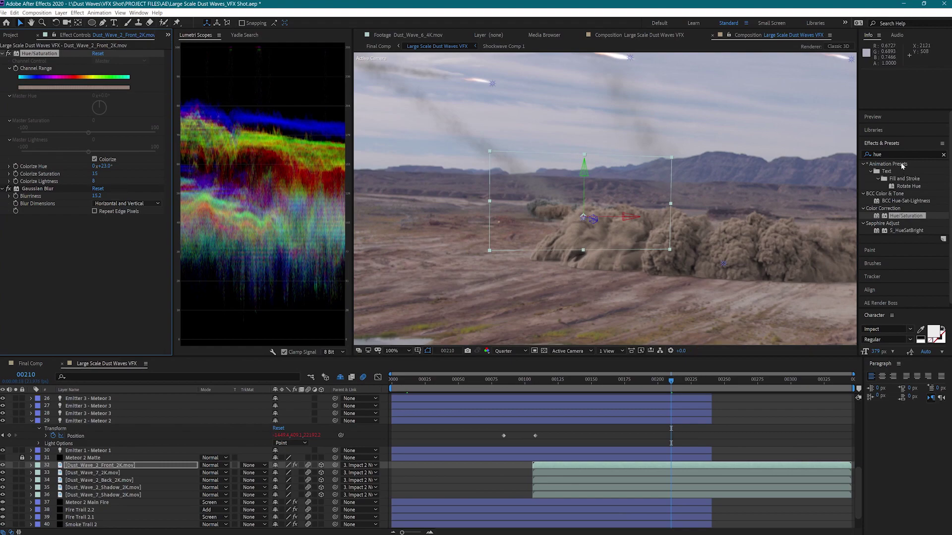
# Step: Add Lumetri Color to Dust_Wave_2_Front between Hue/Saturation and Gaussian Blur
pyautogui.click(888, 154)
pyautogui.write('lumetri')
pyautogui.moveTo(876, 172); pyautogui.dragTo(149, 189)
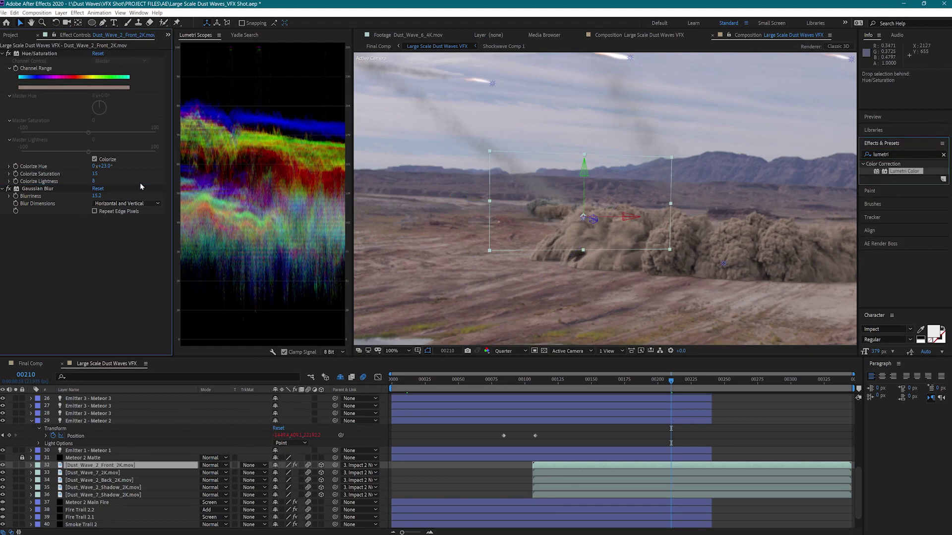
# Step: Slightly shift the Midtones wheel of Lumetri Color on Dust_Wave_2_Front
pyautogui.click(16, 227)
pyautogui.scroll(-2, 82, 304)
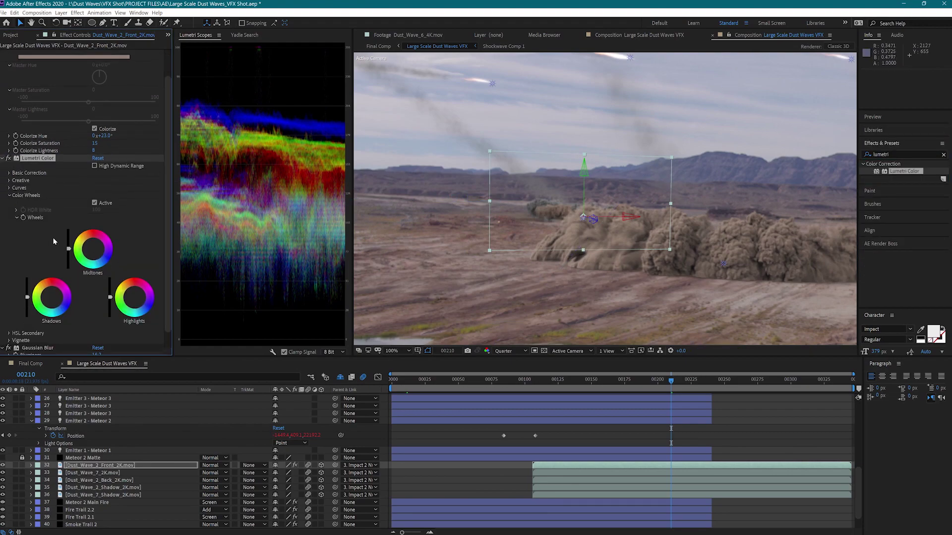
pyautogui.moveTo(92, 229); pyautogui.dragTo(93, 231)
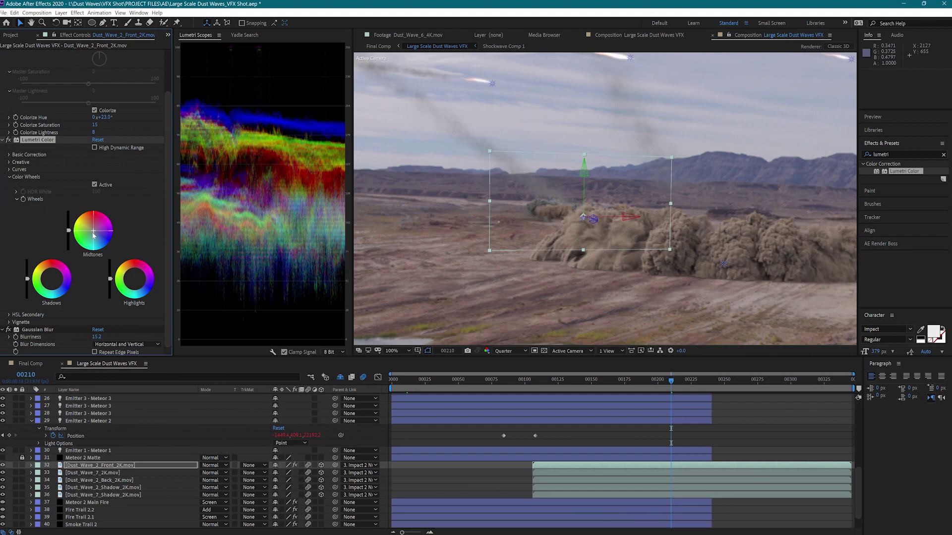
# Step: Add Levels to Dust_Wave_2_Front between Hue/Saturation and Lumetri Color and set Output Black to 0.0600
pyautogui.write('levels')
pyautogui.moveTo(895, 223); pyautogui.dragTo(23, 132)
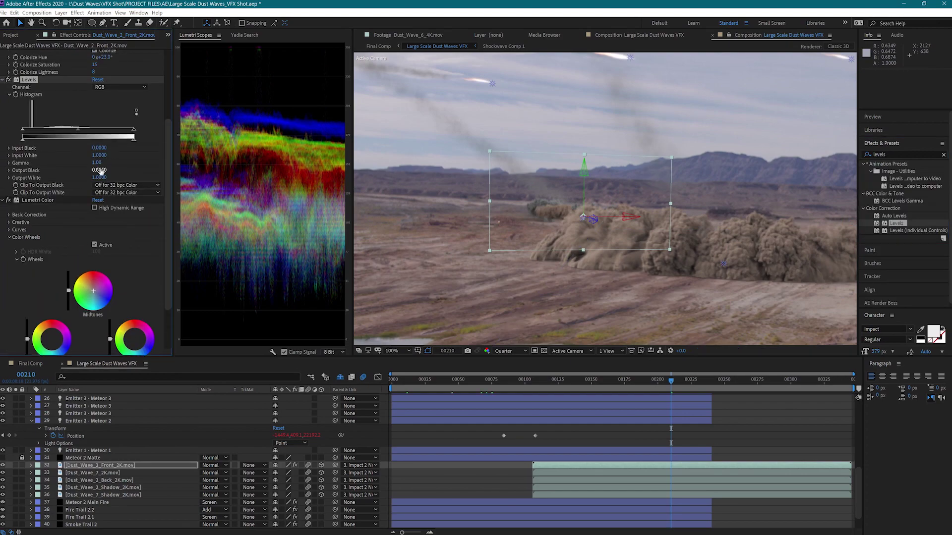
pyautogui.moveTo(120, 169); pyautogui.dragTo(119, 169)
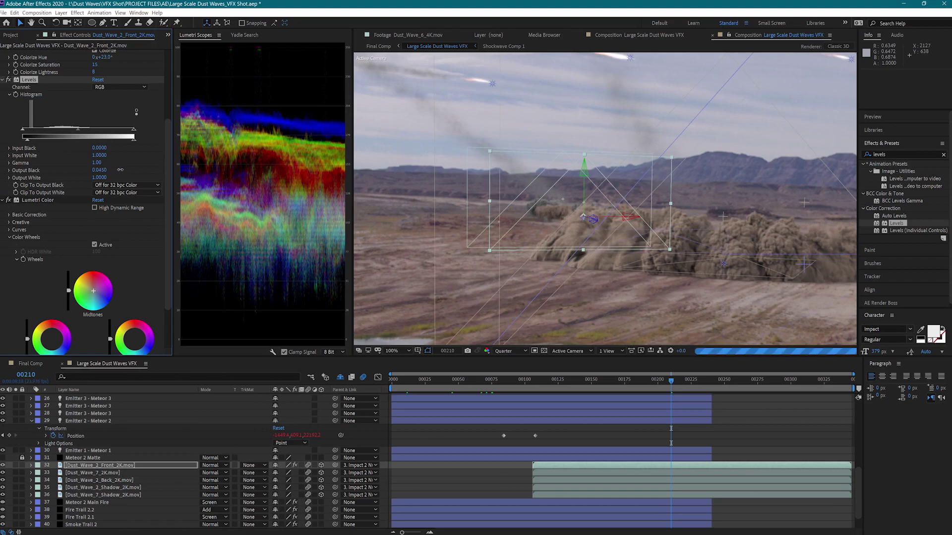
pyautogui.moveTo(123, 170); pyautogui.dragTo(131, 171)
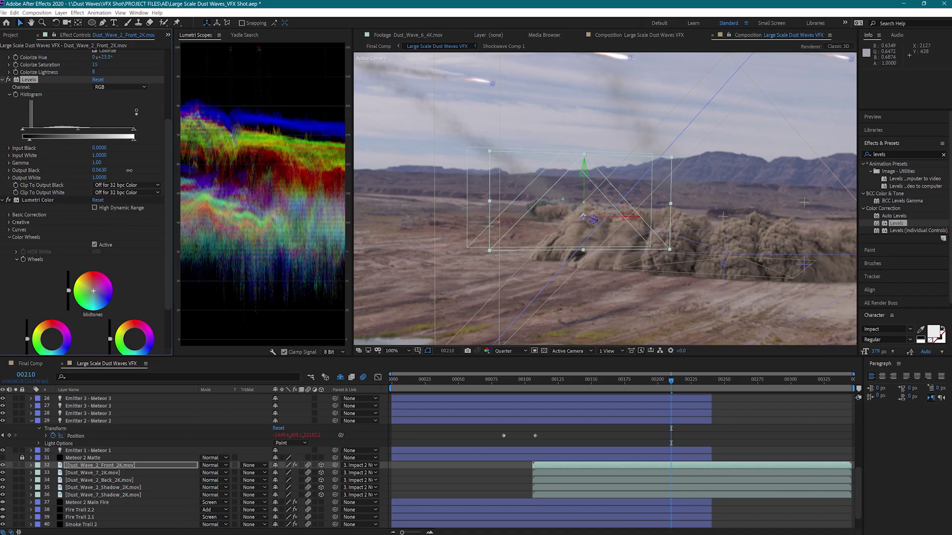
pyautogui.moveTo(129, 170); pyautogui.dragTo(129, 170)
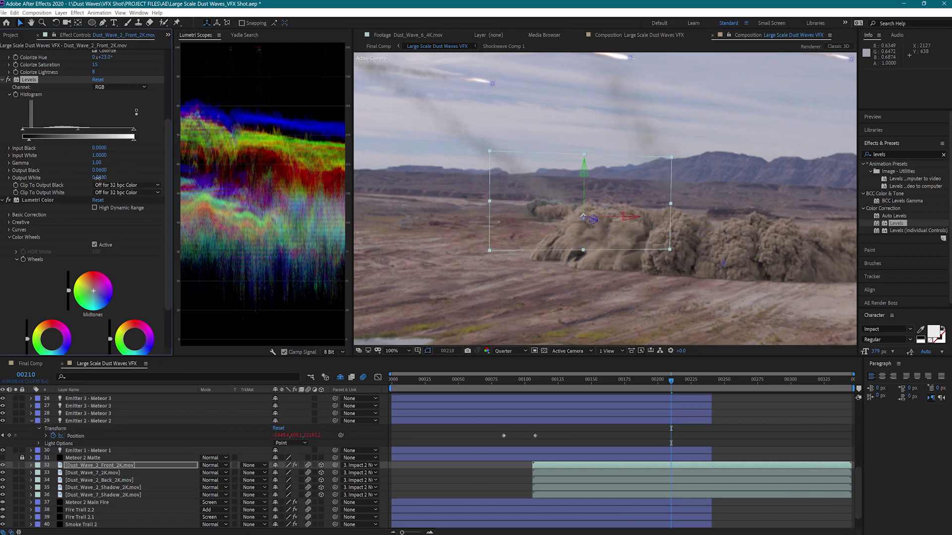
# Step: Set the Levels Output White on Dust_Wave_2_Front to 0.9580 and check the match across the neighbouring dust waves
pyautogui.moveTo(94, 178); pyautogui.dragTo(85, 177)
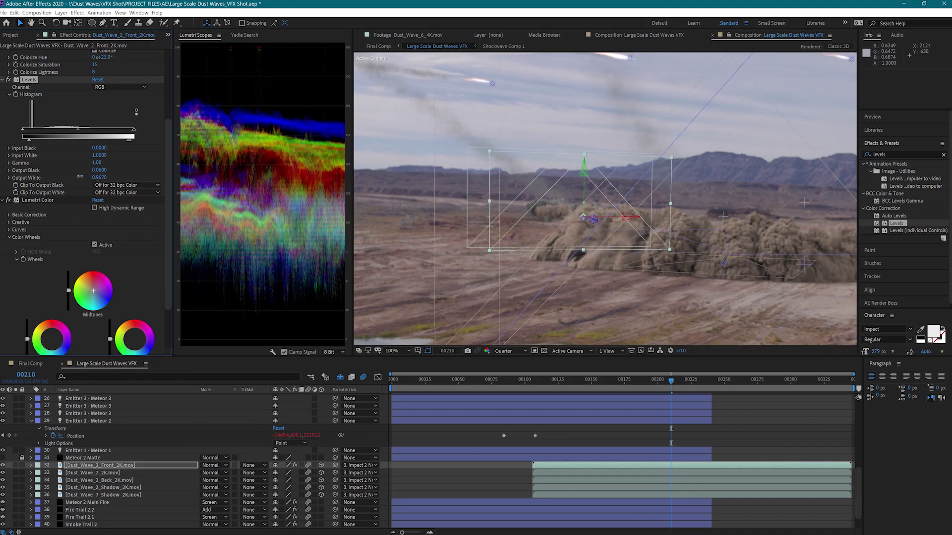
pyautogui.moveTo(83, 177); pyautogui.dragTo(84, 177)
pyautogui.moveTo(788, 196); pyautogui.dragTo(609, 193)
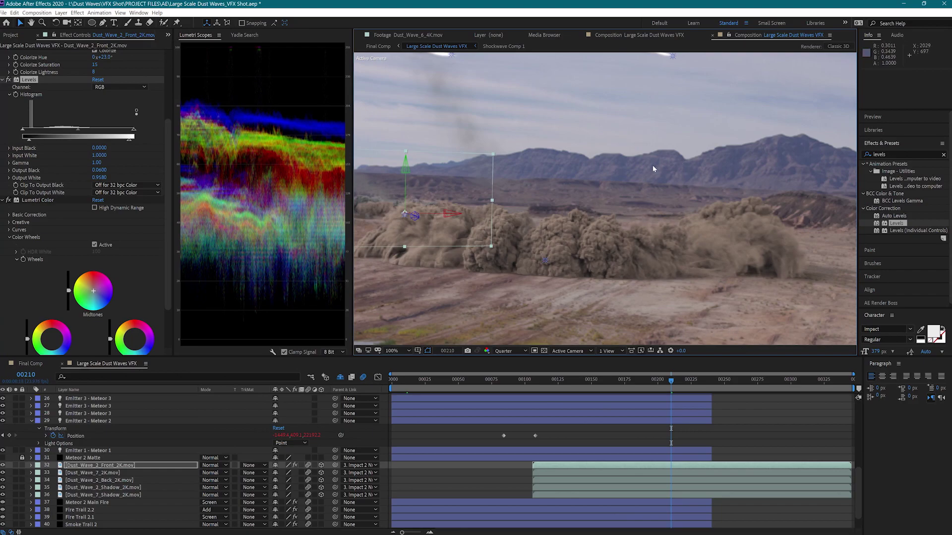
pyautogui.moveTo(665, 177); pyautogui.dragTo(541, 169)
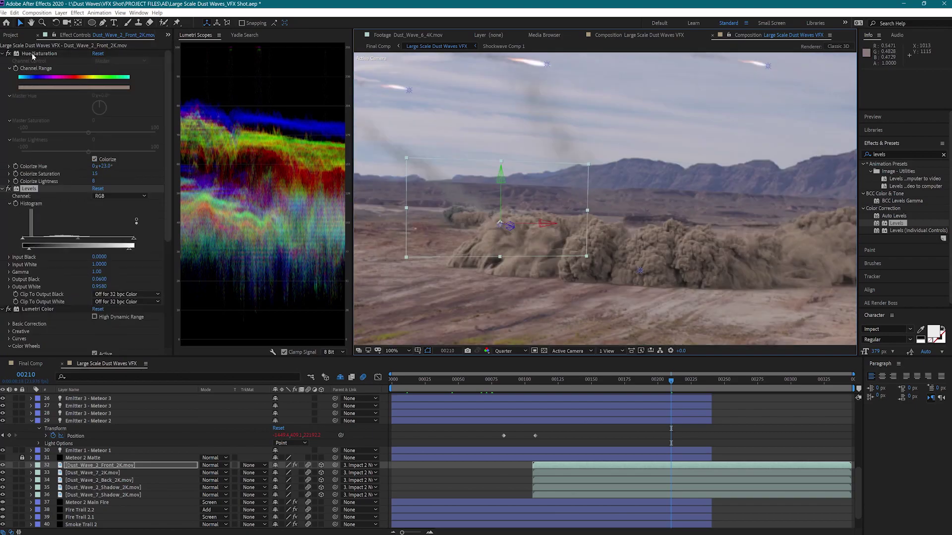
# Step: Copy all effects from Dust_Wave_2_Front and paste them onto Dust_Wave_7_2K and Dust_Wave_2_Back_2K
pyautogui.click(32, 53)
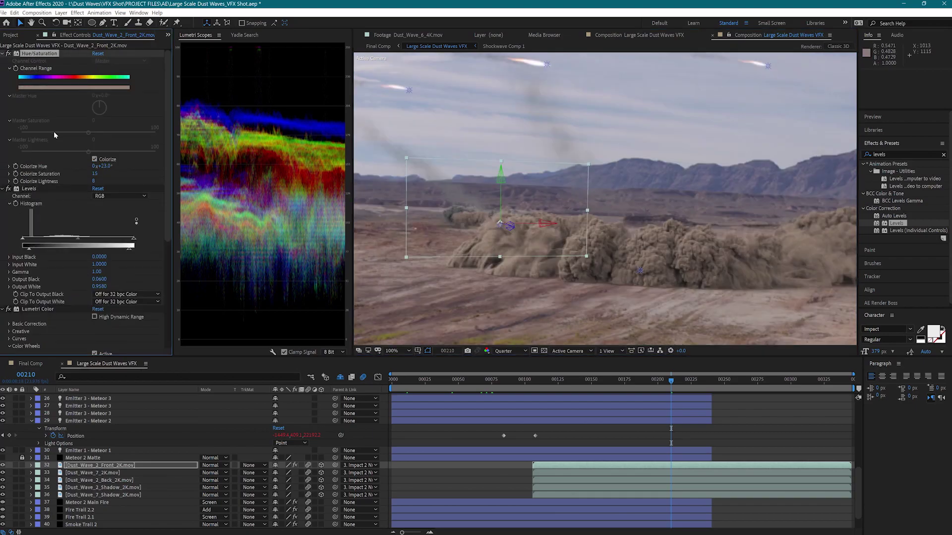
pyautogui.hotkey('ctrl', 'a')
pyautogui.click(78, 472)
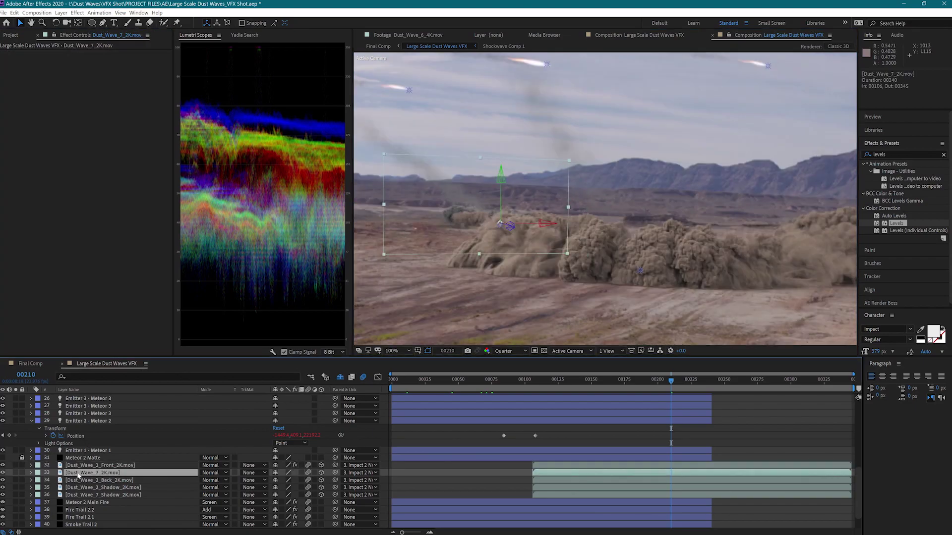
pyautogui.hotkey('ctrl', 'v')
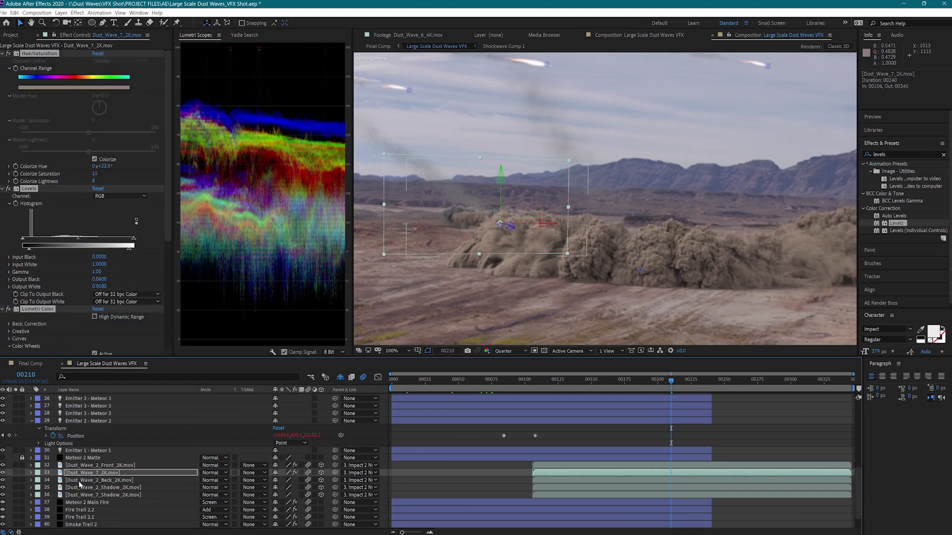
pyautogui.click(78, 480)
pyautogui.hotkey('ctrl', 'v')
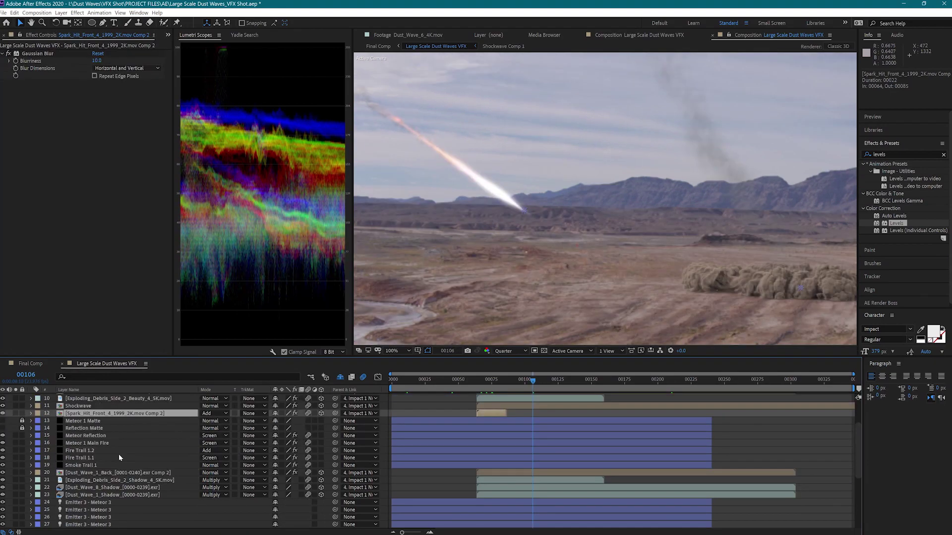
# Step: Place a duplicate of the Spark_Hit_Front_4_1999_2K.mov Comp 2 layer below Dust_Wave_7_2K and parent it to Impact 2 Null
pyautogui.scroll(1, 118, 454)
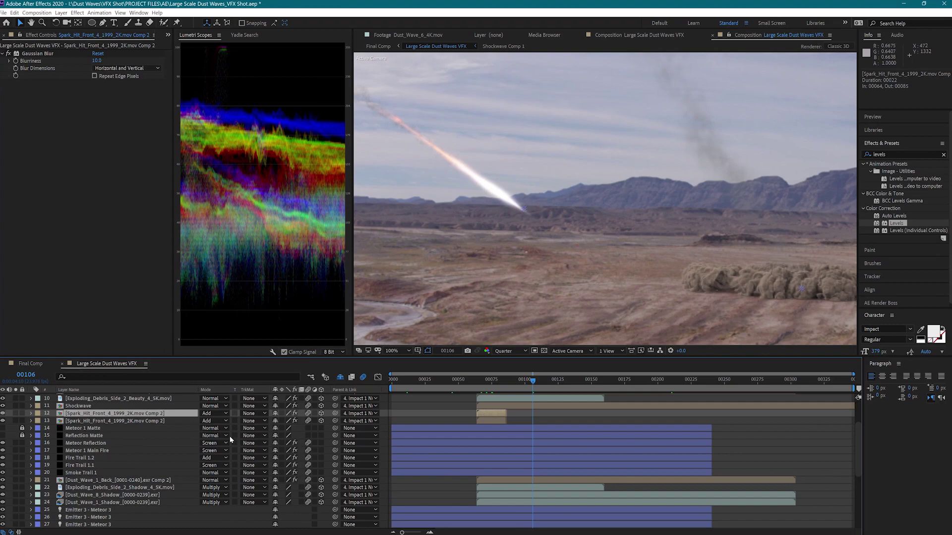
pyautogui.moveTo(151, 415); pyautogui.dragTo(154, 472)
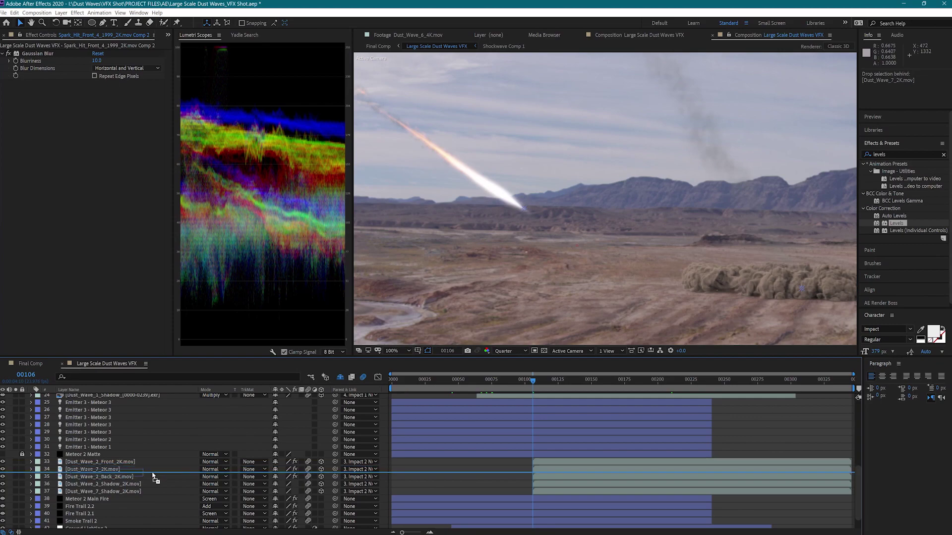
pyautogui.click(353, 469)
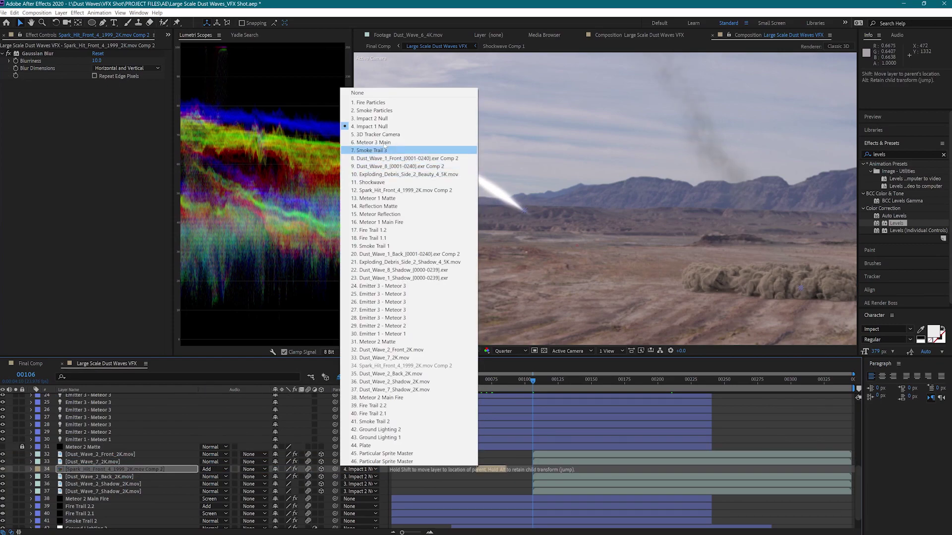
pyautogui.click(370, 119)
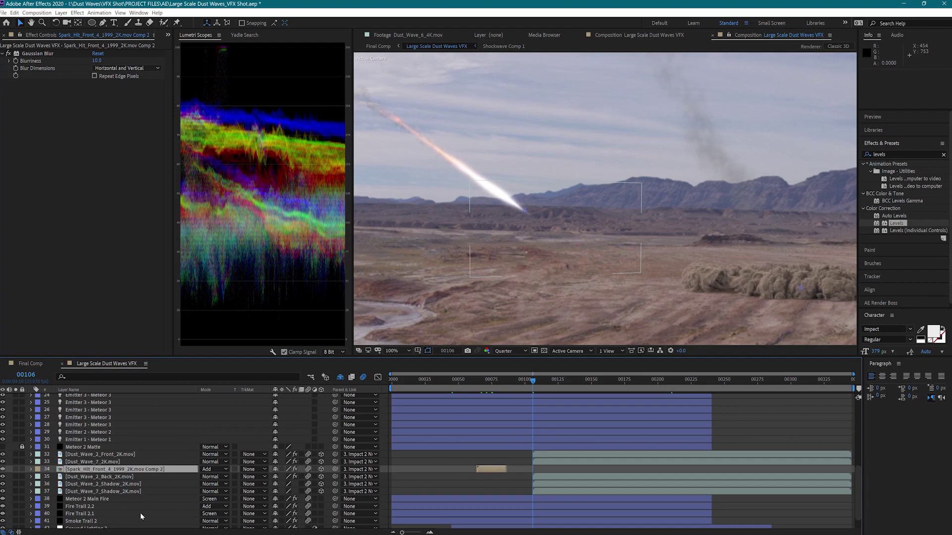
# Step: Set the duplicated spark hit's position to 0, 0, 0 and shift the layer to start at frame 106
pyautogui.press('p')
pyautogui.click(281, 476)
pyautogui.write('0')
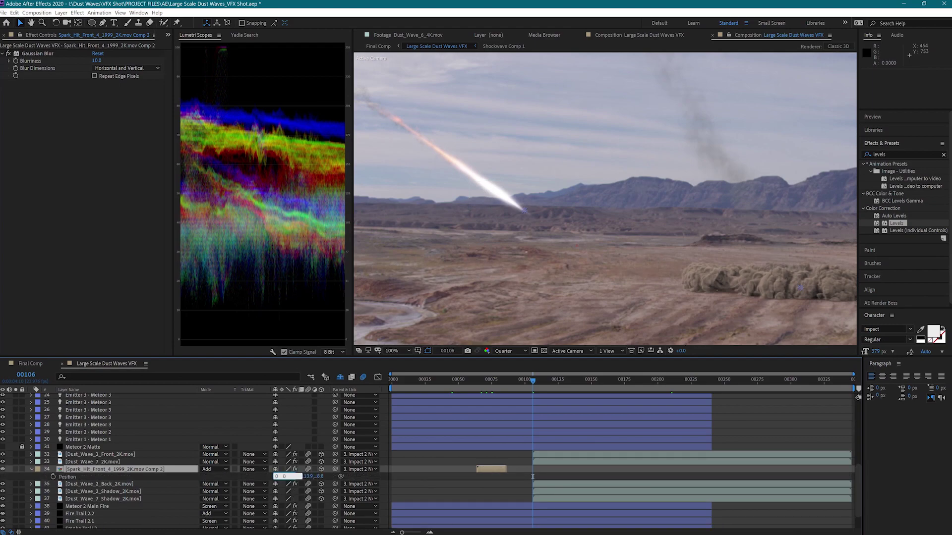
pyautogui.press('Tab')
pyautogui.write('0')
pyautogui.press('Tab')
pyautogui.write('0')
pyautogui.press('Return')
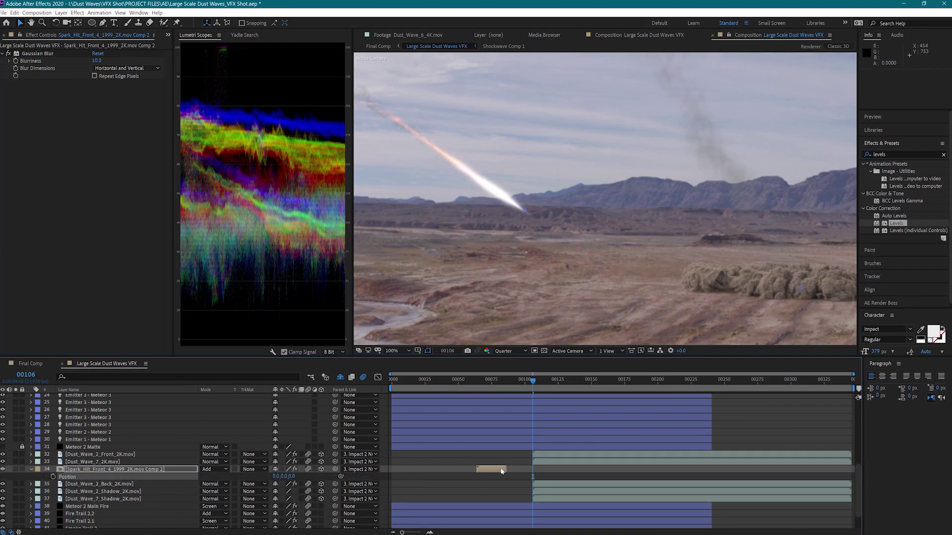
pyautogui.moveTo(501, 471); pyautogui.dragTo(546, 474)
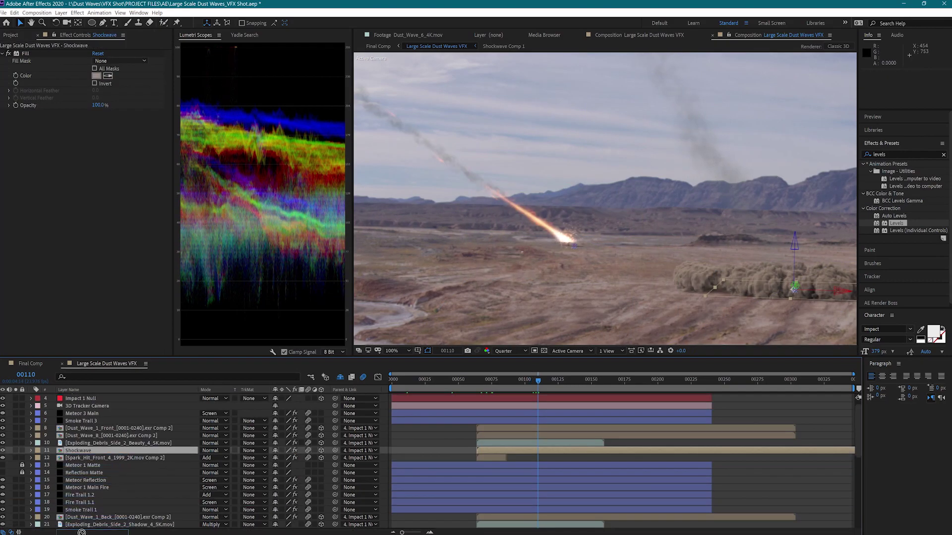
# Step: Move the Shockwave layer below Ground Lighting 1, directly above Plate, and duplicate it
pyautogui.moveTo(81, 532); pyautogui.dragTo(108, 505)
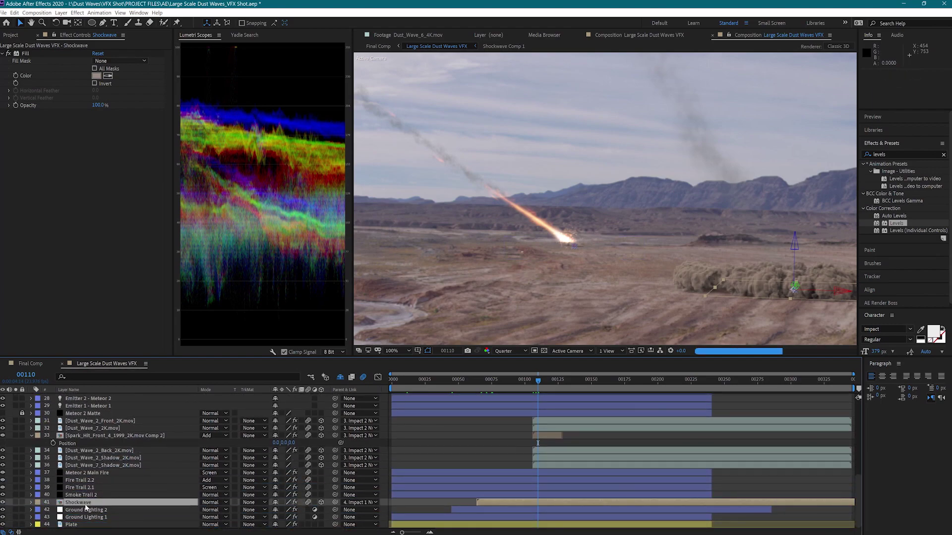
pyautogui.moveTo(86, 504); pyautogui.dragTo(85, 523)
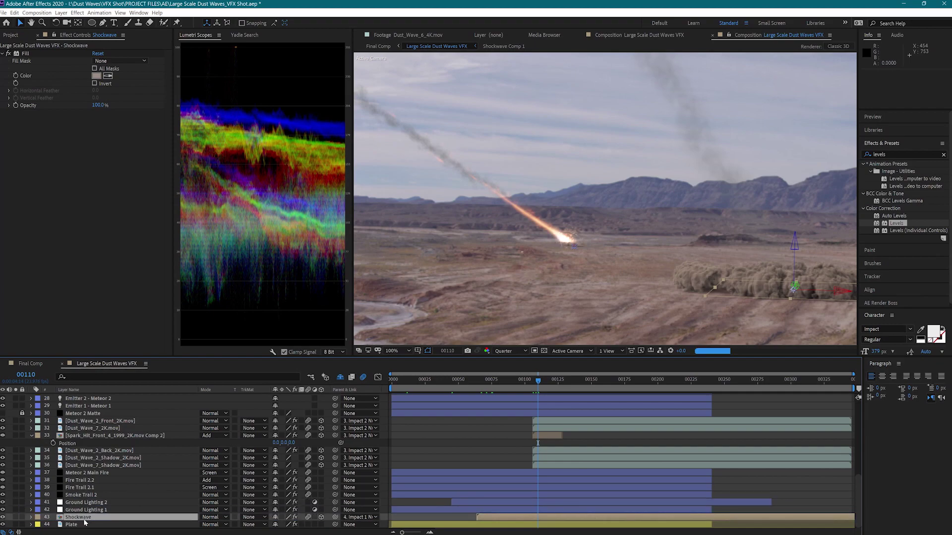
pyautogui.hotkey('ctrl', 'd')
# Step: Parent Shockwave 2 to Impact 2 Null and set its position to 0, 0, 0
pyautogui.click(365, 516)
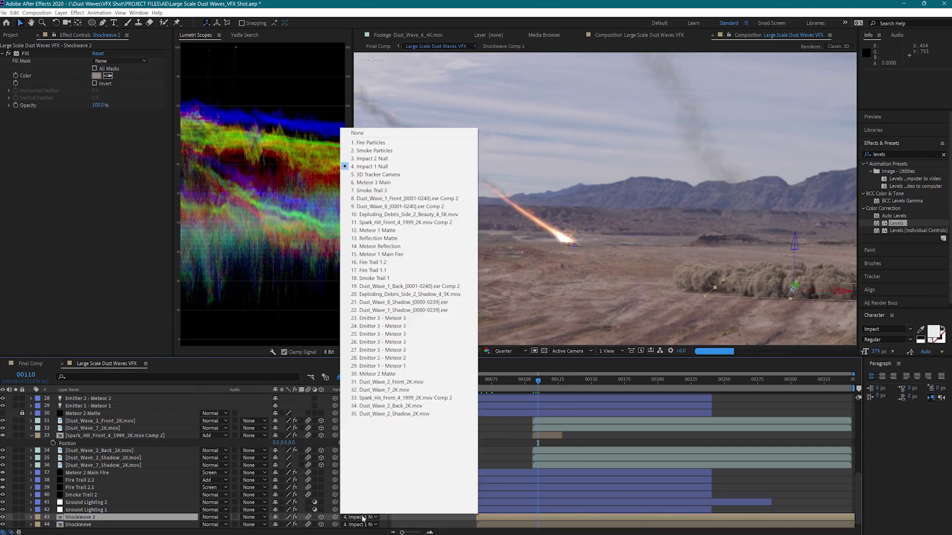
pyautogui.click(382, 164)
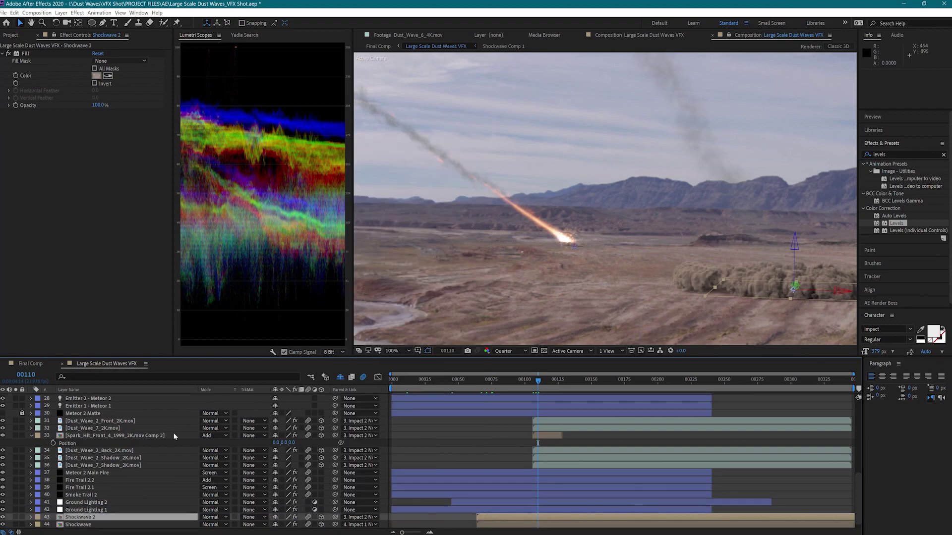
pyautogui.press('p')
pyautogui.click(277, 517)
pyautogui.write('0')
pyautogui.press('Tab')
pyautogui.write('0')
pyautogui.press('Tab')
pyautogui.write('0')
pyautogui.press('Return')
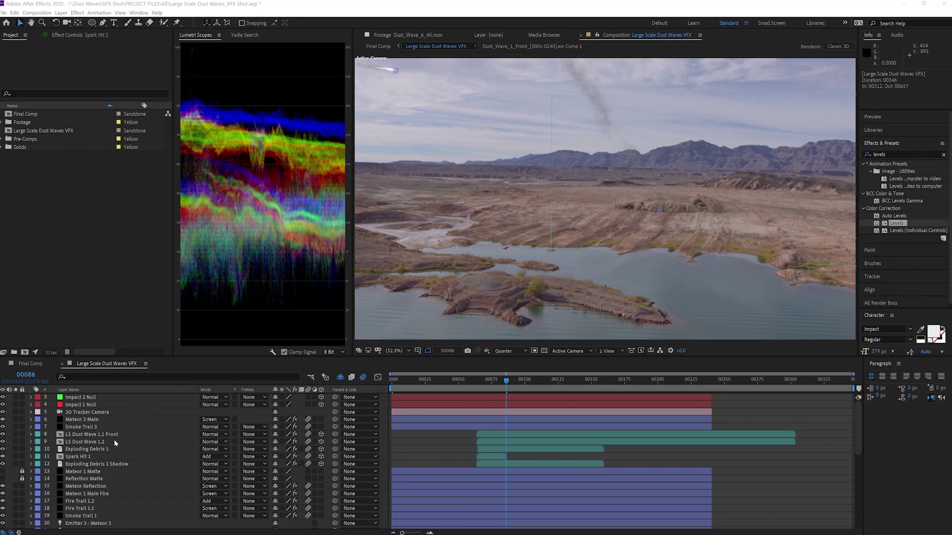
# Step: In Final Comp, hide the four adjustment layers and re-enable them from Color Correction up to Camera Shake to compare the grade
pyautogui.click(30, 364)
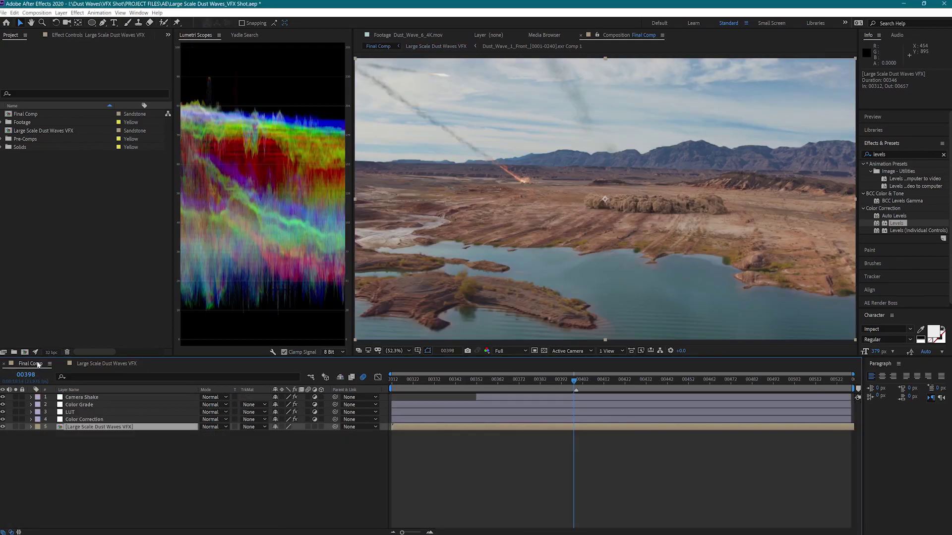
pyautogui.moveTo(4, 419); pyautogui.dragTo(3, 397)
pyautogui.click(84, 419)
pyautogui.click(3, 419)
pyautogui.click(2, 412)
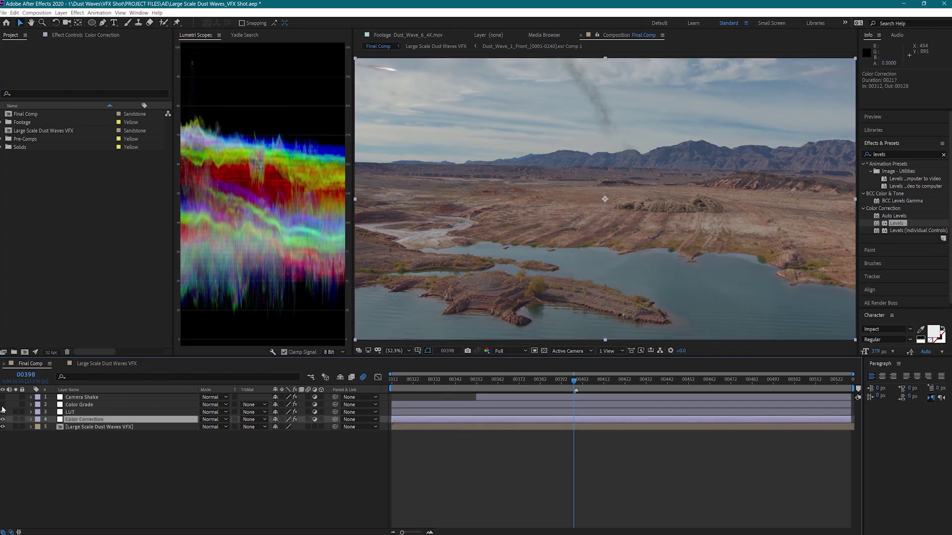
pyautogui.click(2, 404)
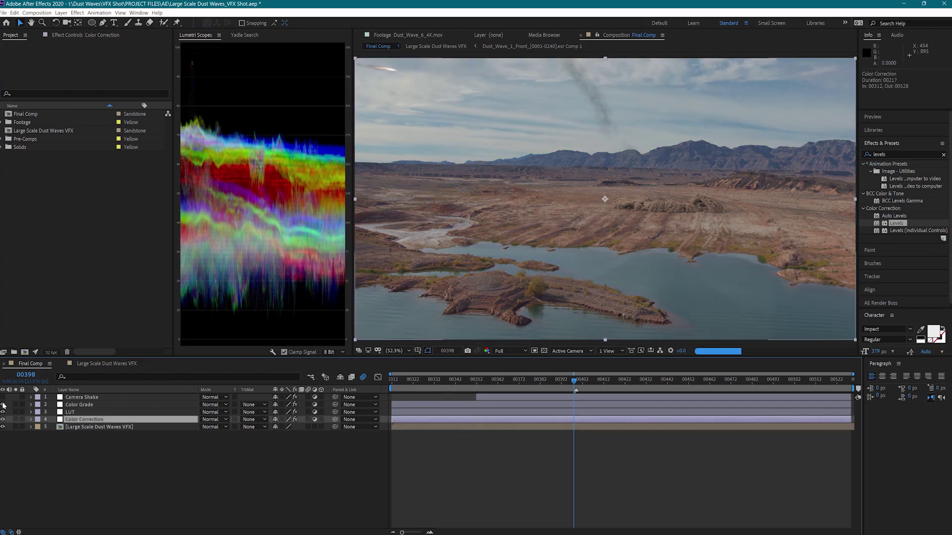
pyautogui.click(2, 397)
pyautogui.click(3, 397)
pyautogui.click(3, 397)
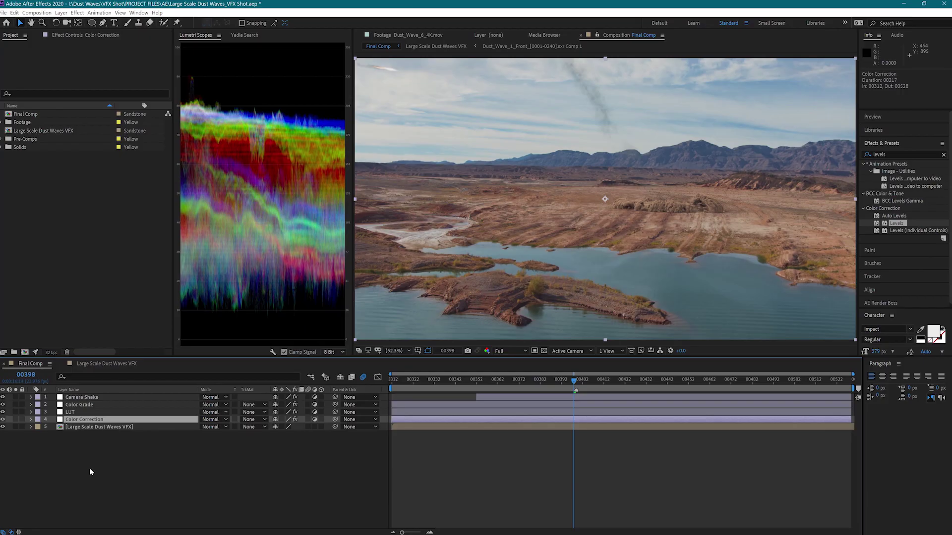